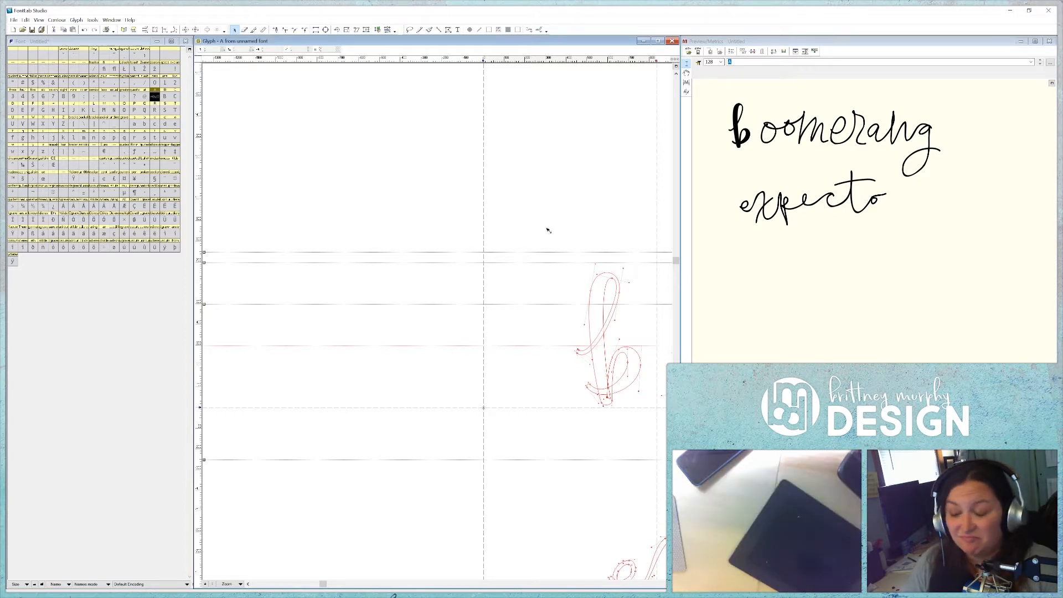
- Brush an i-shaped stroke with an upward exit tail beside the origin line in glyph A
click(430, 30)
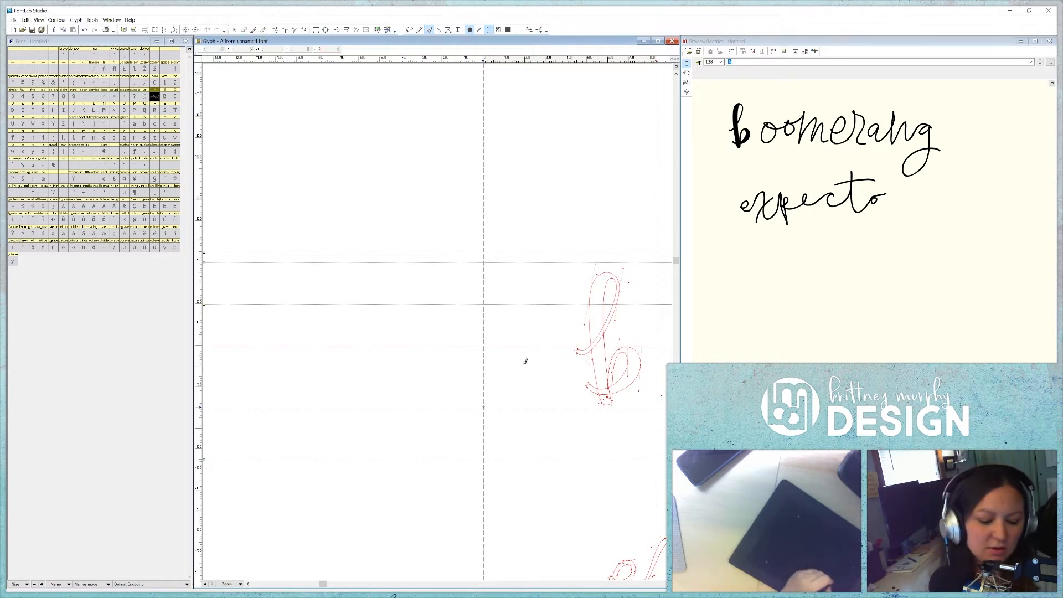
scroll(517, 372, up, 3)
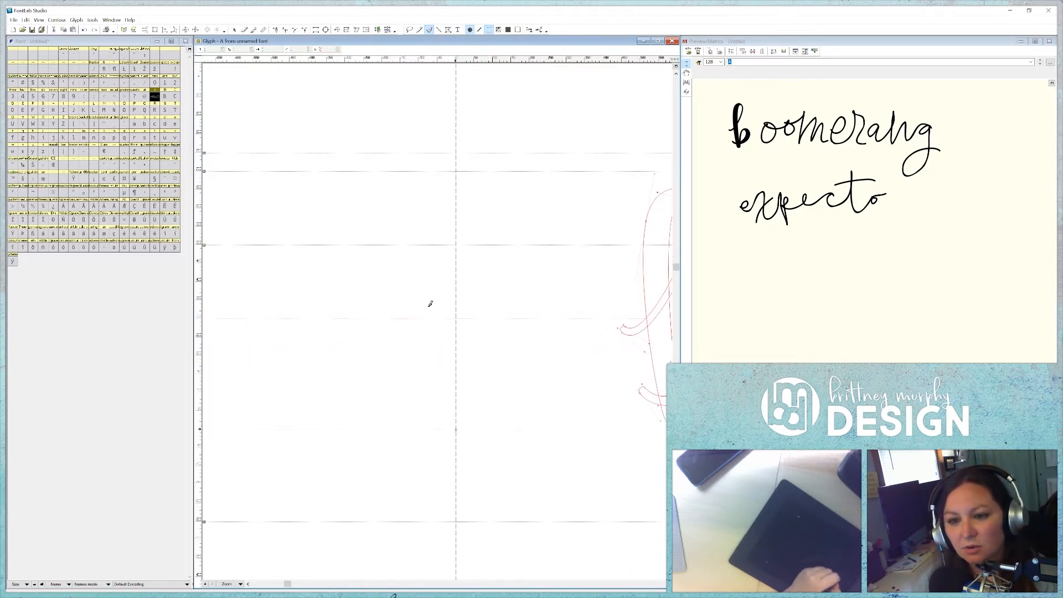
scroll(430, 304, down, 2)
mouse_move(435, 239)
mouse_down()
mouse_move(468, 337)
mouse_move(475, 320)
mouse_up()
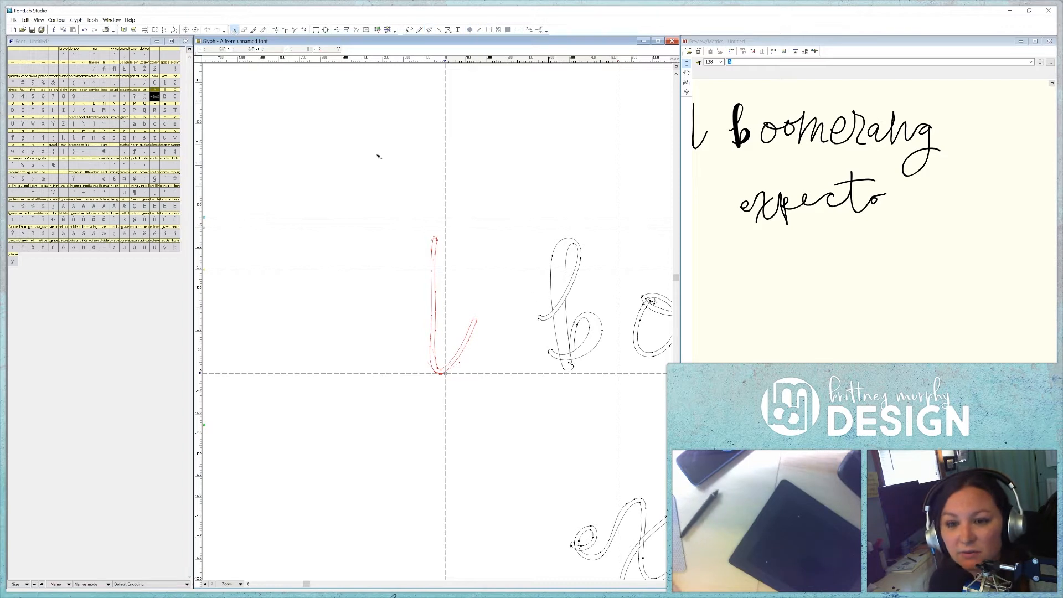
- Cut across the new stroke's stem with the Knife and delete the nodes at its upper end
click(253, 29)
scroll(406, 308, up, 2)
drag(405, 308, 424, 307)
key(1)
drag(390, 210, 486, 125)
key(Delete)
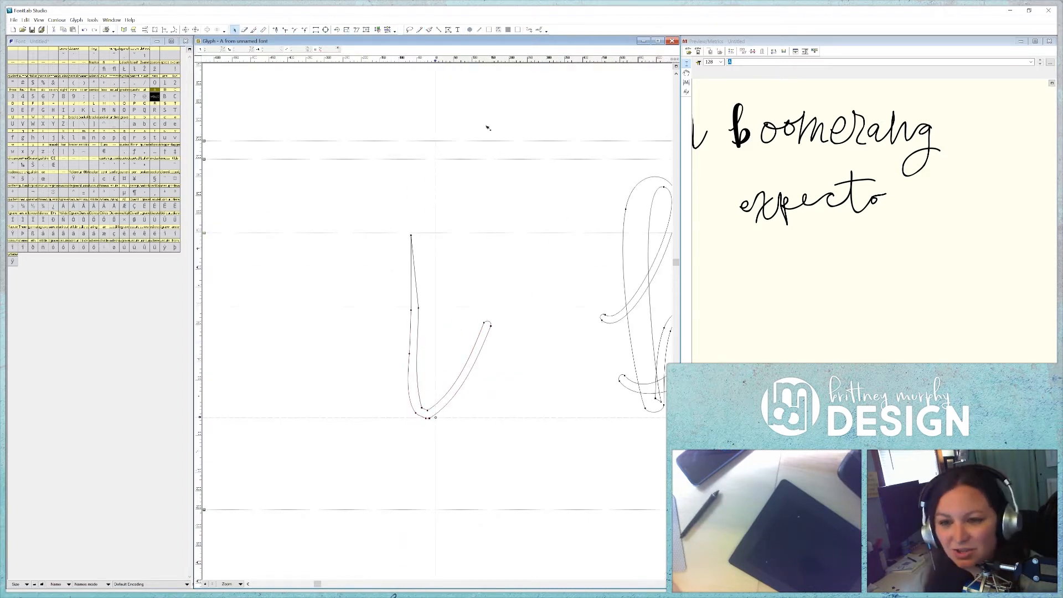
- Shift the tip of the stroke's exit tail leftward and downward
drag(465, 344, 512, 313)
key(shift+Left)
key(shift+Left)
key(shift+Down)
key(shift+Down)
key(shift+Down)
scroll(543, 384, down, 2)
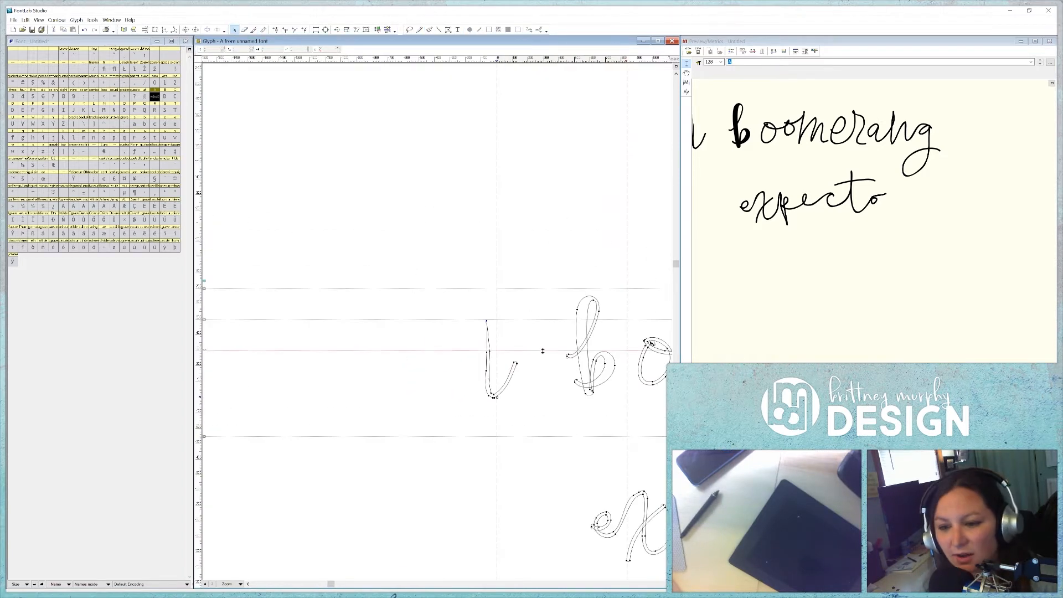
- Delete the surplus node at the stroke's base and the remaining point above the stem cut
scroll(551, 359, up, 2)
click(440, 377)
key(Delete)
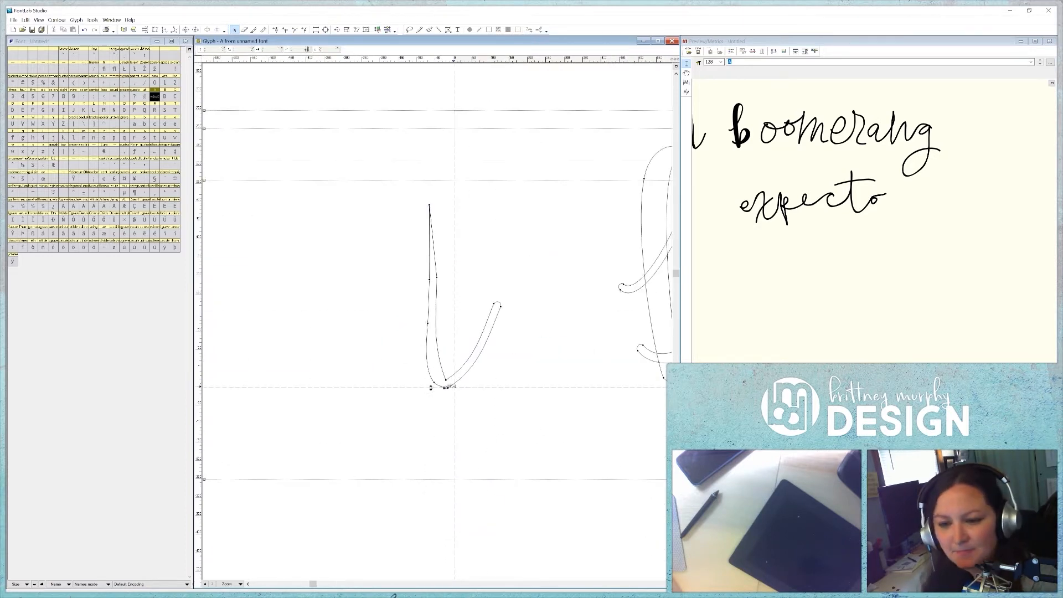
click(430, 206)
key(Delete)
- Smooth the i-shaped stroke by adjusting the curve handles at its base and upper end, and remove the extra node on the exit tail
key(ctrl+a)
right_click(408, 333)
click(434, 399)
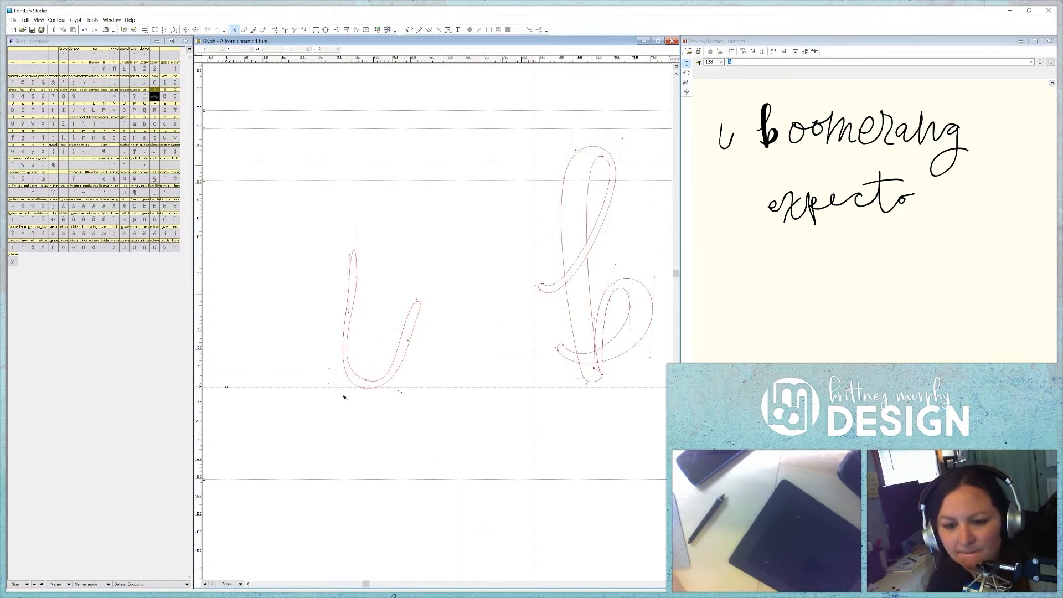
drag(344, 398, 350, 375)
drag(398, 390, 389, 393)
drag(357, 312, 353, 312)
drag(359, 230, 349, 267)
drag(358, 262, 358, 266)
click(409, 340)
key(Delete)
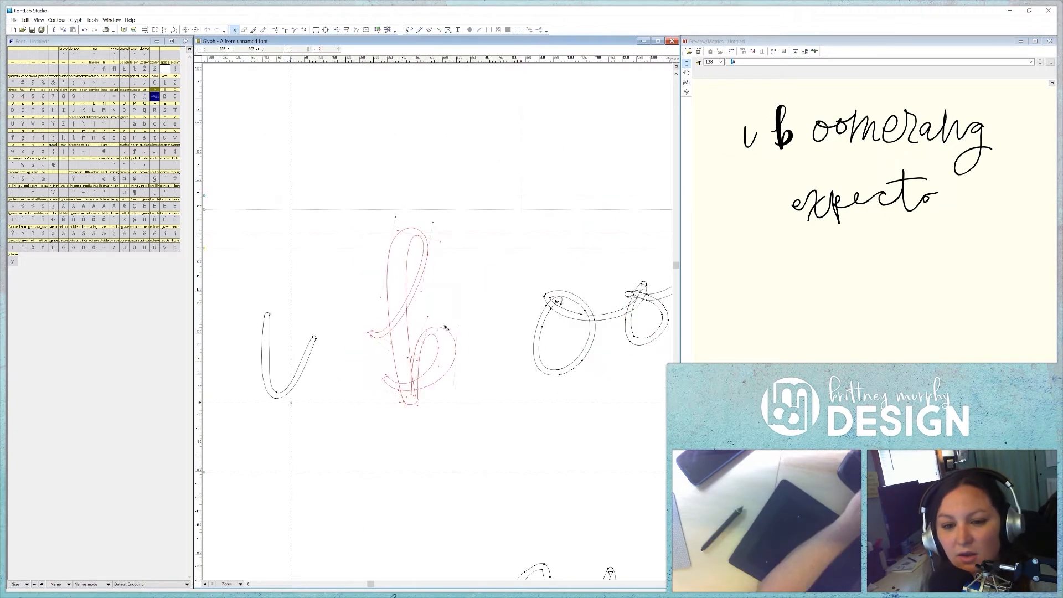
- Move the b outline rightward, and copy the i-shaped stroke into glyphs _0001 and _0002
drag(446, 327, 468, 327)
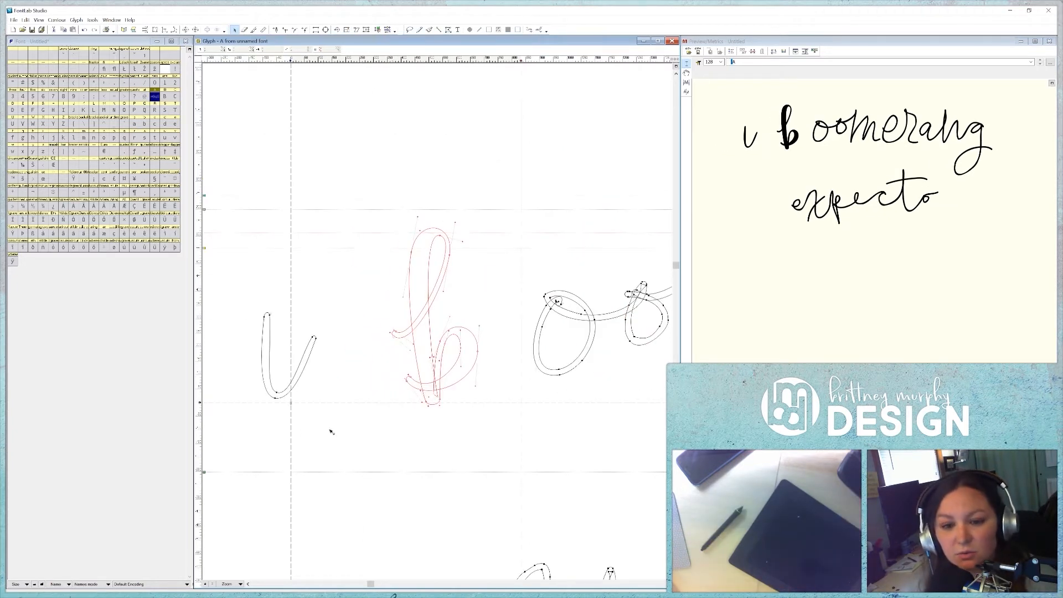
drag(343, 424, 244, 272)
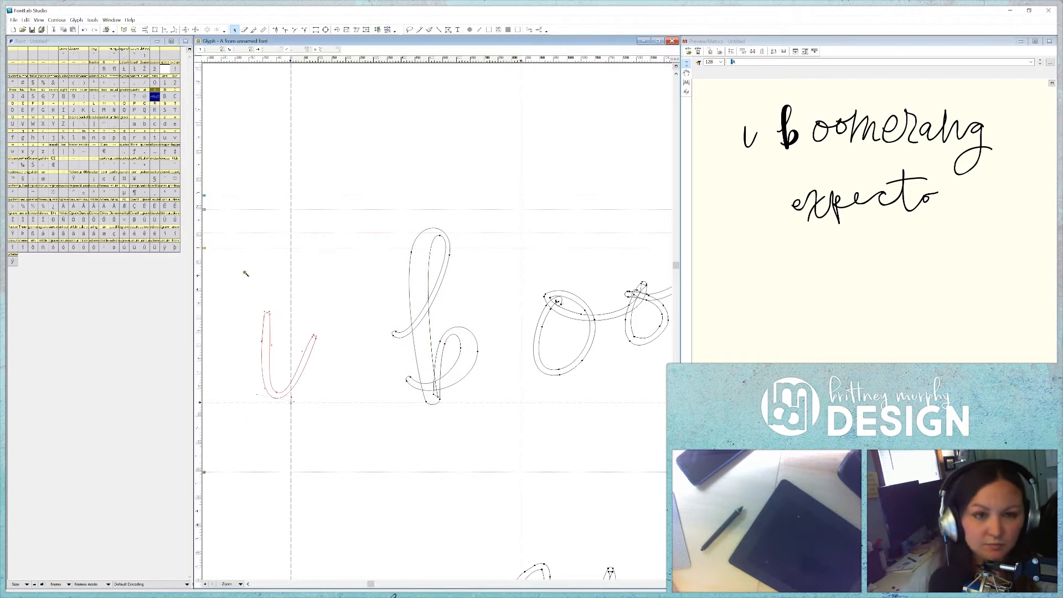
click(25, 56)
key(ctrl+v)
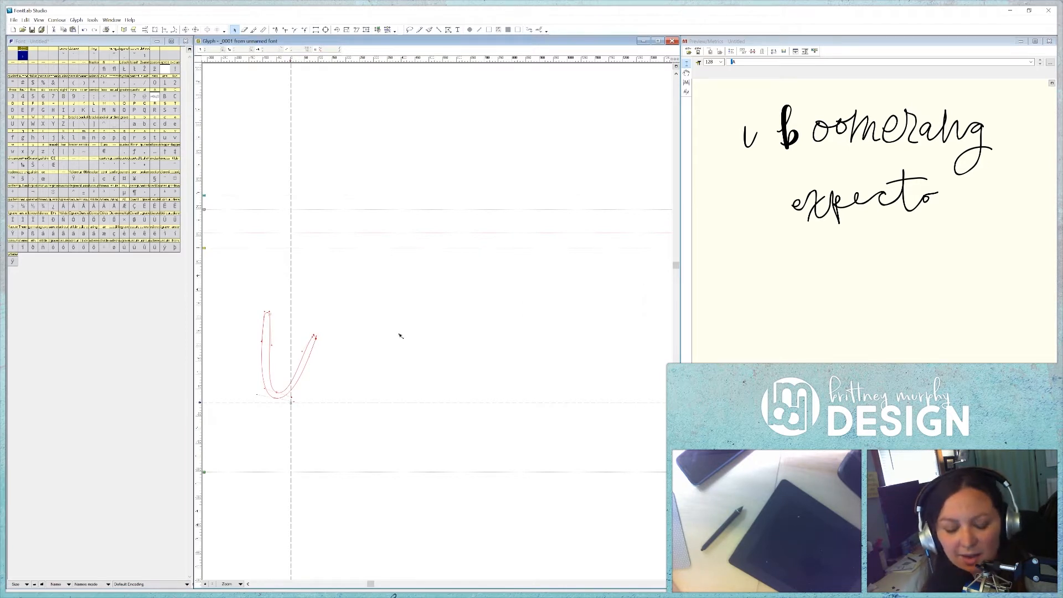
click(26, 53)
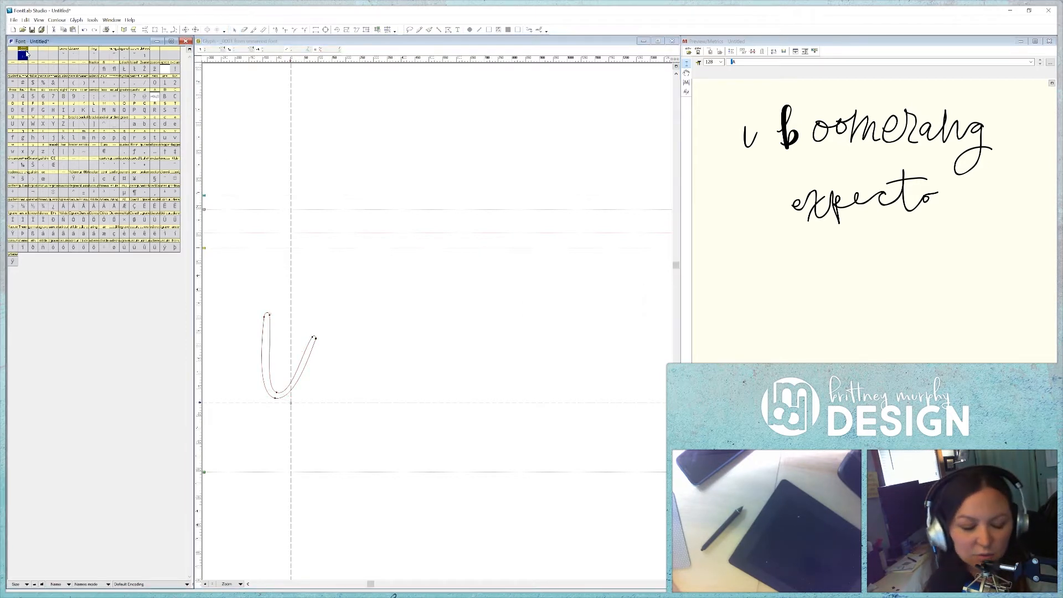
double_click(34, 56)
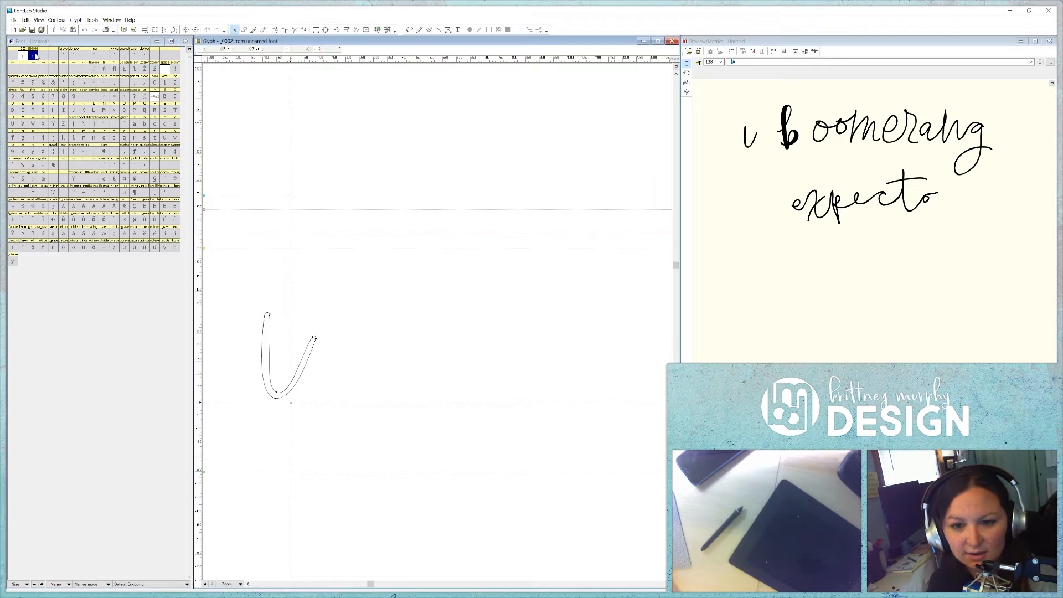
- In glyph _0002, cut the exit tail with the Knife along the vertical origin line and select the portion beyond the cut
drag(376, 583, 327, 583)
scroll(439, 282, up, 6)
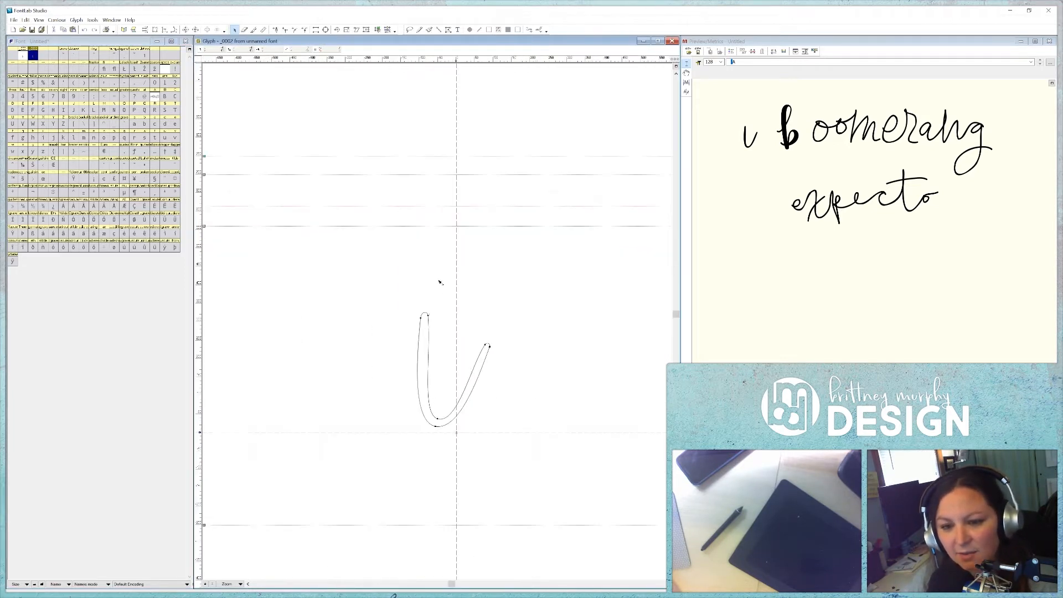
scroll(460, 399, down, 3)
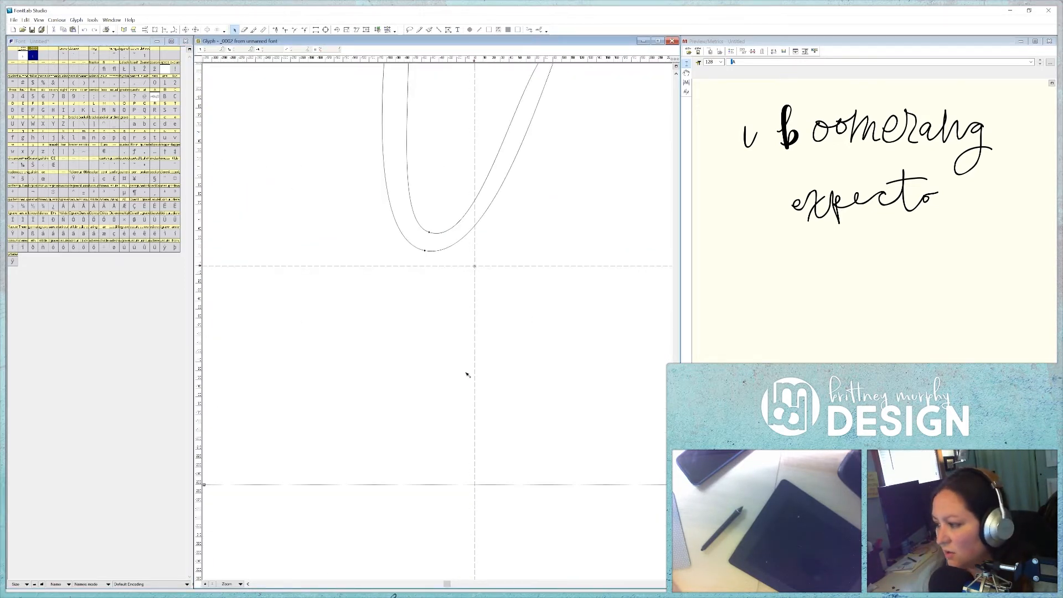
click(253, 30)
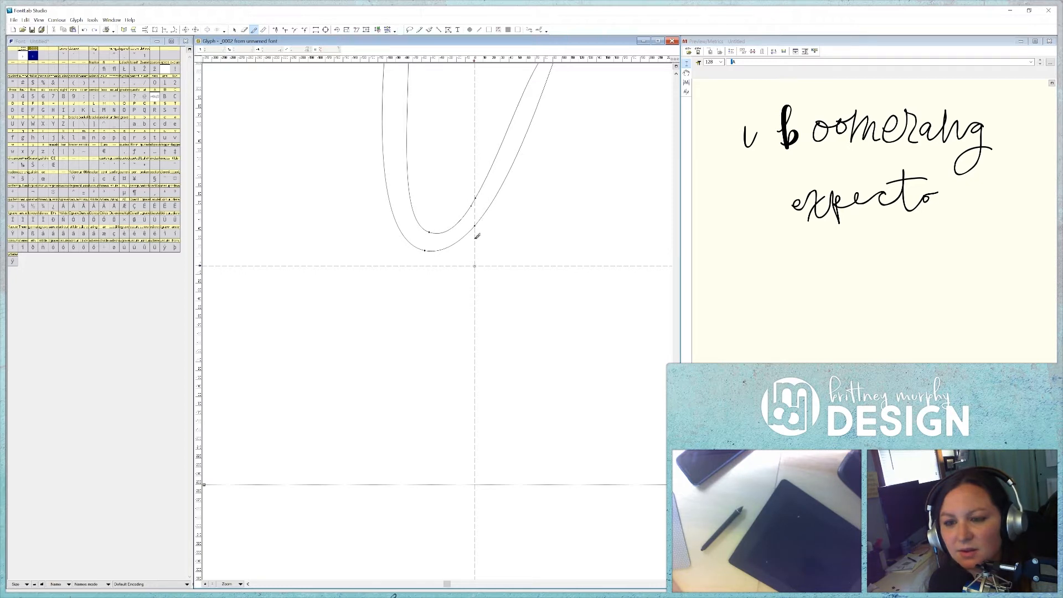
key(ctrl+z)
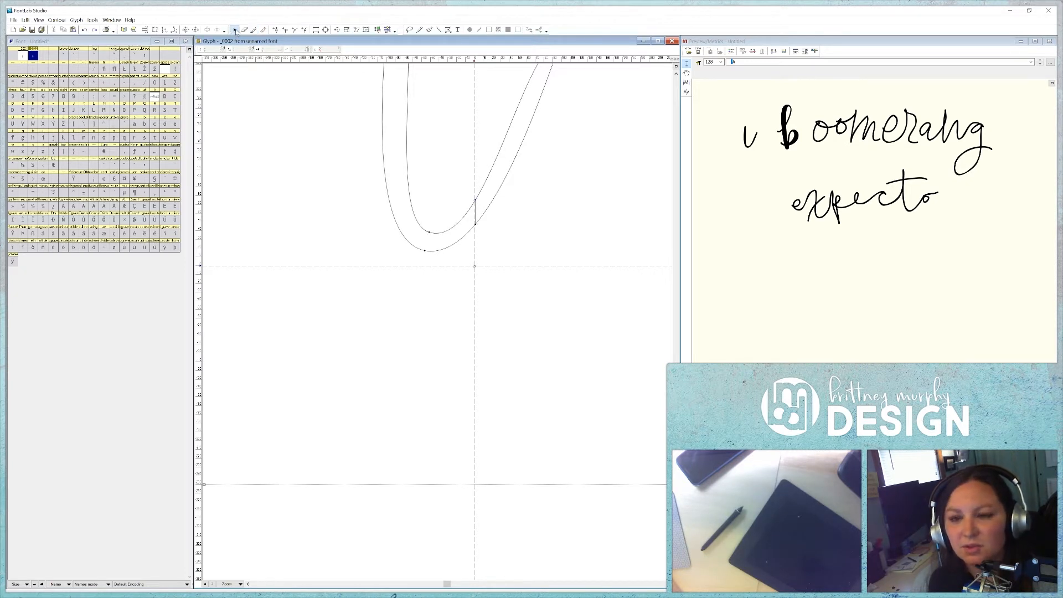
key(ctrl+a)
key(ctrl+minus)
key(ctrl+minus)
key(ctrl+minus)
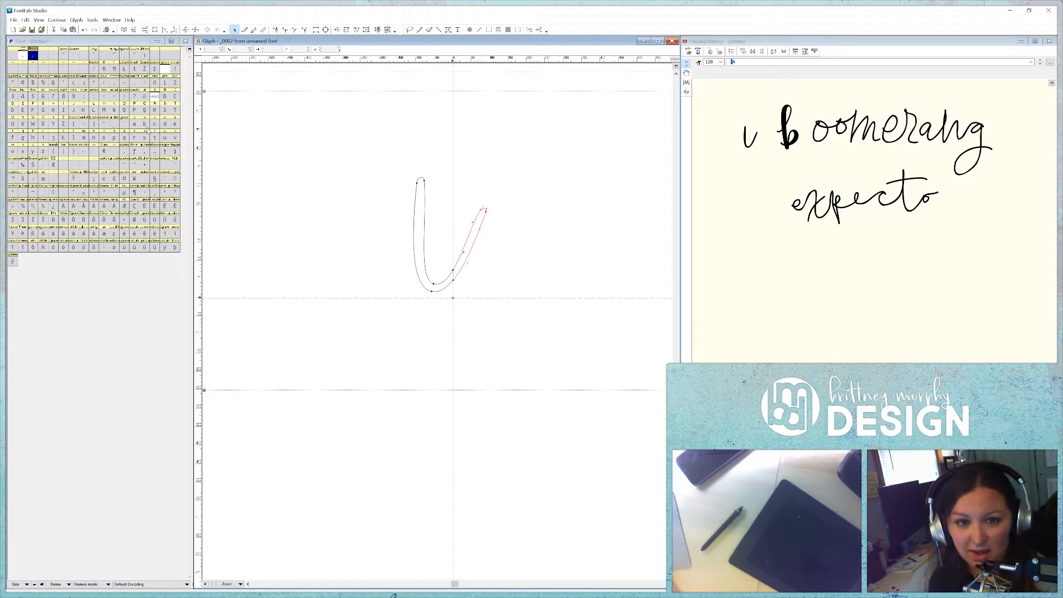
- Open the lowercase d glyph and brush a handwritten d over its template letter
double_click(164, 123)
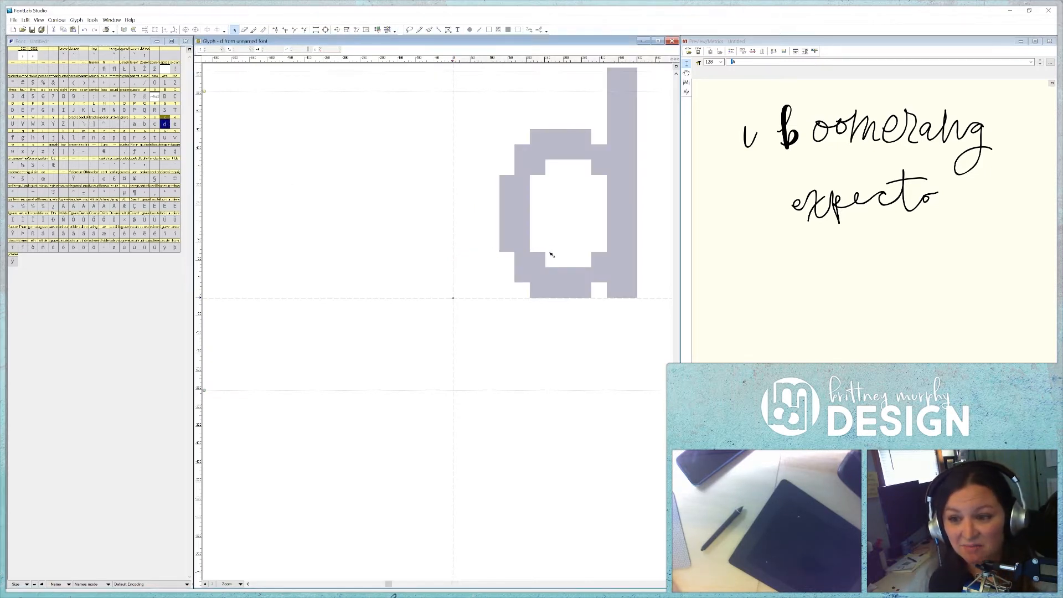
scroll(551, 255, down, 2)
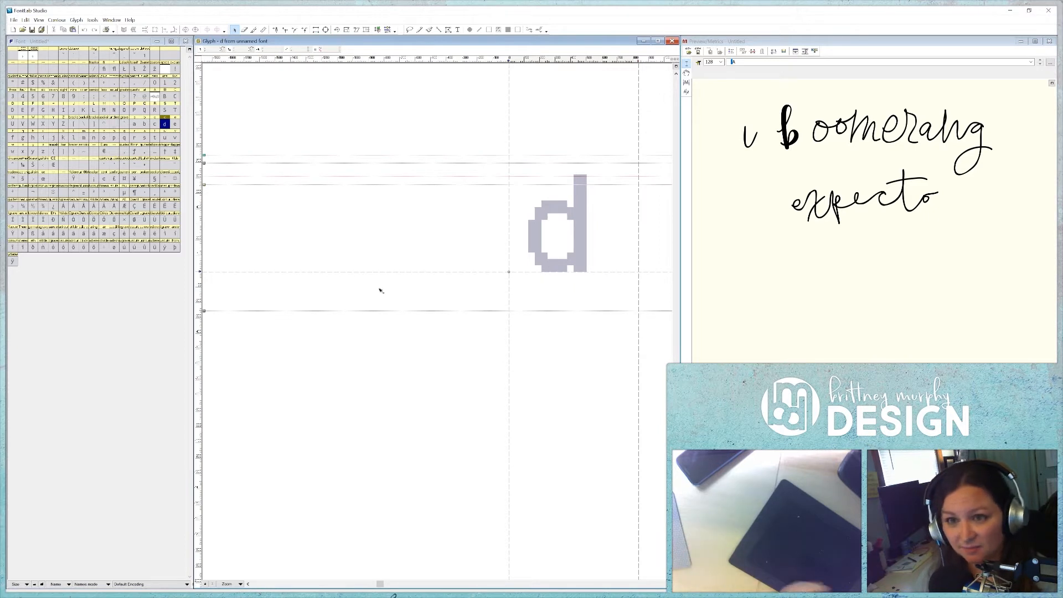
click(429, 30)
mouse_move(550, 240)
mouse_down()
mouse_move(529, 237)
mouse_move(570, 259)
mouse_move(550, 225)
mouse_move(576, 252)
mouse_up()
key(ctrl+z)
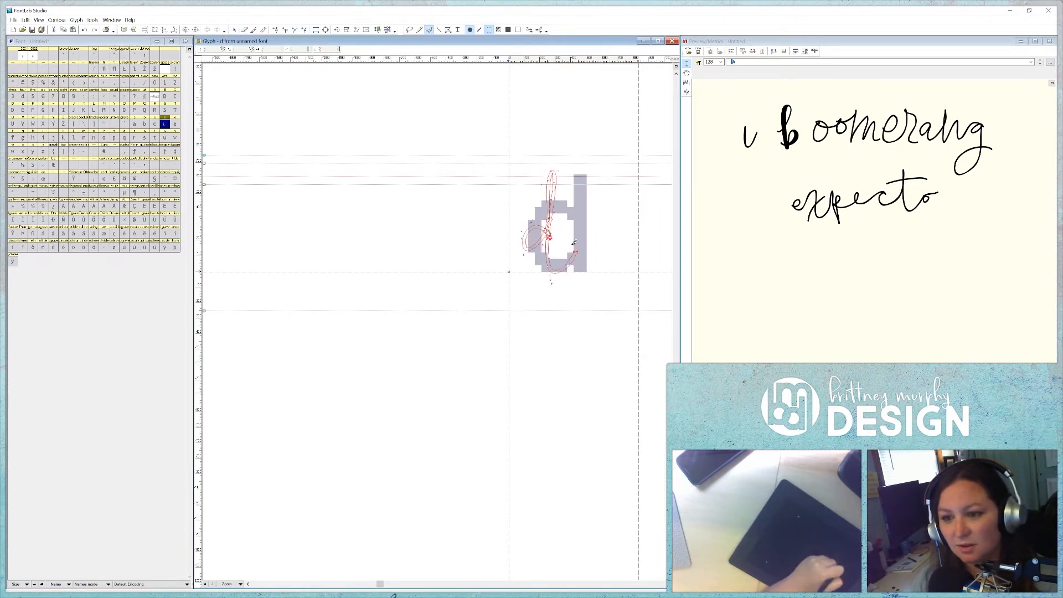
- Brush a short slanted connecting stroke before the d and place it at the end of the letter's exit tail
drag(510, 264, 522, 234)
key(1)
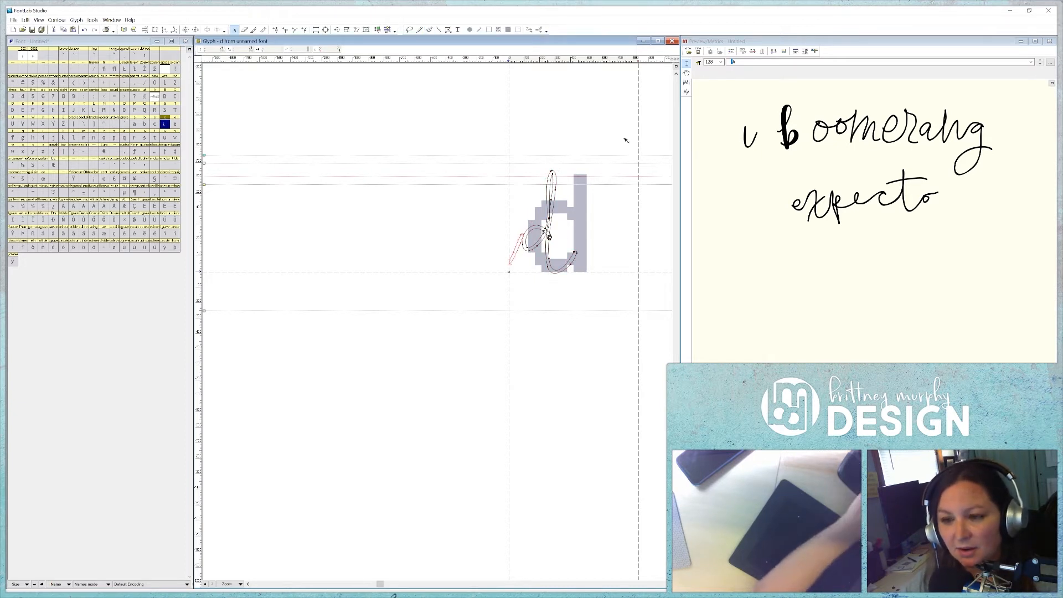
key(b)
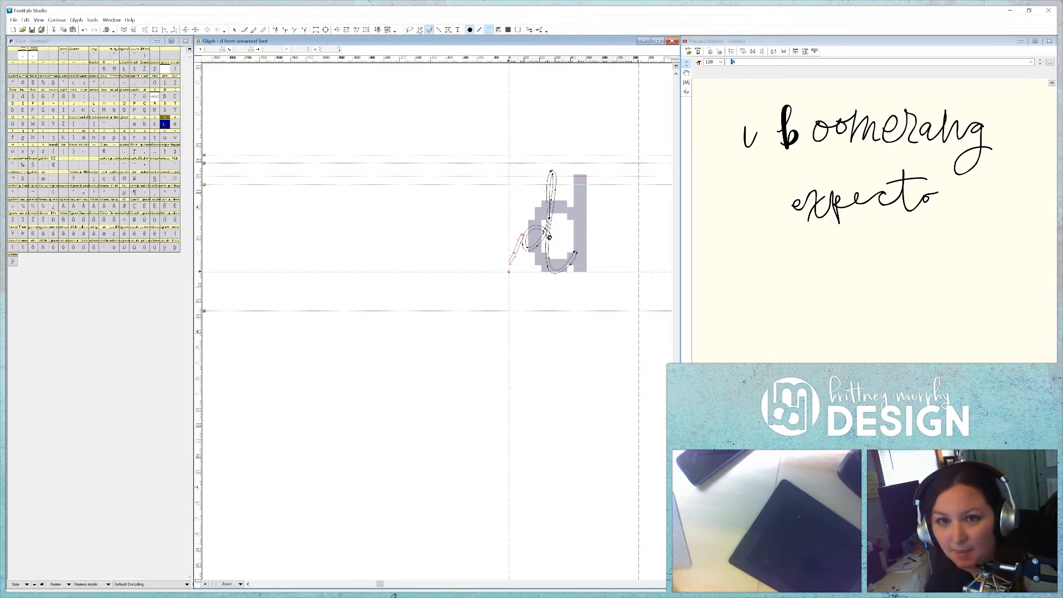
click(235, 29)
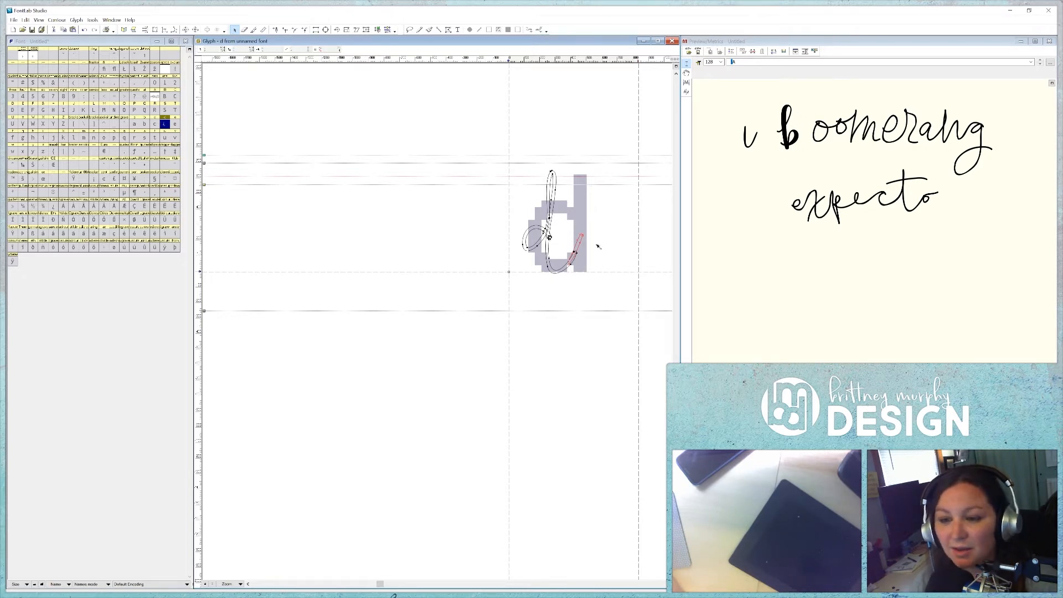
scroll(594, 255, up, 5)
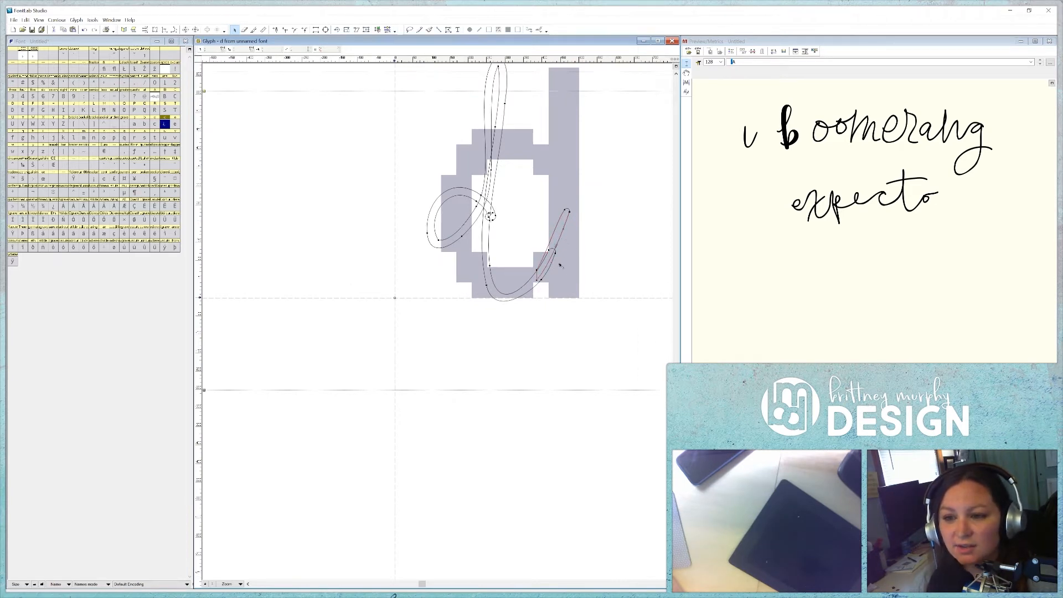
scroll(605, 272, down, 5)
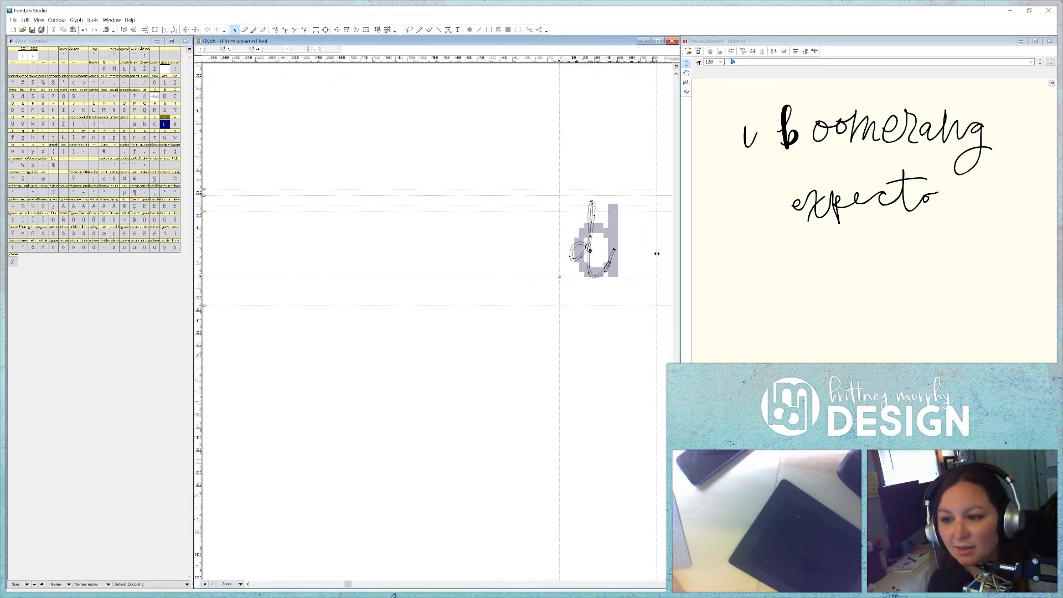
scroll(609, 276, up, 5)
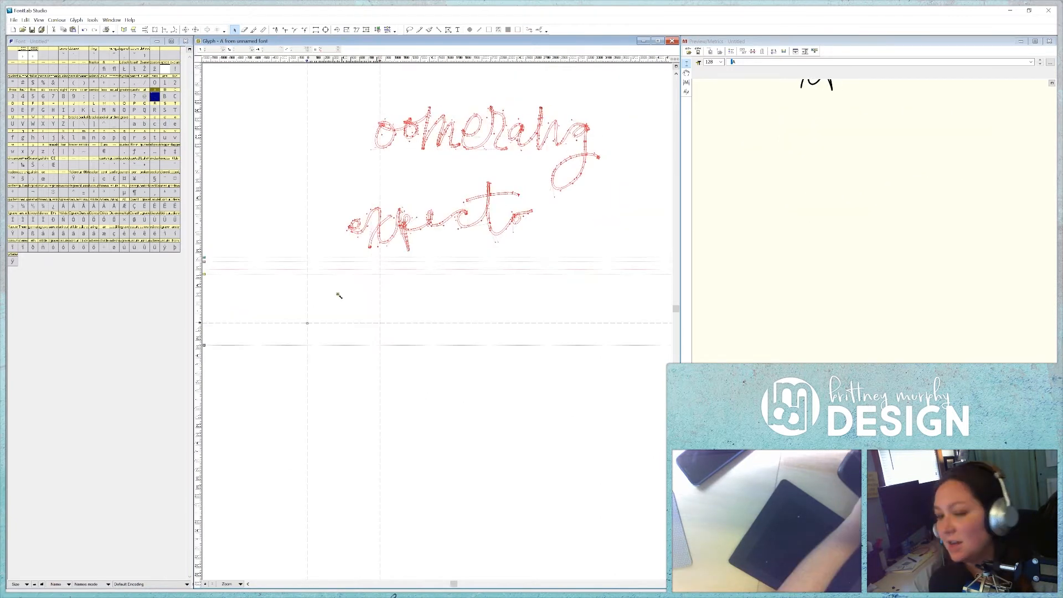
- In glyph A, select the word "expecto" and move it up closer beneath the word above
scroll(340, 295, right, 5)
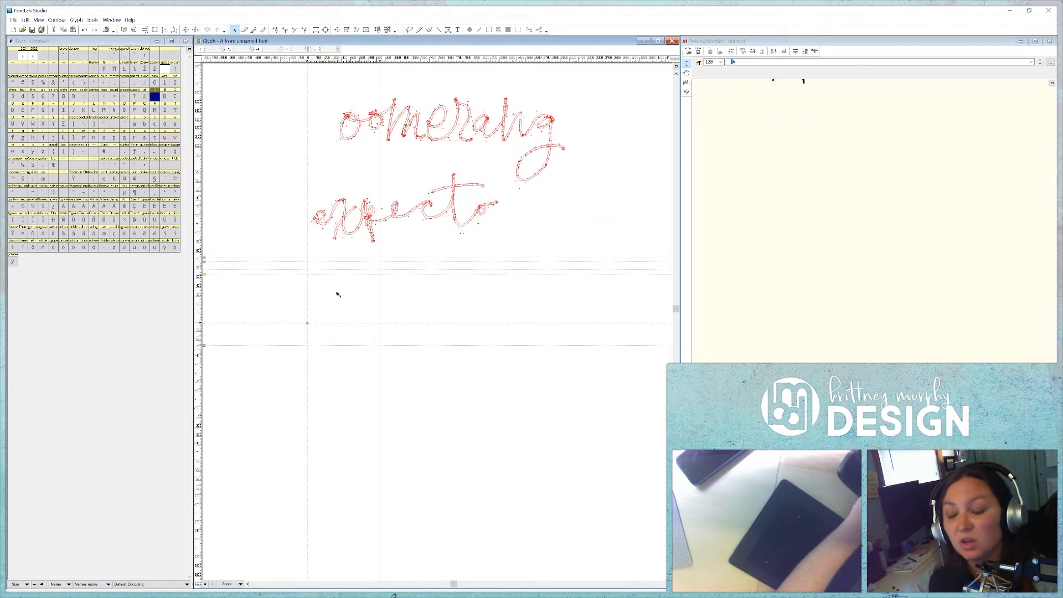
drag(676, 309, 676, 258)
drag(269, 238, 500, 346)
key(shift+Up)
key(shift+Up)
key(shift+Up)
key(shift+Up)
key(shift+Up)
key(shift+Up)
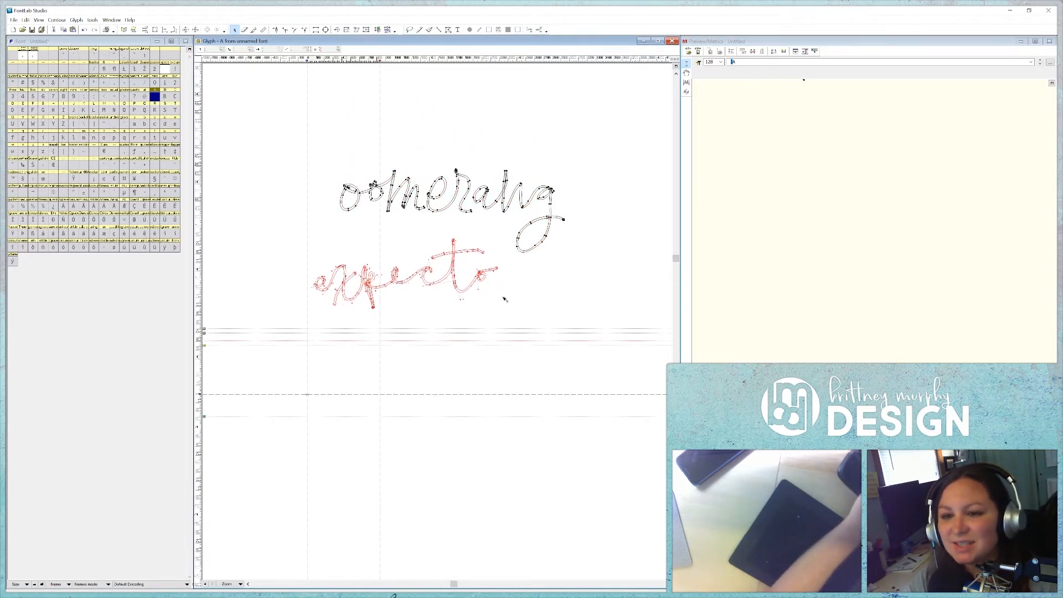
key(shift+Up)
key(shift+Up)
key(shift+Up)
key(shift+Up)
key(shift+Up)
key(shift+Up)
key(shift+Up)
key(shift+Up)
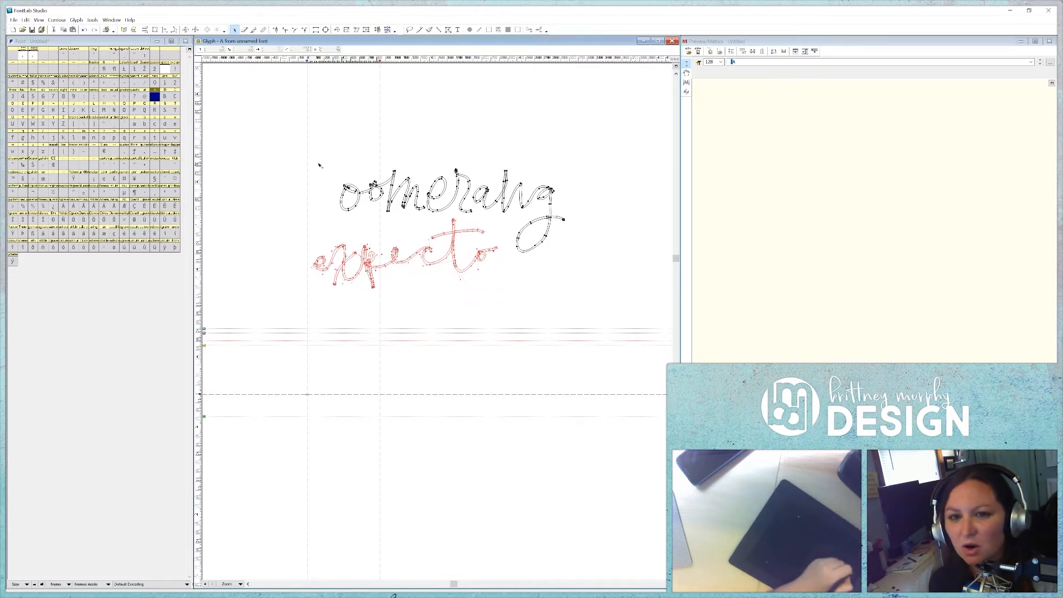
- Select both handwritten words in glyph A and move them down together
drag(247, 138, 587, 288)
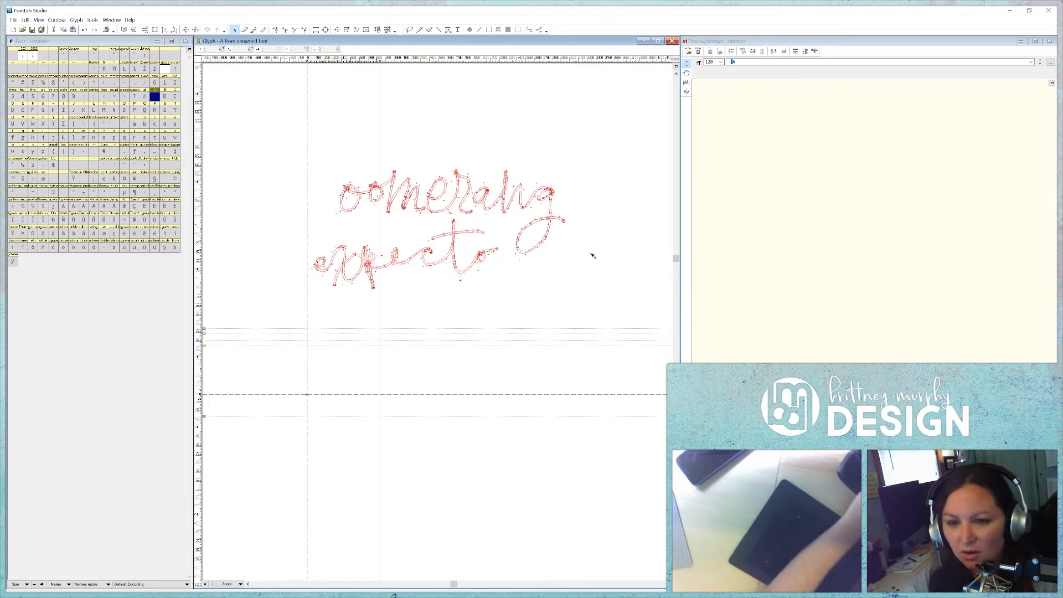
key(shift+Down)
key(shift+Down)
key(shift+Down)
key(shift+Down)
key(shift+Down)
key(shift+Down)
key(shift+Down)
key(shift+Down)
key(shift+Down)
key(shift+Down)
key(shift+Down)
key(shift+Down)
key(shift+Down)
key(shift+Down)
key(shift+Down)
key(shift+Down)
key(shift+Down)
key(shift+Down)
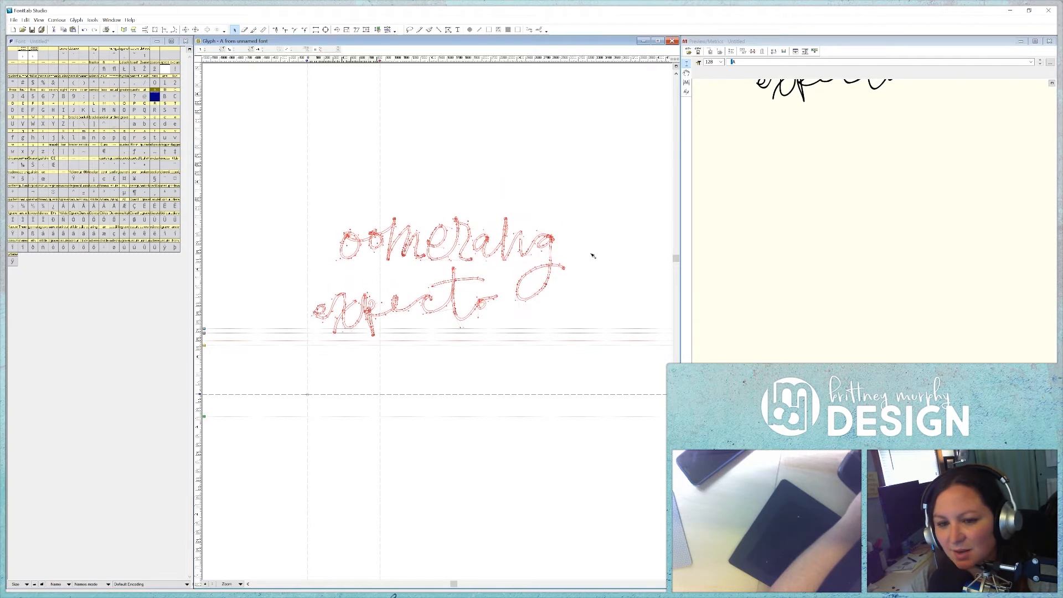
key(shift+Down)
key(shift+Down)
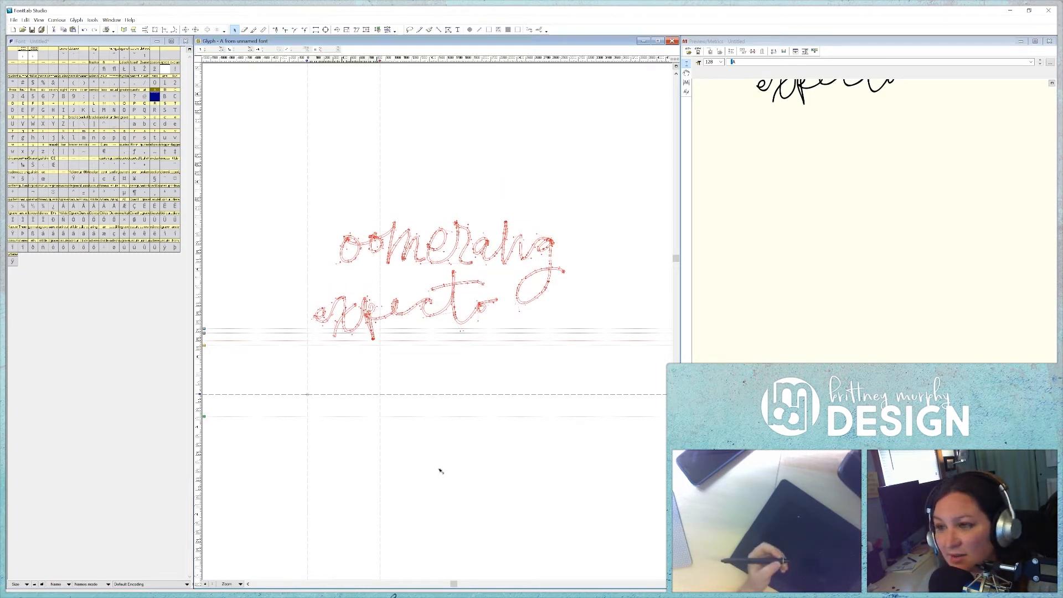
- Brush a row of separate handwritten letters from a to h beneath the word "expecto" in glyph A
click(430, 30)
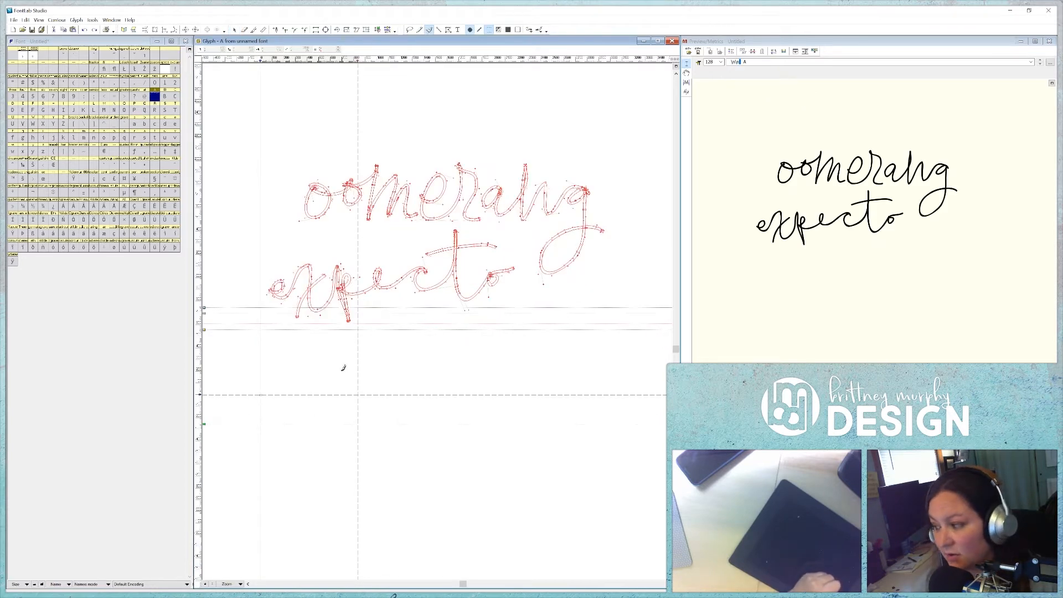
mouse_move(331, 360)
mouse_down()
mouse_move(345, 377)
mouse_move(483, 368)
mouse_up()
scroll(471, 370, down, 1)
mouse_move(512, 368)
mouse_down()
mouse_move(525, 386)
mouse_move(572, 359)
mouse_up()
scroll(499, 368, right, 3)
drag(434, 377, 458, 378)
drag(479, 370, 523, 373)
key(ctrl+z)
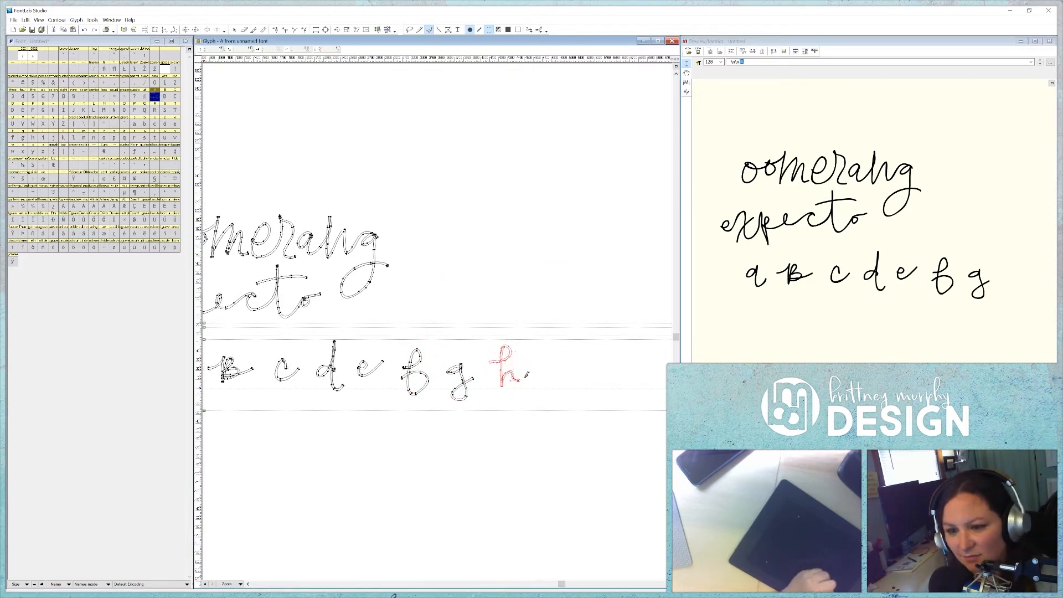
- Move all the handwriting in glyph A up and brush the letters o, m, r and n in a new row beneath
key(ctrl+a)
mouse_move(388, 378)
mouse_down()
mouse_move(387, 305)
mouse_move(393, 366)
mouse_move(460, 377)
mouse_up()
click(429, 31)
scroll(460, 371, right, 2)
drag(428, 349, 444, 393)
drag(480, 357, 503, 377)
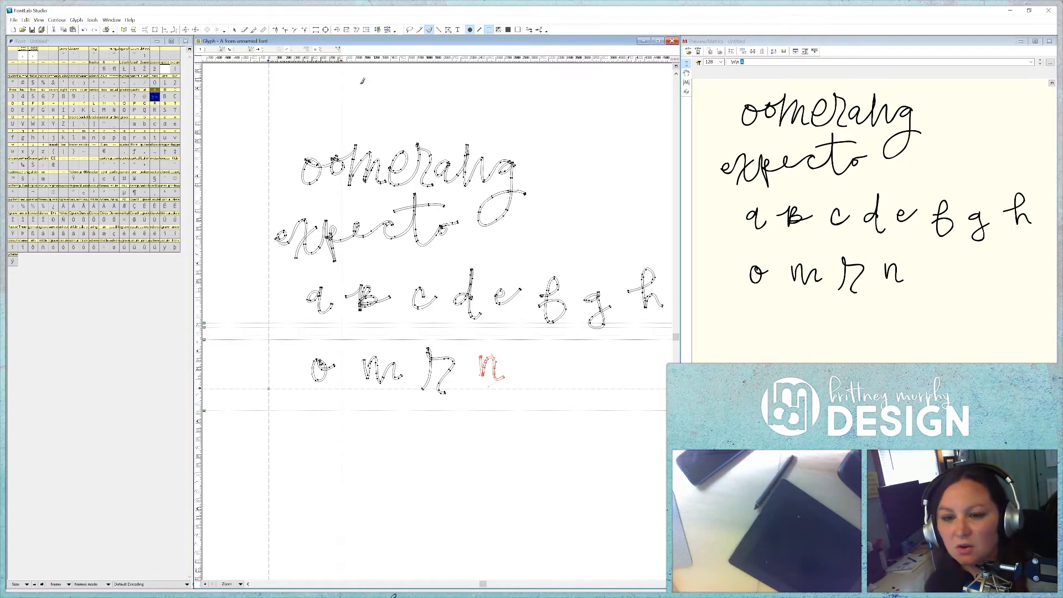
- Copy the handwritten b from the letter rows in glyph A into the lowercase b glyph
click(234, 30)
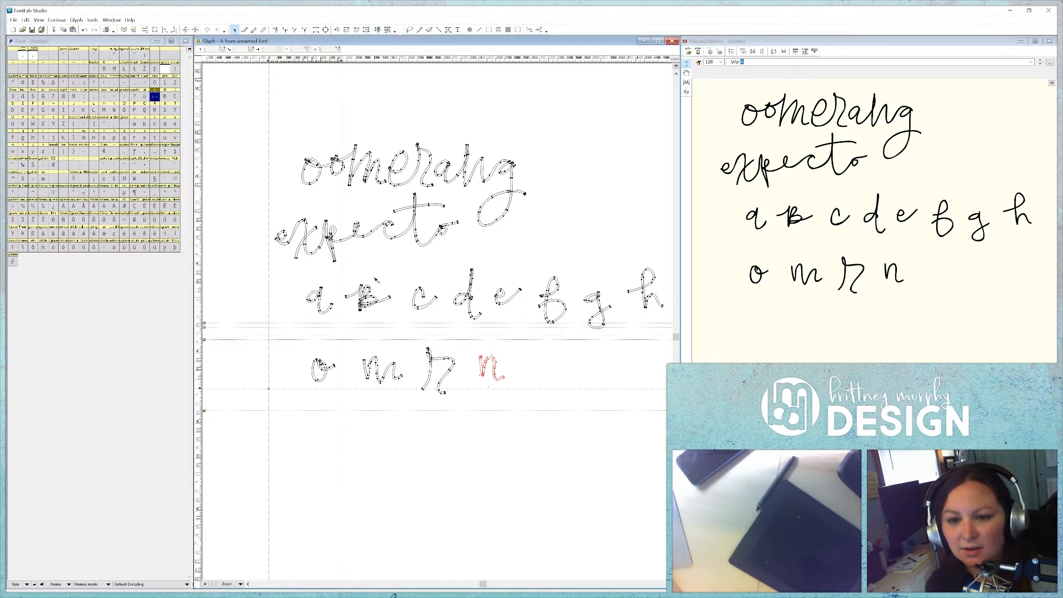
drag(338, 276, 402, 310)
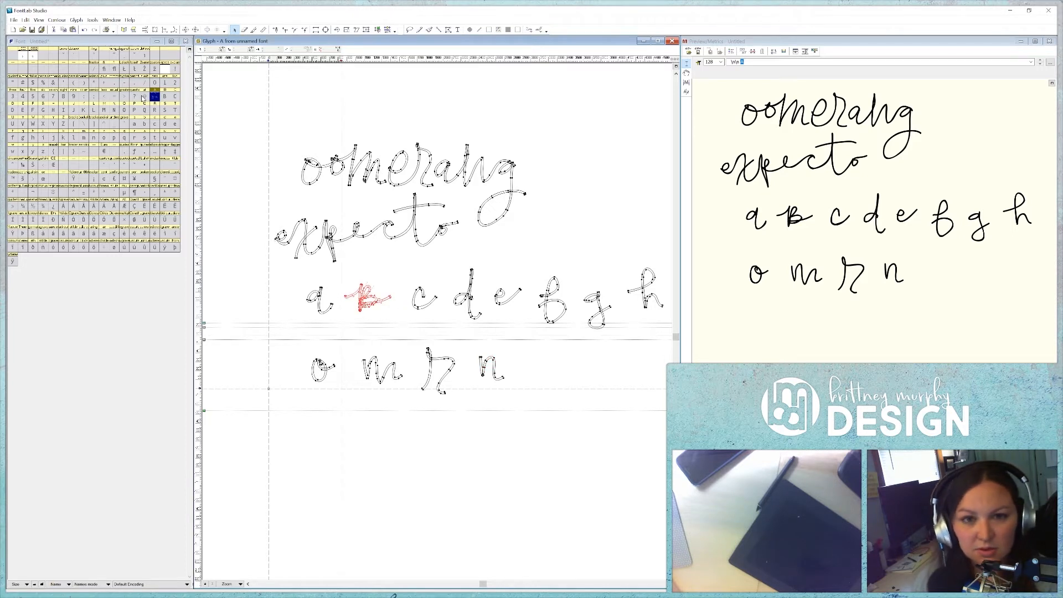
double_click(144, 124)
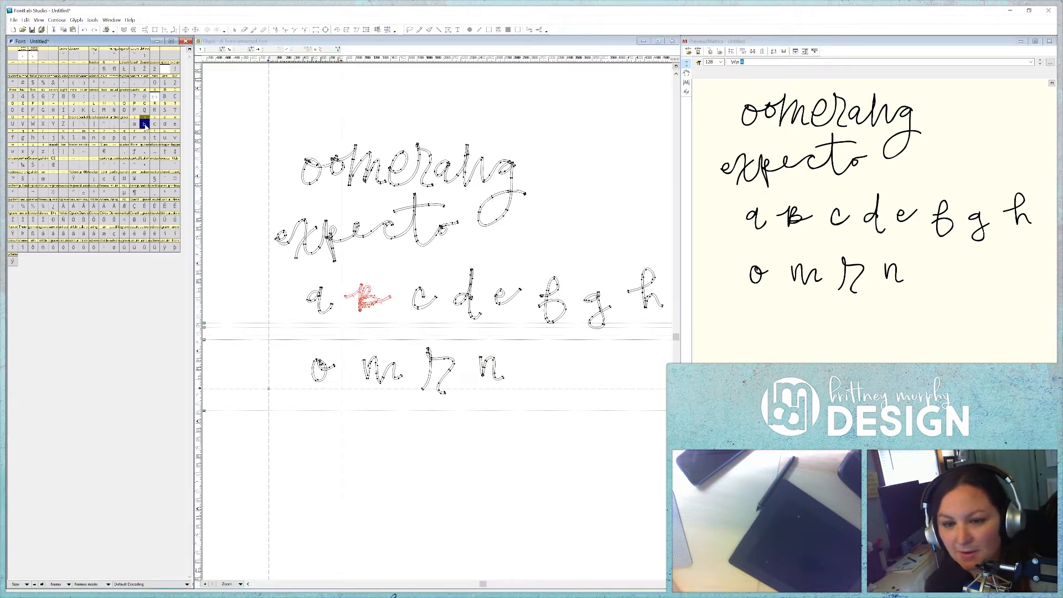
key(ctrl+v)
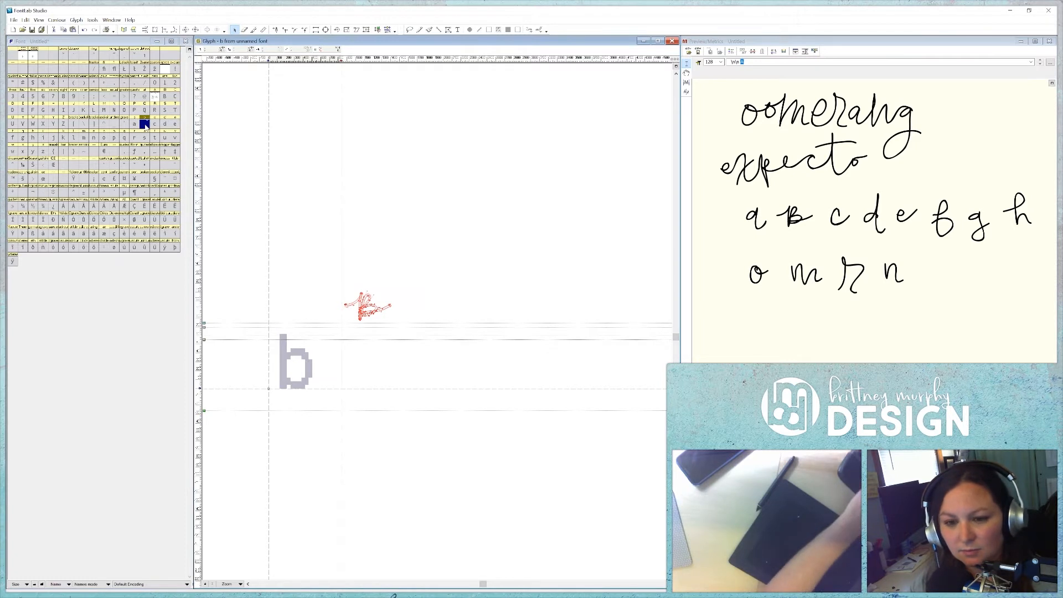
- Move the pasted b onto its template with its entry stroke at the origin line, and set the right sidebearing line beside its exit tail
key(Down)
key(Down)
key(Down)
key(Down)
key(Down)
key(Down)
key(Down)
key(Down)
key(Down)
key(Down)
key(Left)
key(Left)
key(Left)
key(Left)
key(Left)
key(Left)
key(Left)
key(Left)
key(Left)
key(Left)
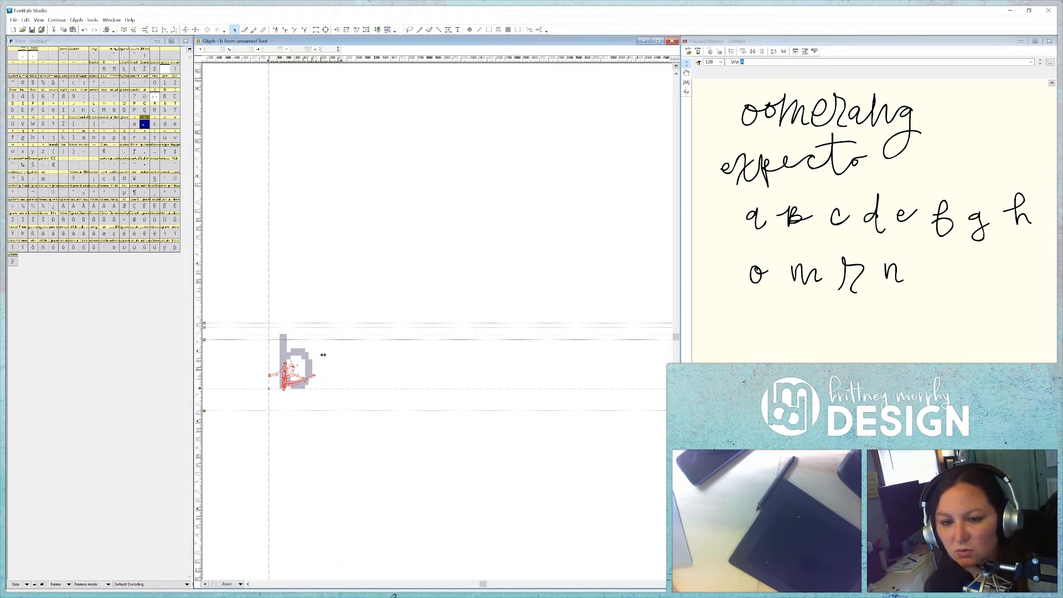
drag(324, 354, 317, 357)
click(392, 374)
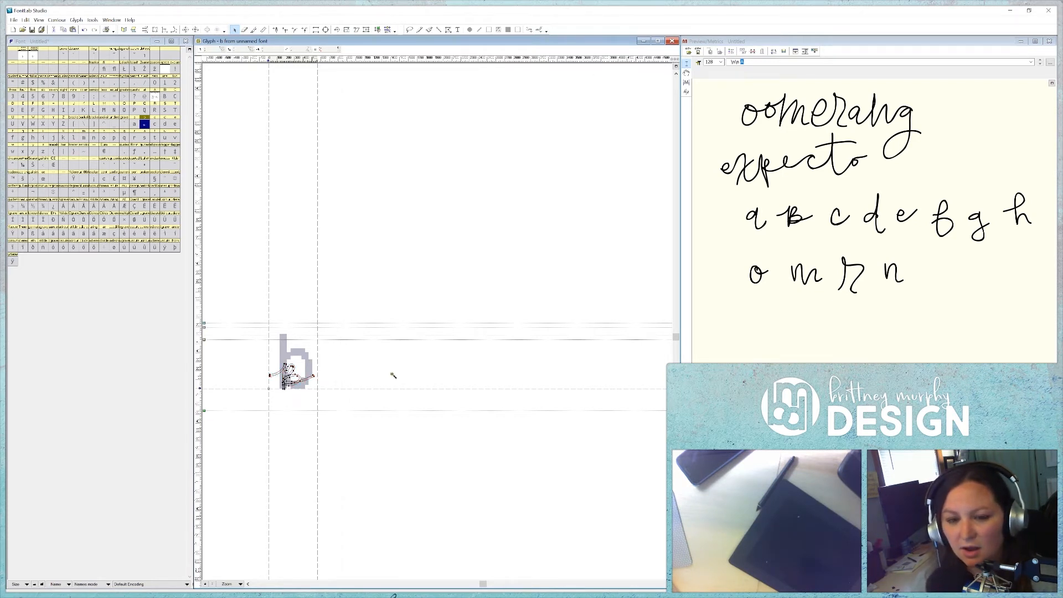
- Try nudging the whole handwritten b sideways in small and large increments
key(ctrl+a)
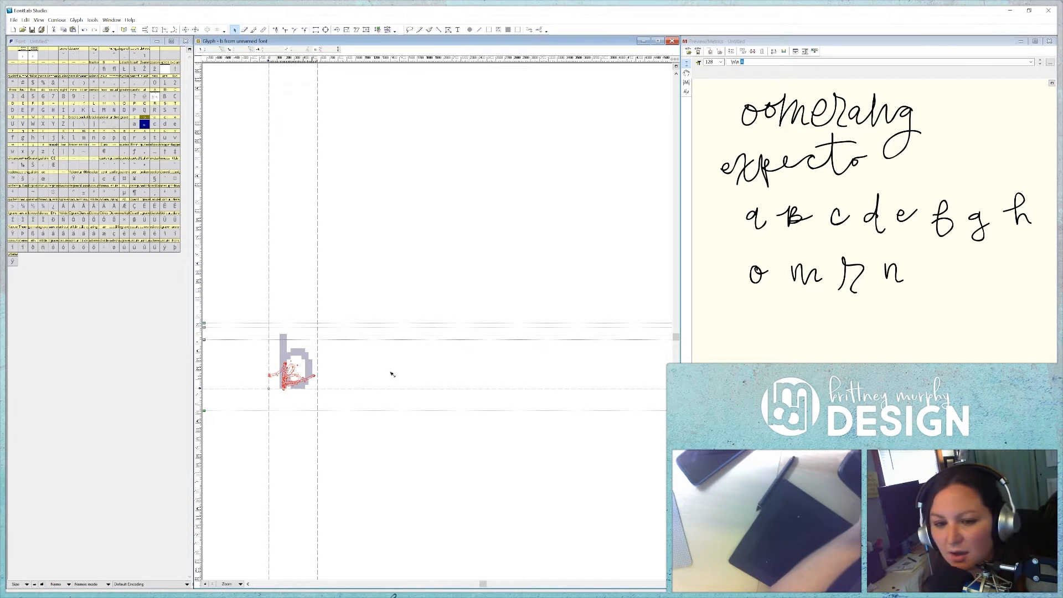
key(shift+Right)
key(shift+Right)
key(shift+Right)
key(shift+Right)
key(shift+Right)
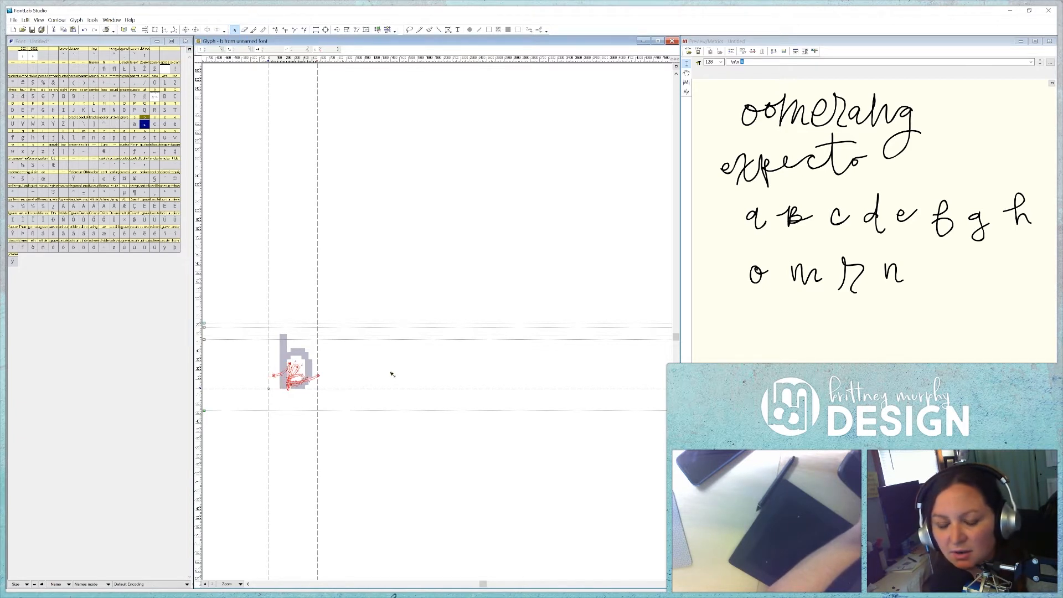
key(ctrl+Right)
key(ctrl+Right)
key(ctrl+Right)
key(ctrl+Right)
key(ctrl+Left)
key(ctrl+Left)
key(ctrl+Left)
key(ctrl+Left)
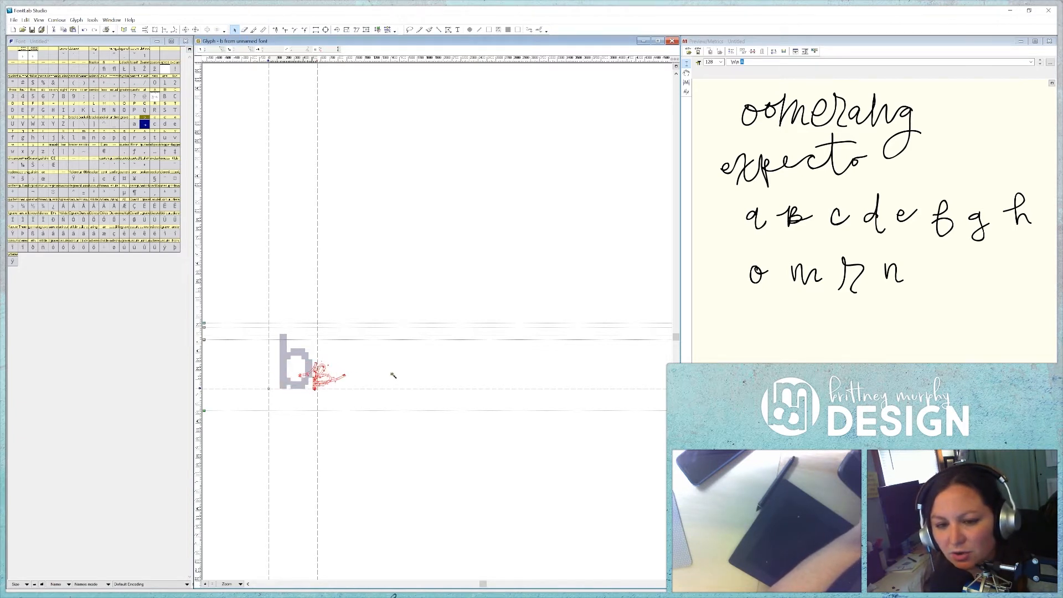
- Transfer the handwritten m and g from glyph A into their own lowercase glyphs
click(83, 137)
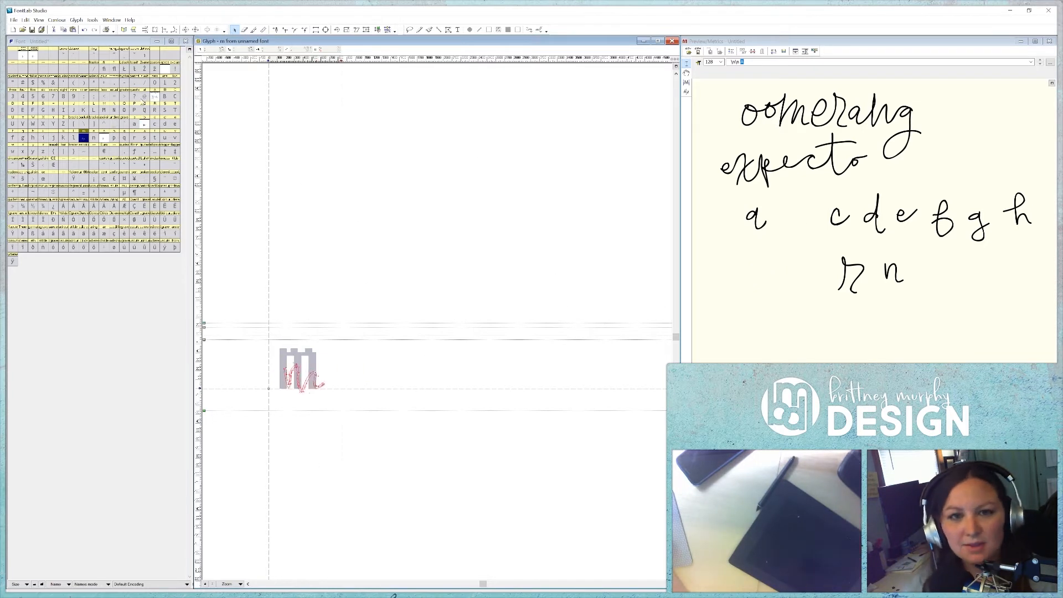
click(22, 138)
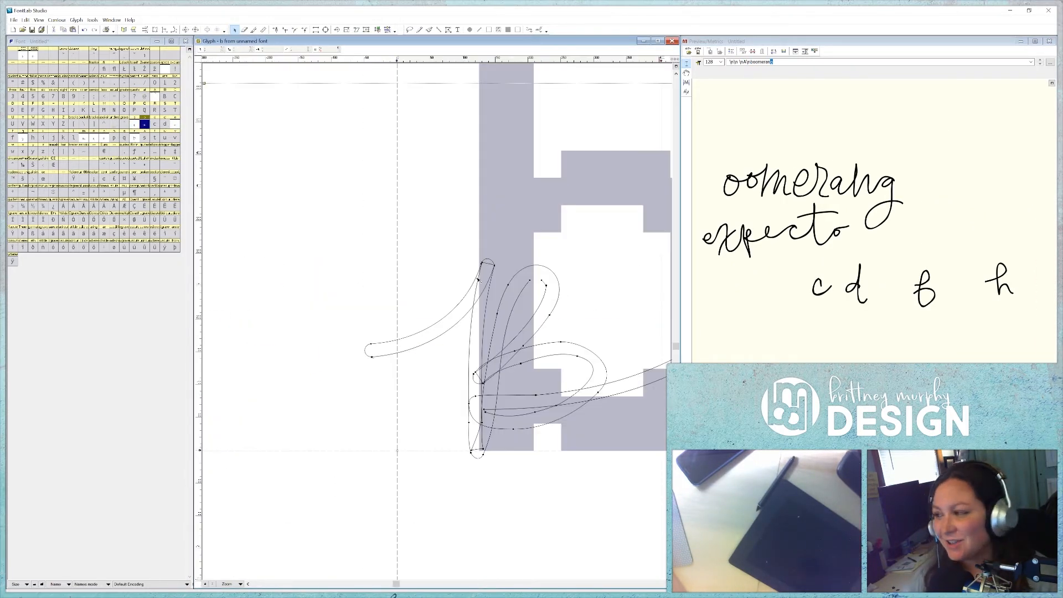
- Delete the b's entry connecting stroke and reposition the leftover node at the top of the stem
drag(347, 315, 401, 365)
key(Delete)
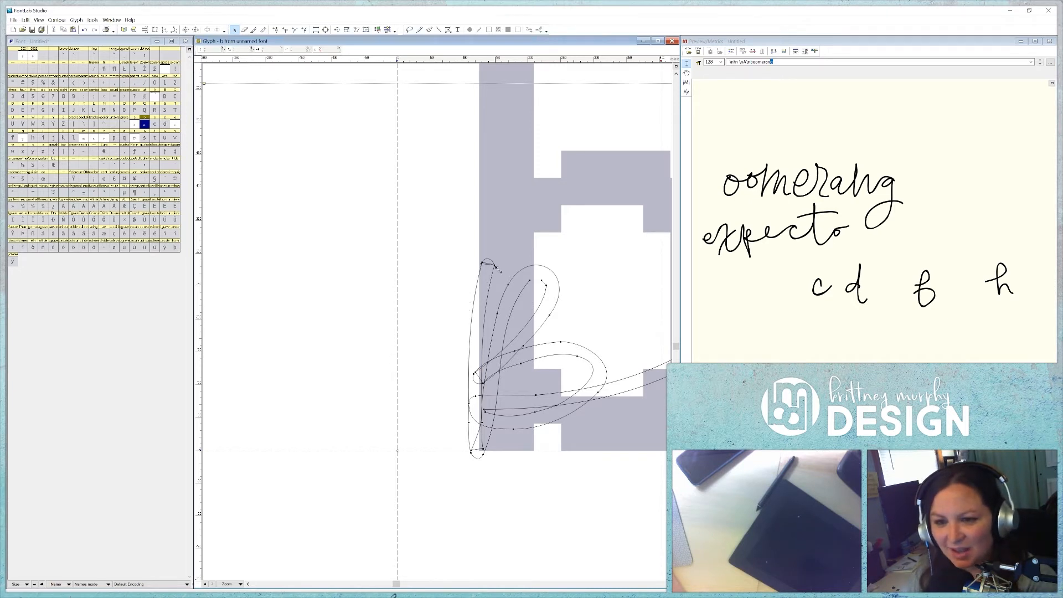
mouse_move(498, 268)
mouse_down()
mouse_move(510, 238)
mouse_move(496, 267)
mouse_up()
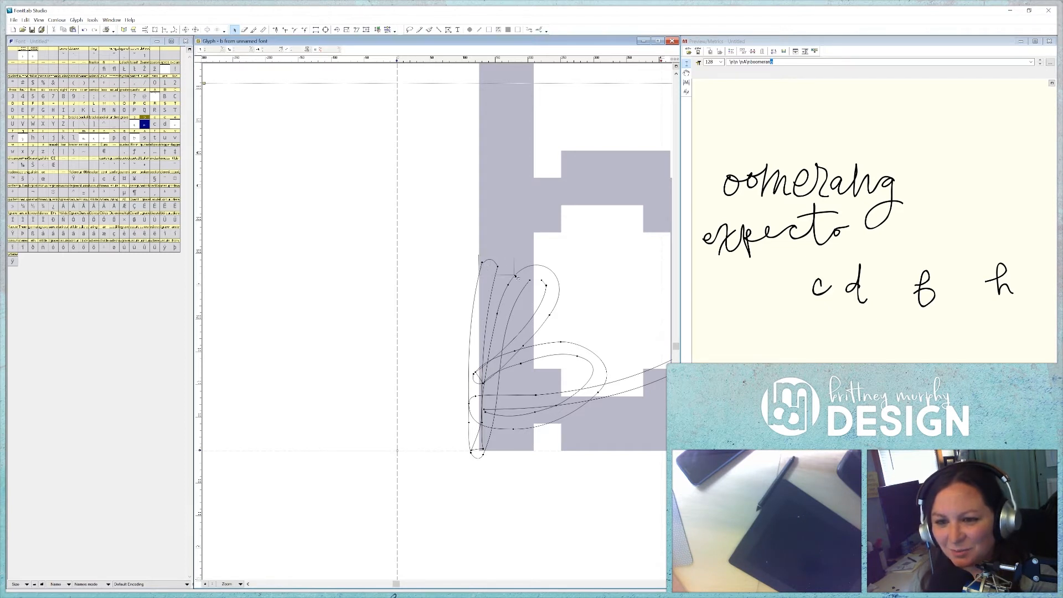
- Make the node connections at the b's stem top smooth and adjust their handles into a narrow rounded end
right_click(494, 261)
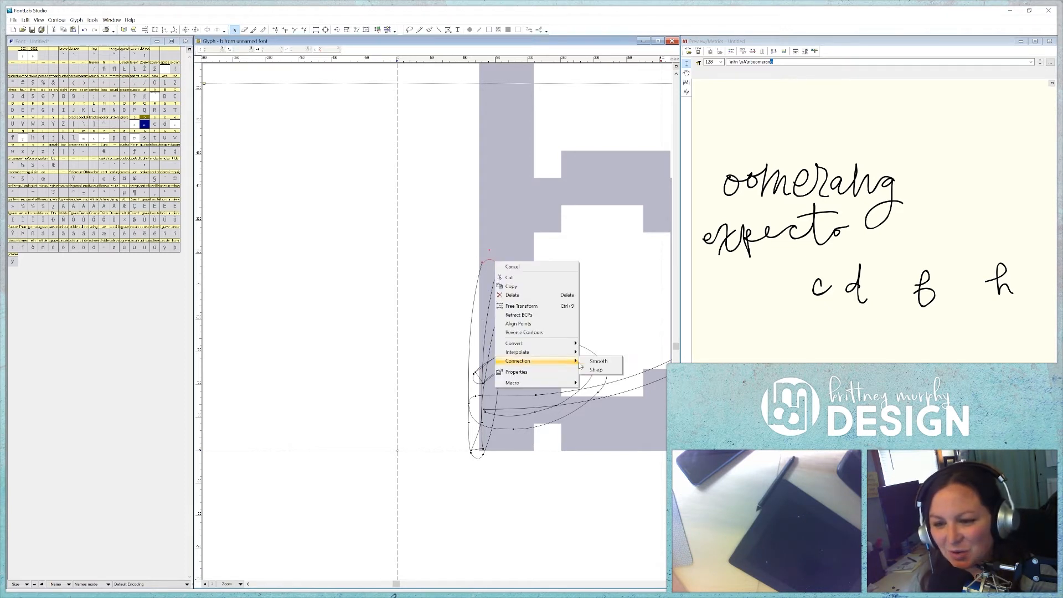
click(598, 361)
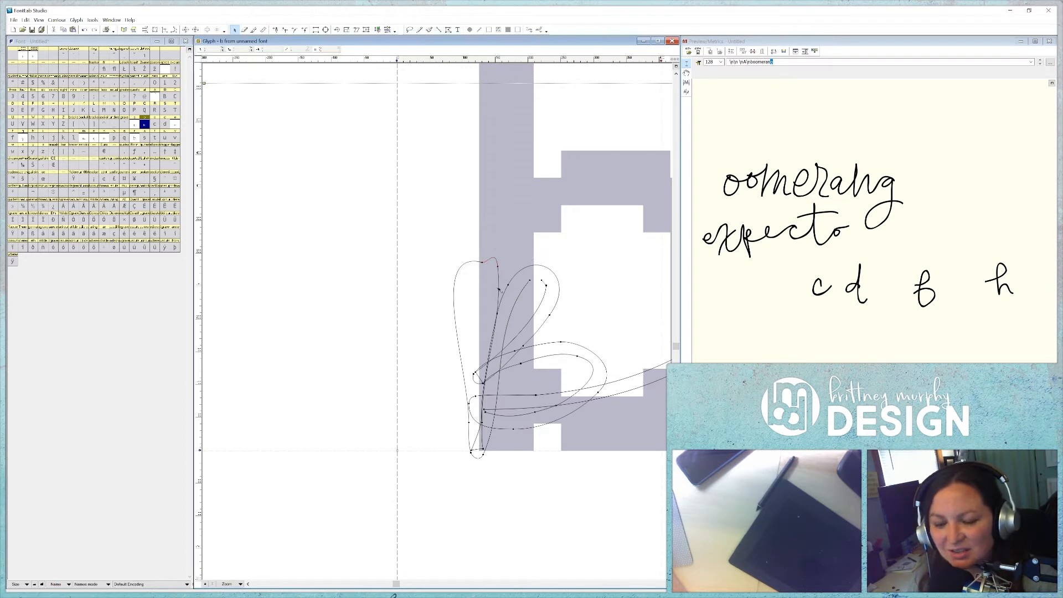
key(ctrl+a)
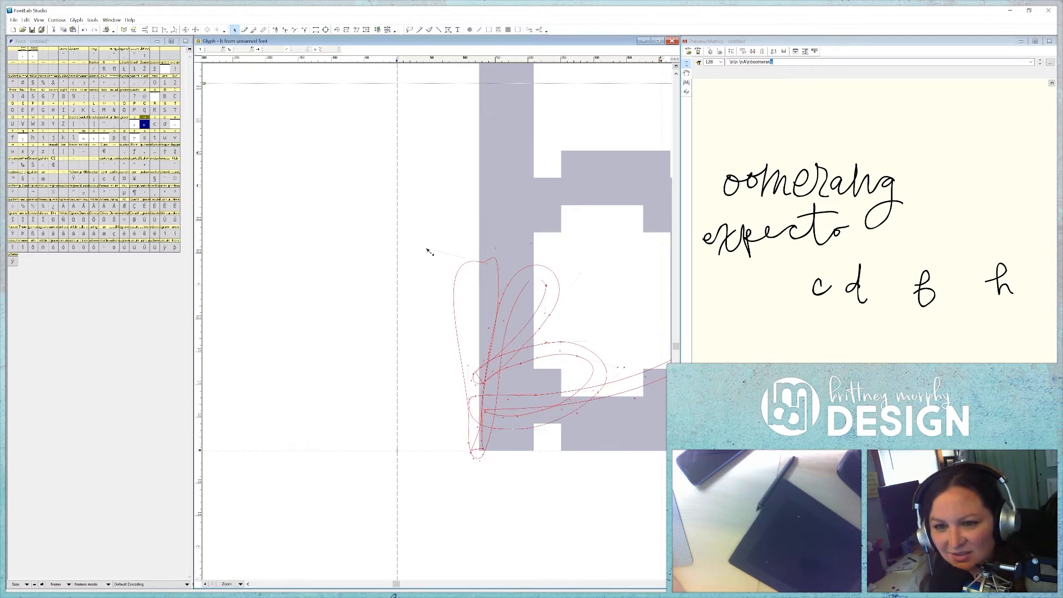
drag(428, 251, 472, 285)
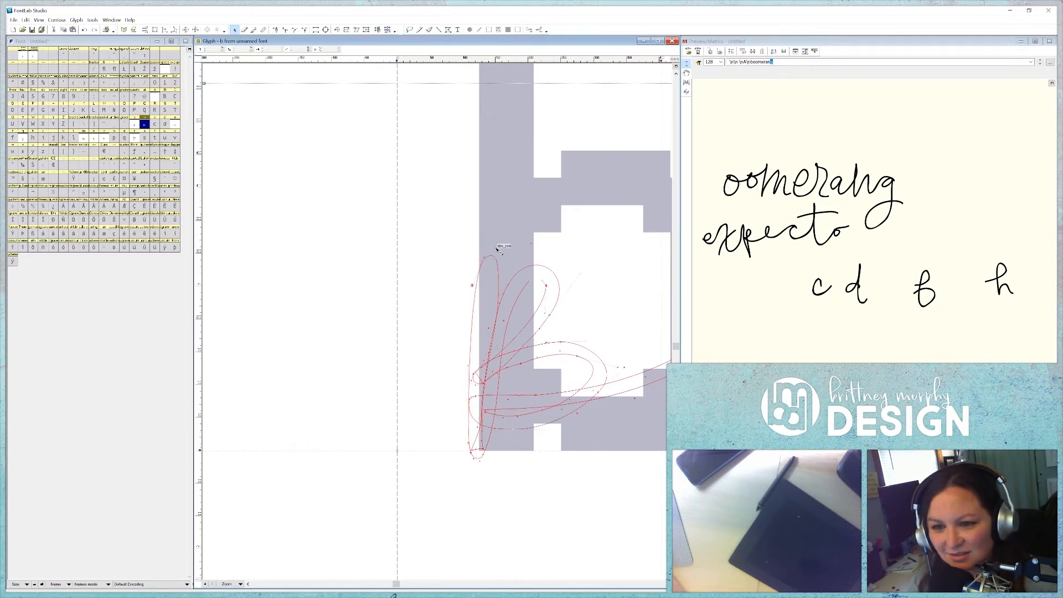
drag(498, 250, 505, 255)
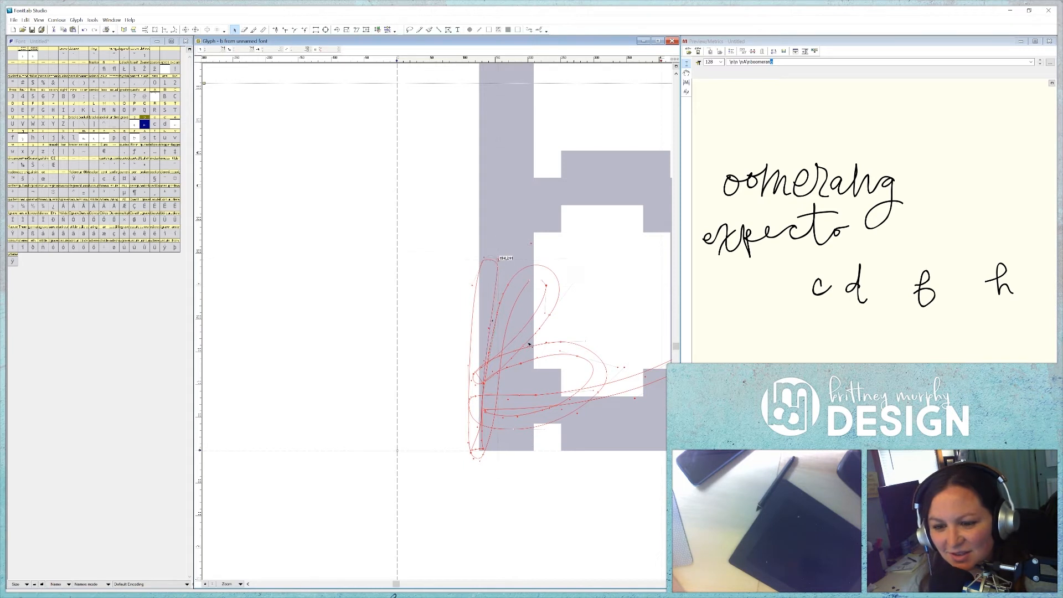
click(542, 494)
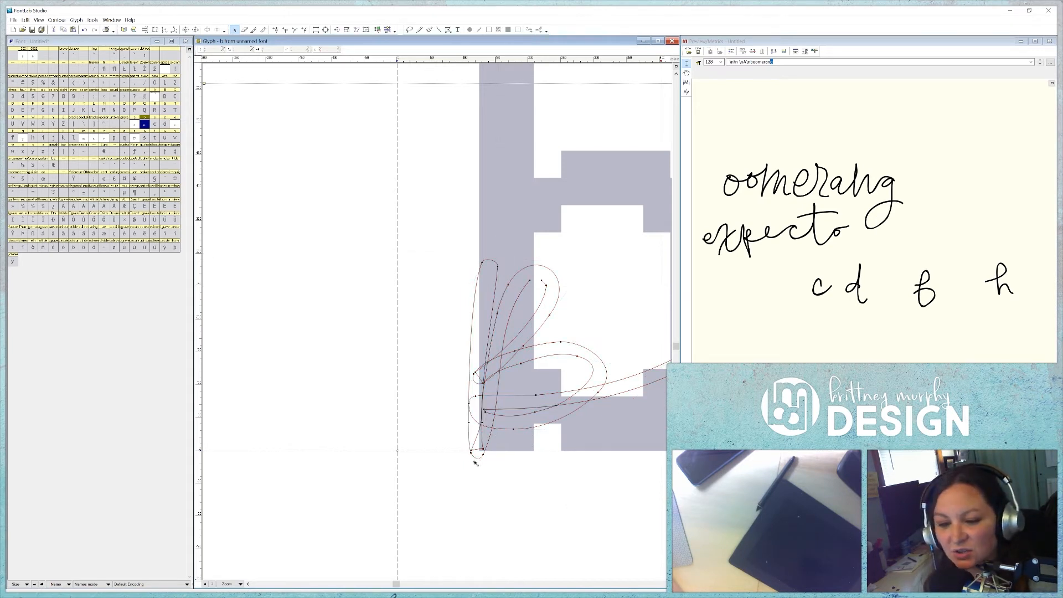
- Select the nodes of the b's stem and shift the stem left, away from the bowl
click(471, 453)
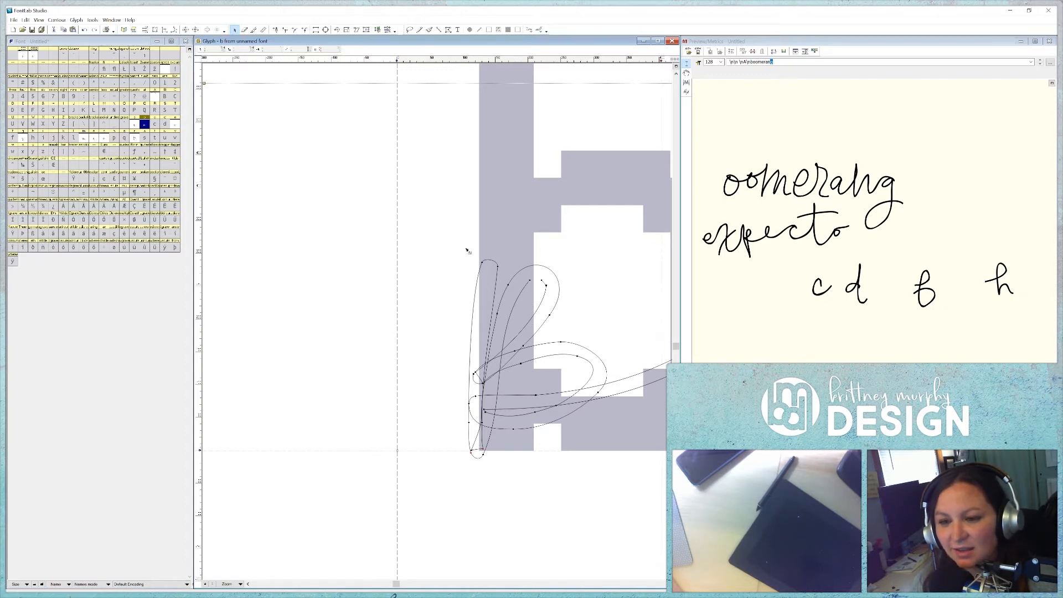
drag(466, 248, 506, 281)
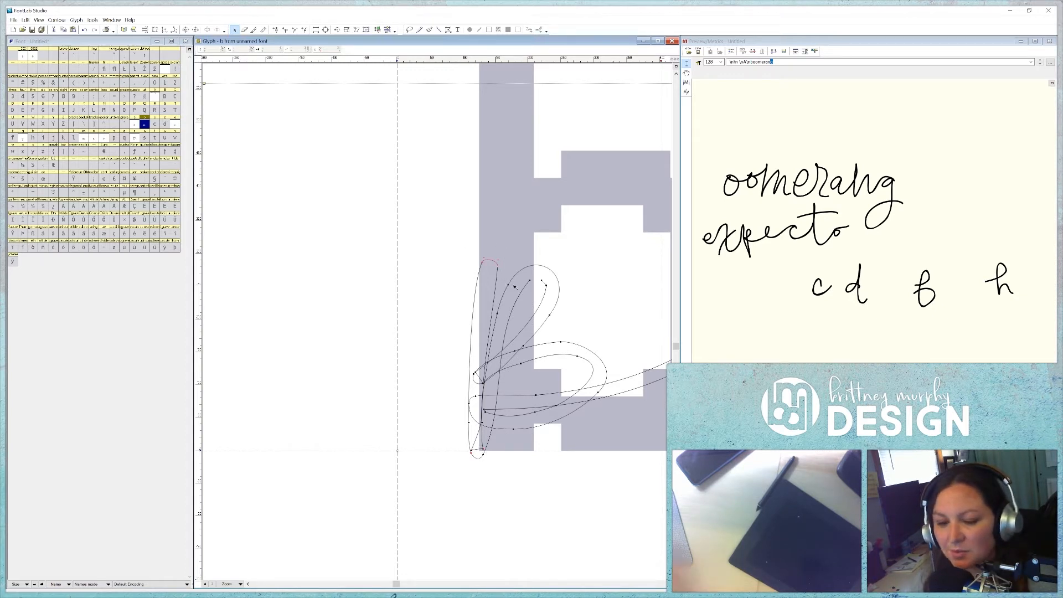
click(470, 423)
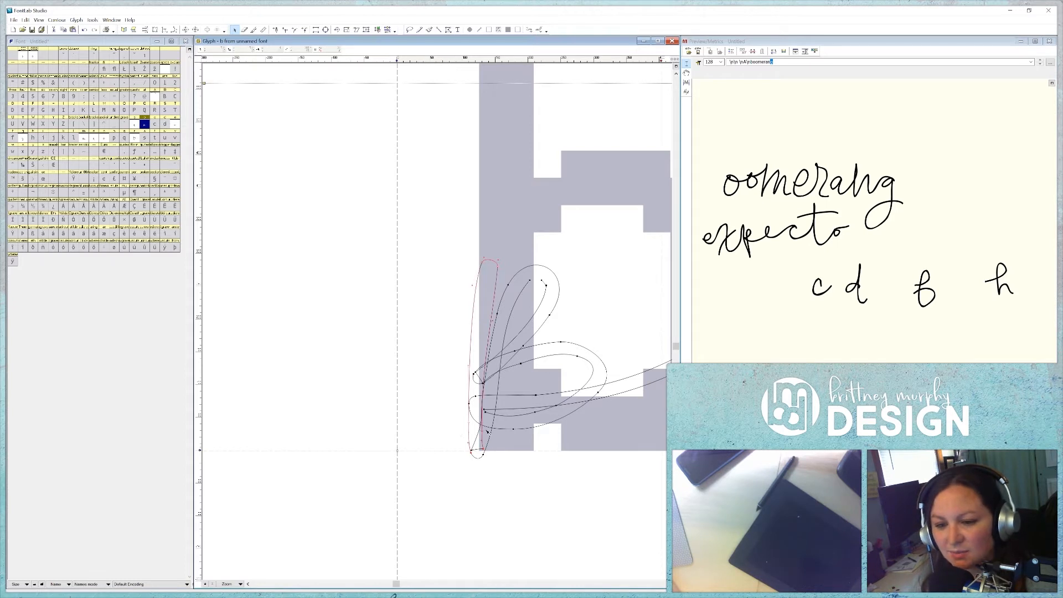
drag(488, 431, 500, 471)
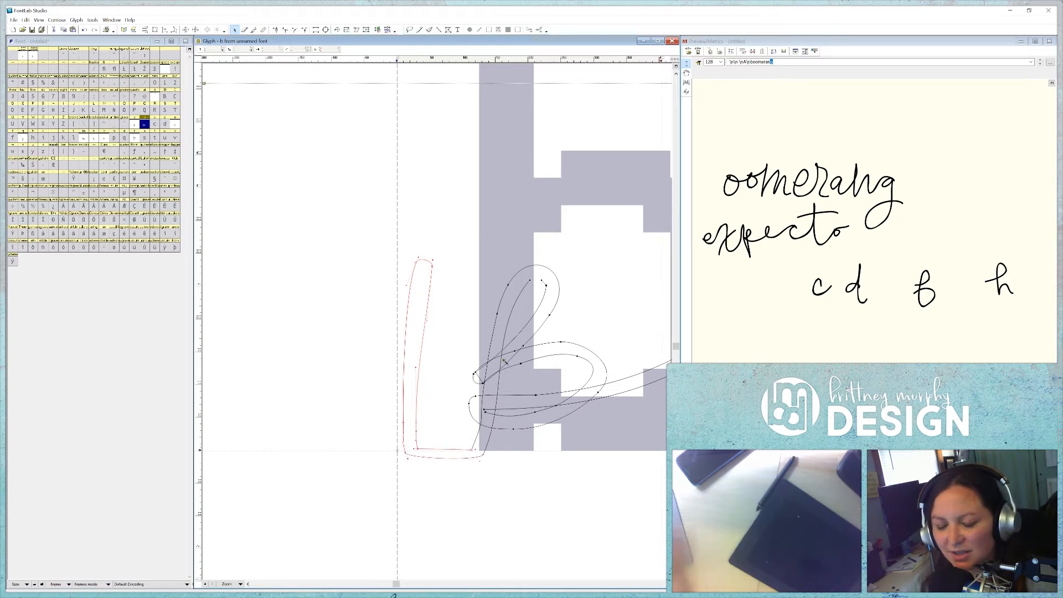
key(shift+Left)
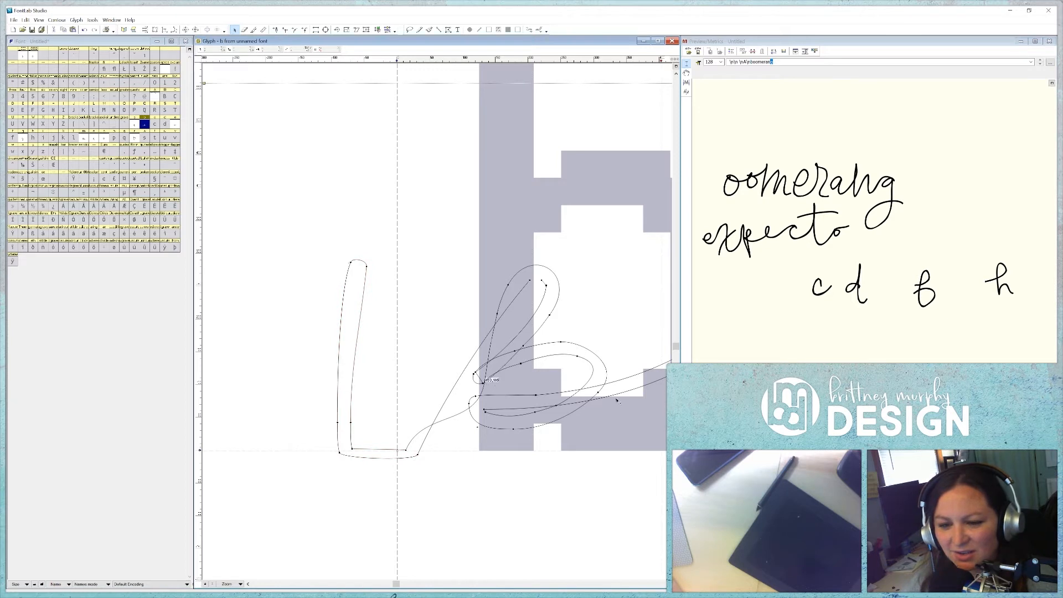
- Delete the surplus nodes on the stroke joining the b's stem to its upper loop
drag(486, 383, 419, 381)
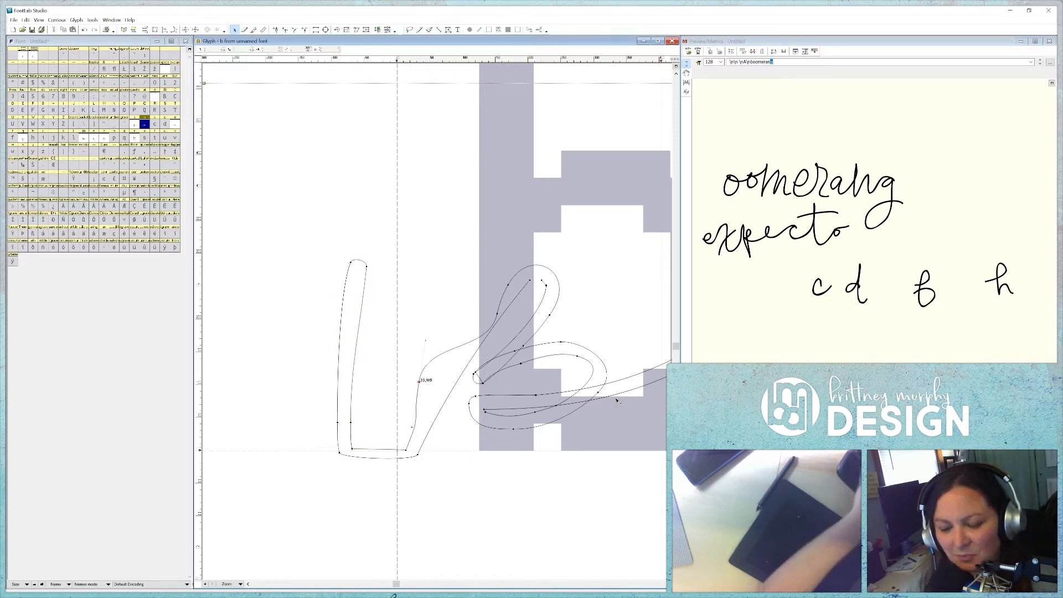
key(Delete)
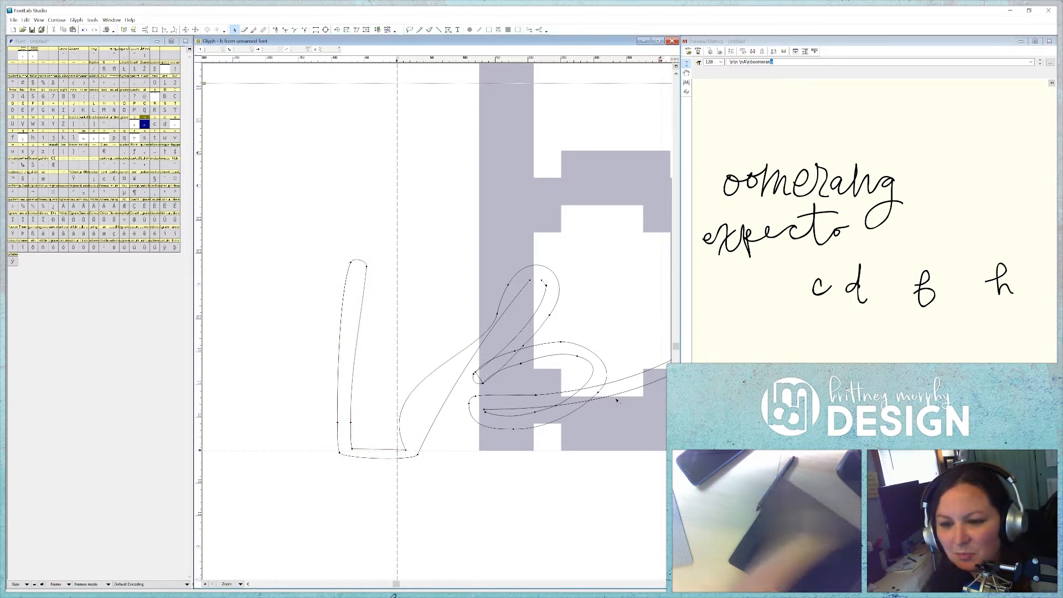
click(253, 29)
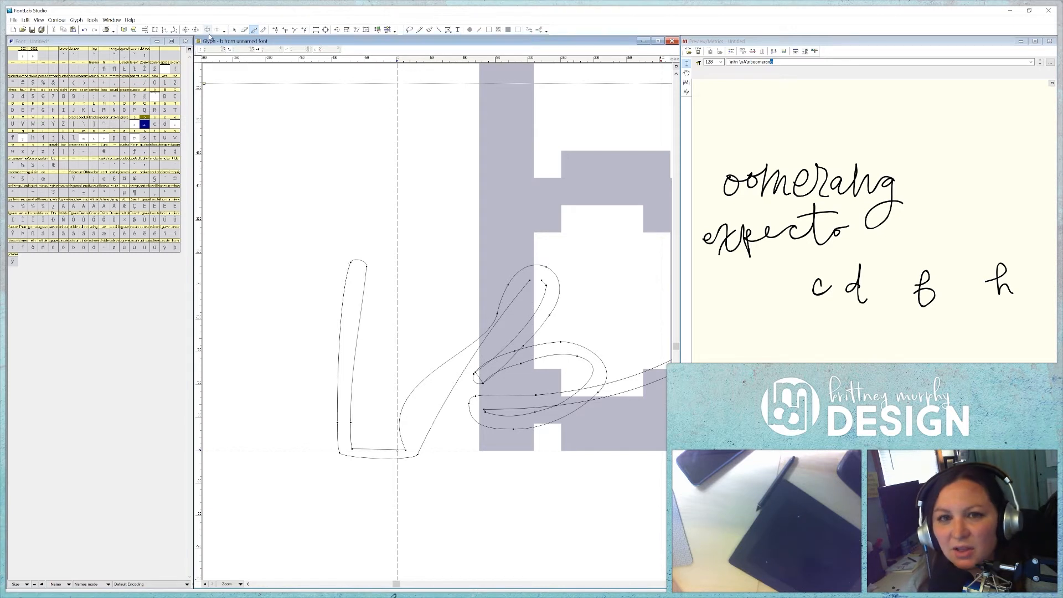
click(235, 29)
mouse_move(466, 267)
mouse_down()
mouse_move(547, 332)
mouse_move(521, 328)
mouse_up()
key(Delete)
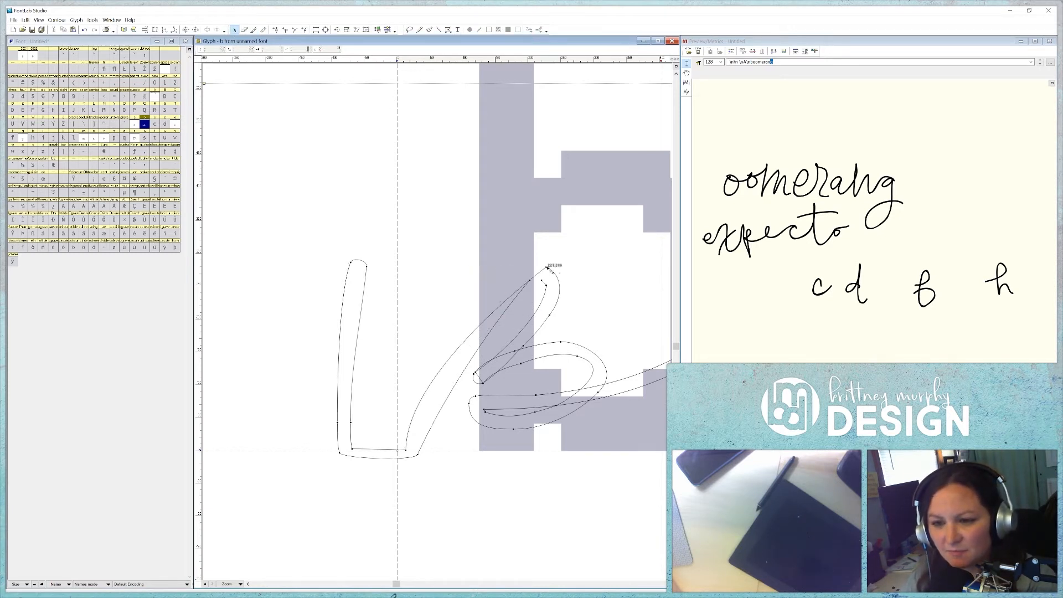
- Try repositioning the node at the top of the b's upper loop and undo the latest node edits
drag(546, 266, 491, 247)
key(ctrl+z)
key(ctrl+z)
key(ctrl+z)
key(ctrl+z)
scroll(478, 429, up, 2)
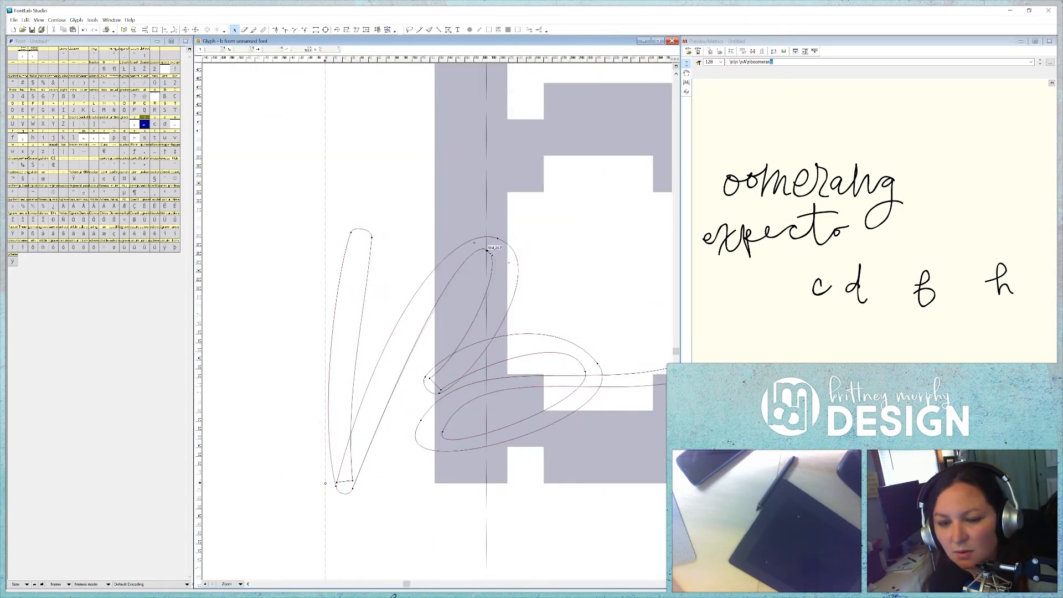
- Spread the nodes at the bottom and top of the b's stem to make the stem thicker
drag(342, 482, 327, 483)
drag(370, 255, 380, 220)
mouse_move(449, 434)
mouse_down()
mouse_move(458, 431)
mouse_move(448, 434)
mouse_up()
scroll(436, 321, right, 3)
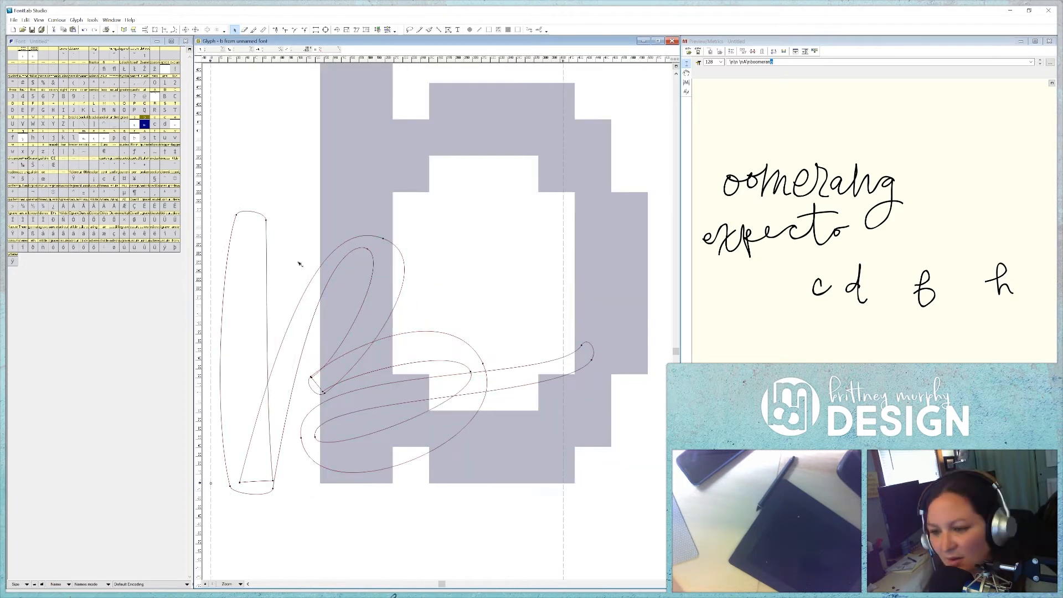
- Extend the b's stem below the baseline, and reposition the exit tail's end beside the right sidebearing line
drag(366, 345, 373, 345)
drag(589, 353, 553, 346)
scroll(482, 383, down, 2)
key(ctrl+a)
click(356, 30)
drag(424, 370, 427, 413)
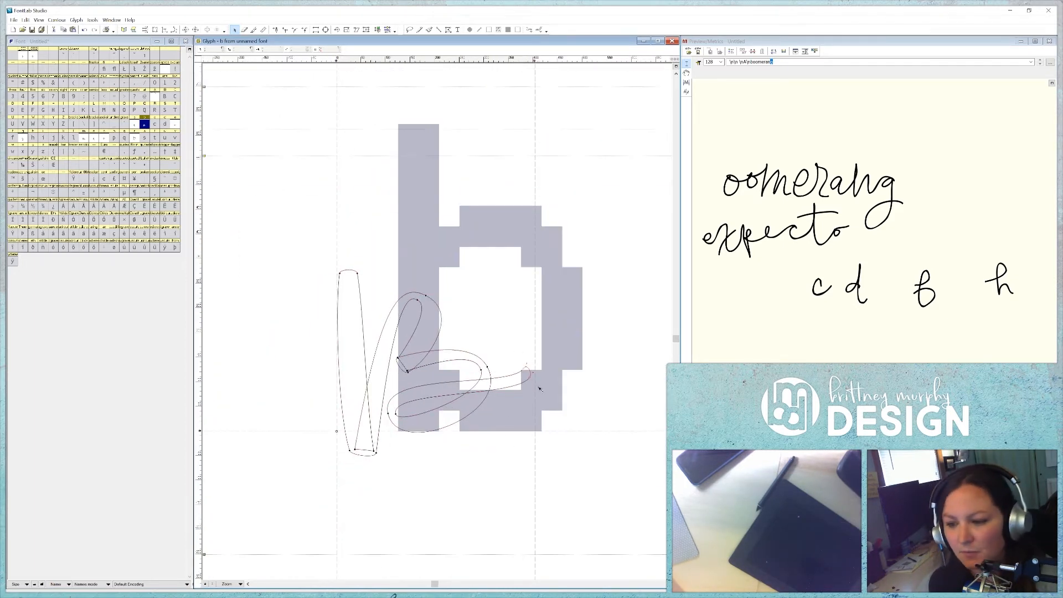
key(shift+Up)
key(shift+Right)
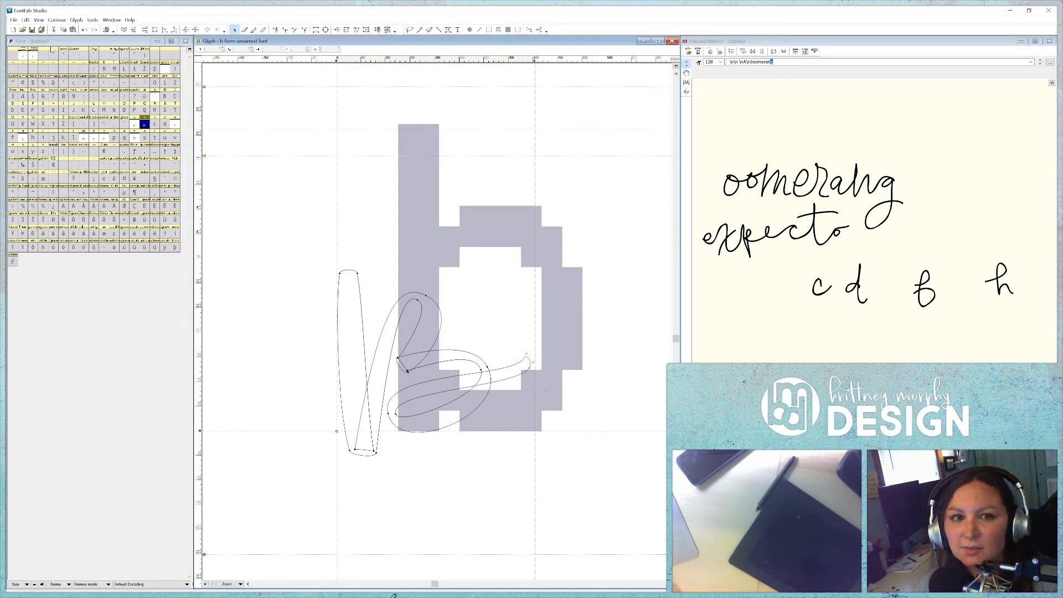
- Mark the second glyph in the font's first row with the magenta colour
click(35, 55)
right_click(34, 56)
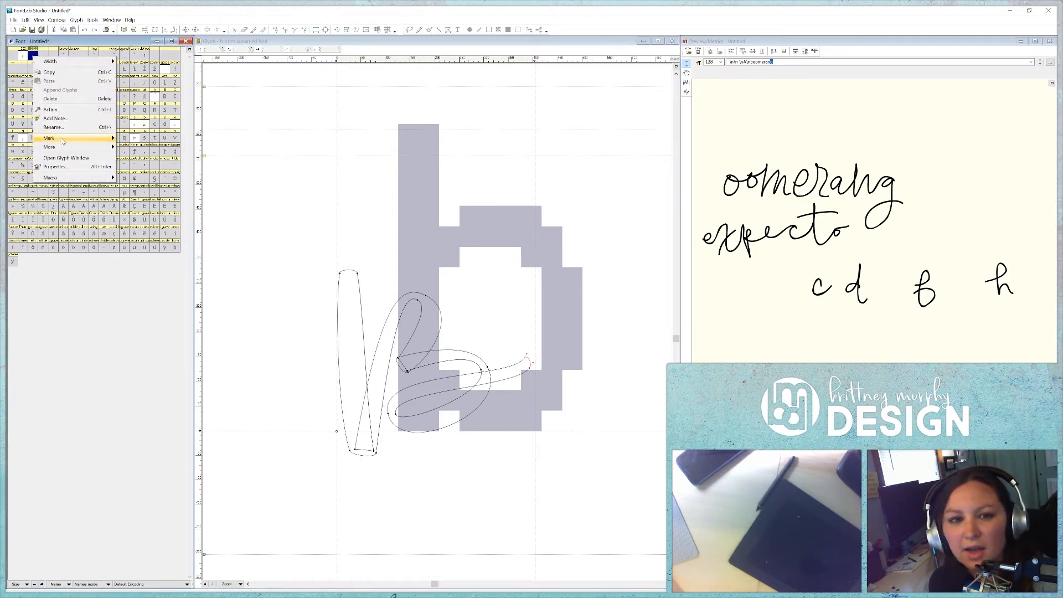
mouse_move(62, 142)
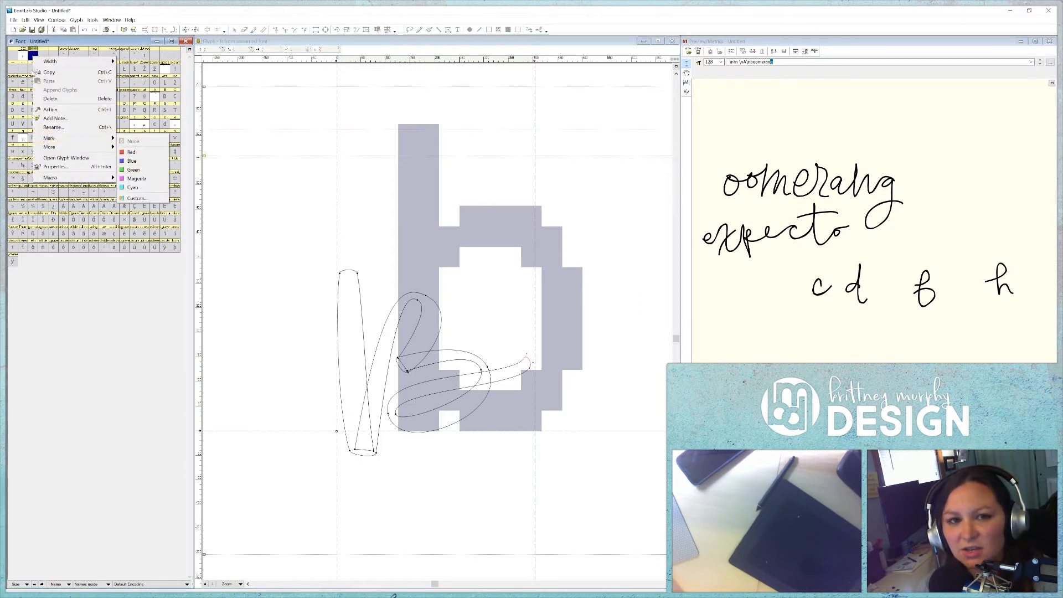
click(136, 179)
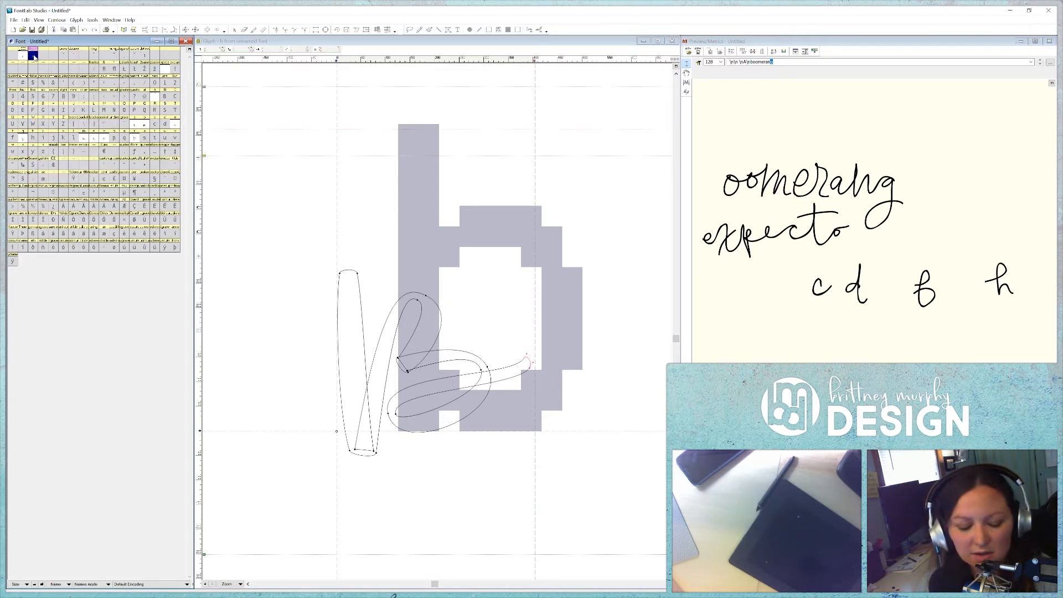
- Paste the u-shaped reference stroke into the b glyph and move the b outline right and up until its stem rests on the baseline
click(499, 269)
key(ctrl+v)
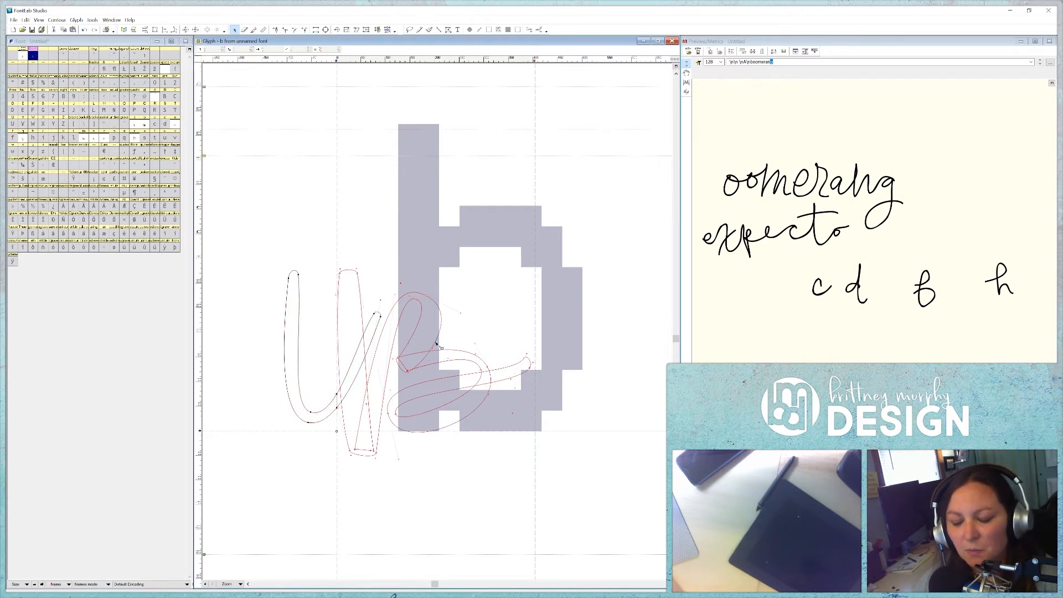
key(shift+Right)
key(shift+Right)
key(shift+Up)
key(shift+Up)
key(shift+Right)
key(shift+Right)
key(shift+Right)
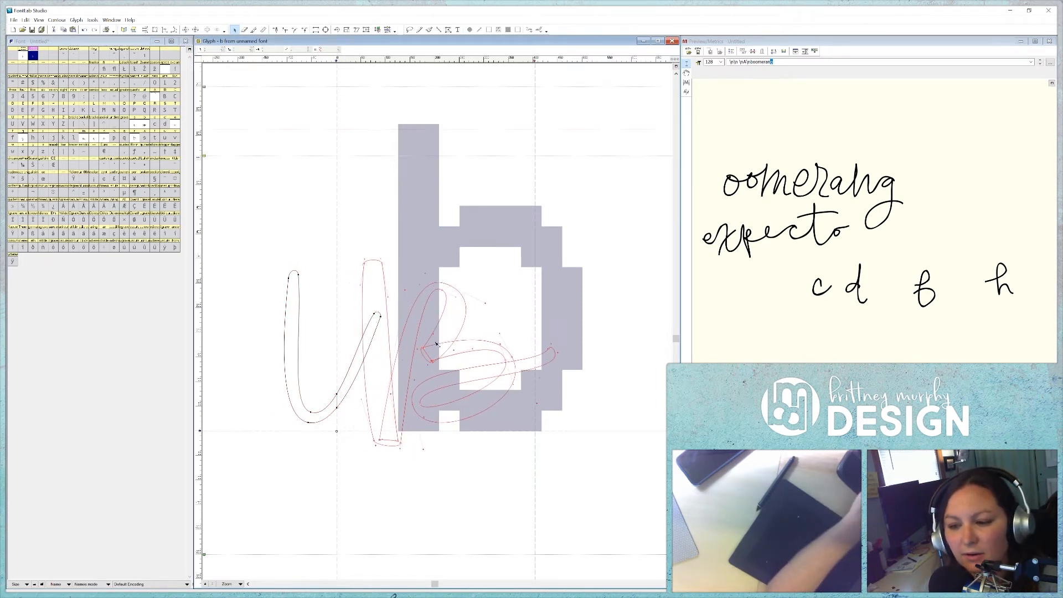
key(shift+Right)
key(shift+Up)
key(shift+Up)
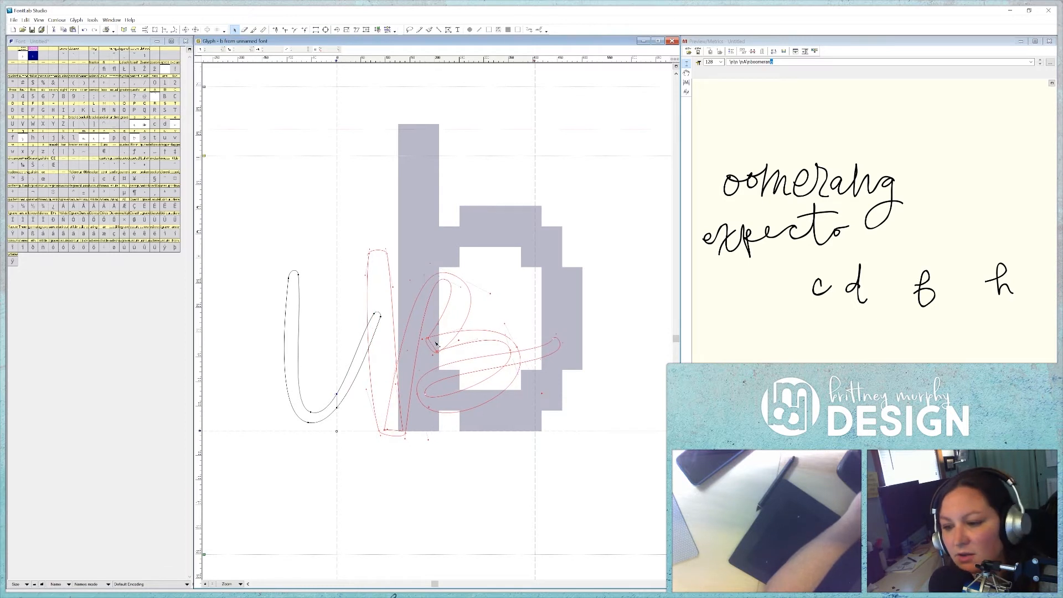
key(shift+Right)
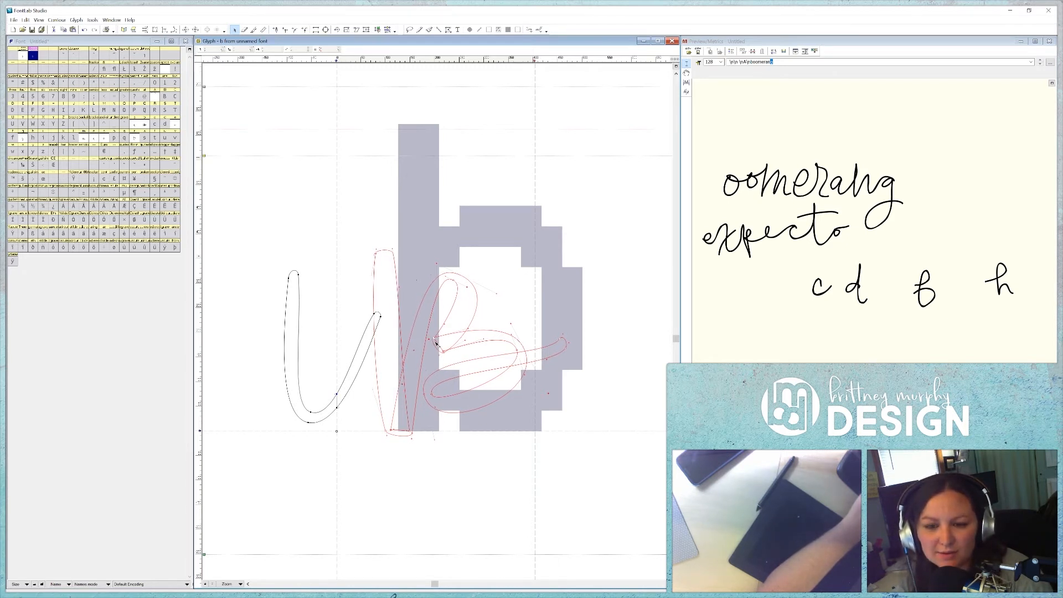
key(shift+Left)
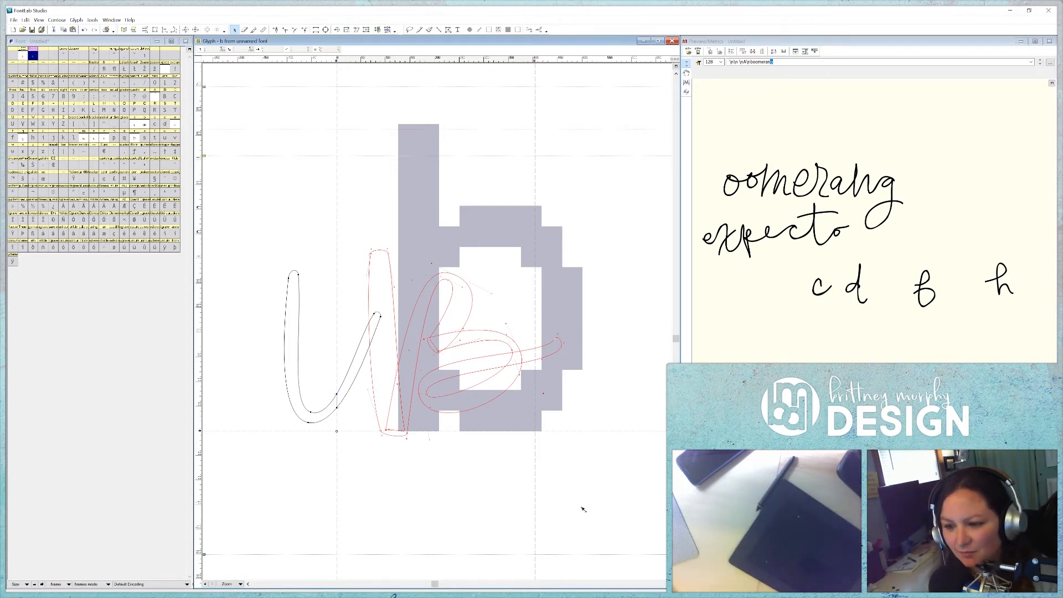
- Split the reference u's exit tail off at the left sidebearing line and move the piece over to the b's right sidebearing
click(495, 490)
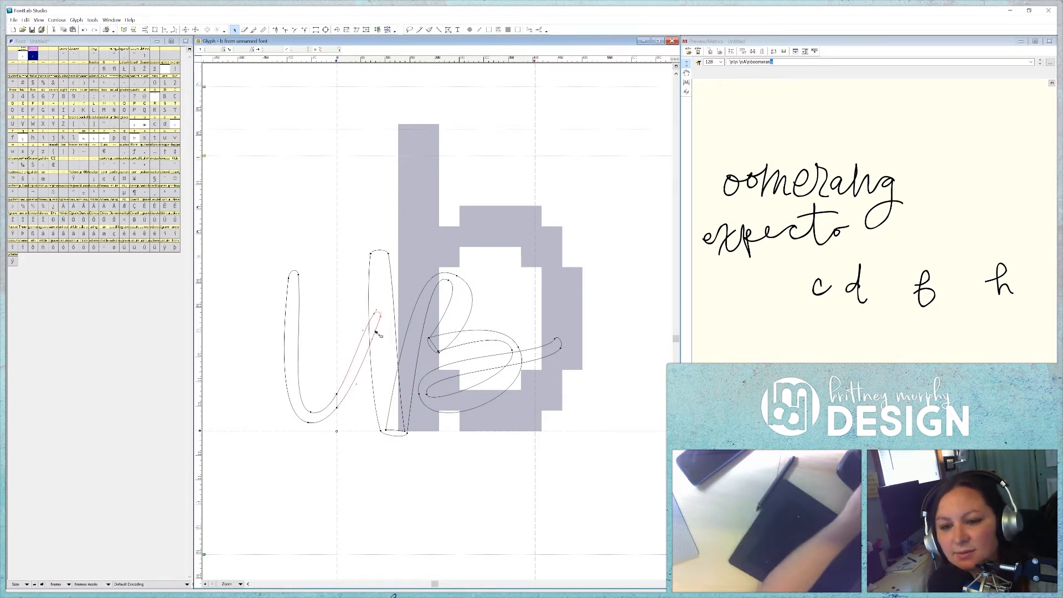
key(ctrl+Right)
key(ctrl+Right)
key(ctrl+Right)
key(ctrl+Right)
key(ctrl+Left)
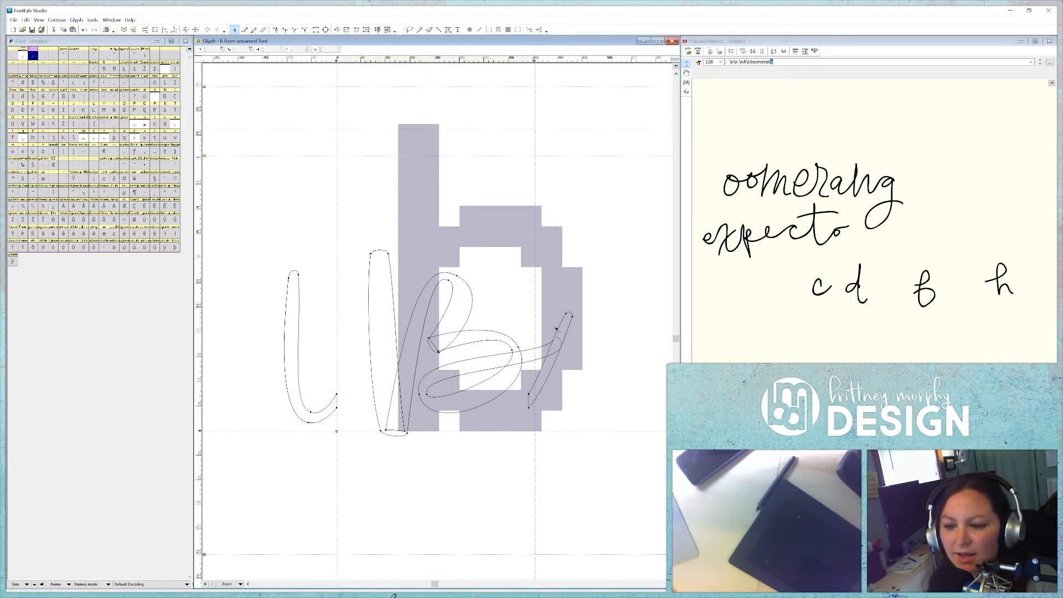
- Move the end nodes of the b's exit tail up and right onto the tip of the reference tail piece
key(shift+Up)
key(shift+Up)
key(shift+Up)
key(shift+Up)
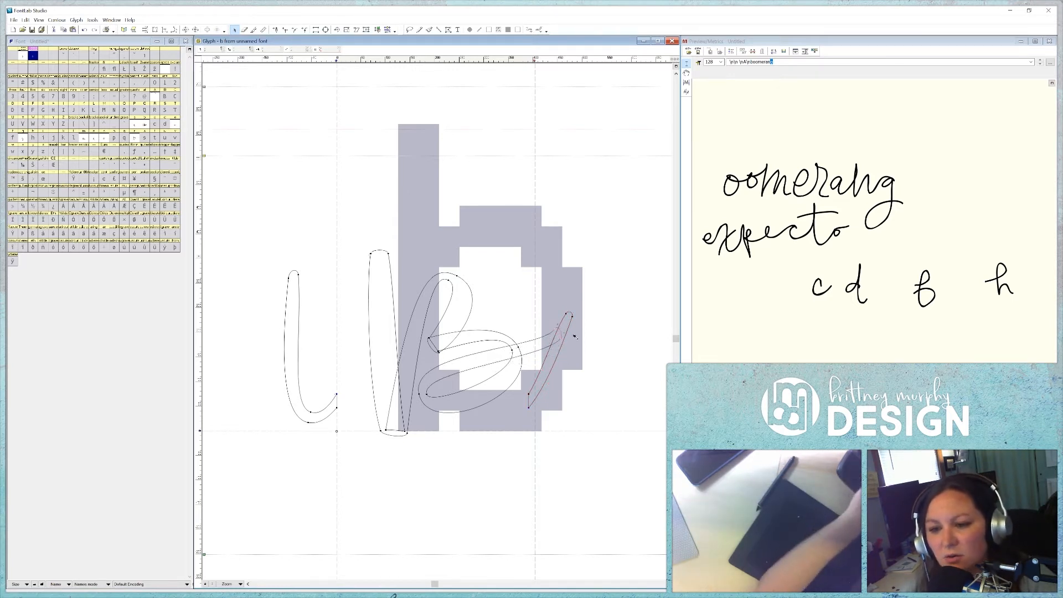
key(shift+Right)
key(shift+Right)
key(shift+Up)
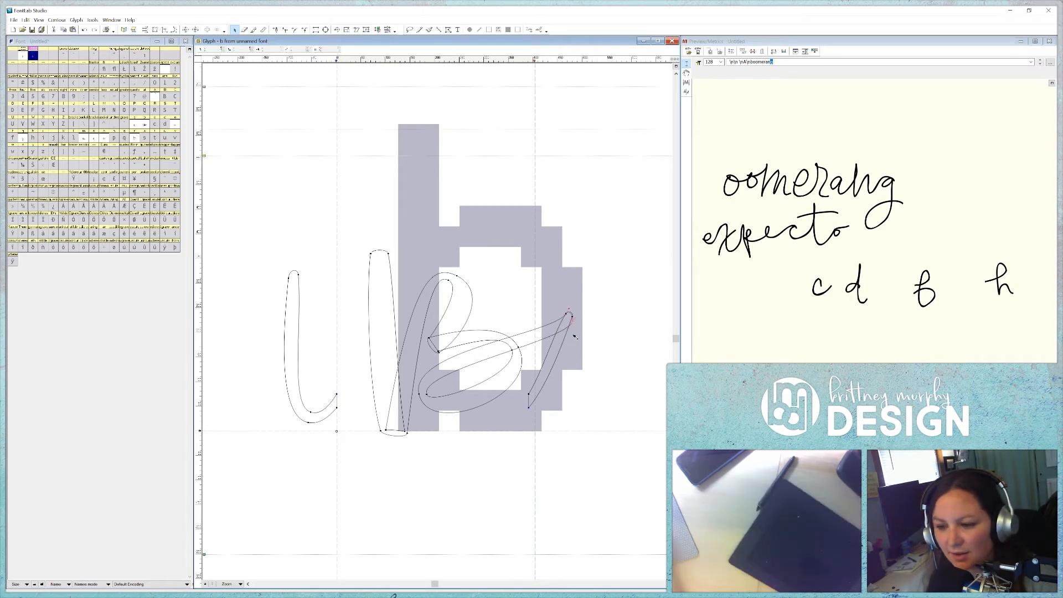
- Fit the tip of the b's exit tail to the reference piece and bend both tail edges downward into a smooth upward curve
scroll(564, 346, up, 5)
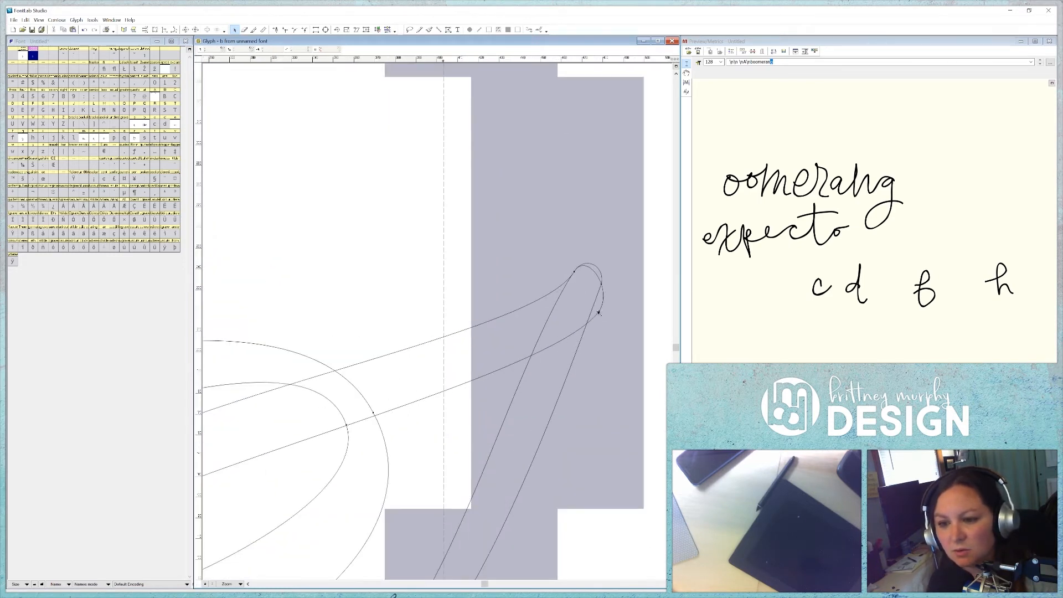
drag(601, 312, 607, 273)
scroll(603, 363, down, 4)
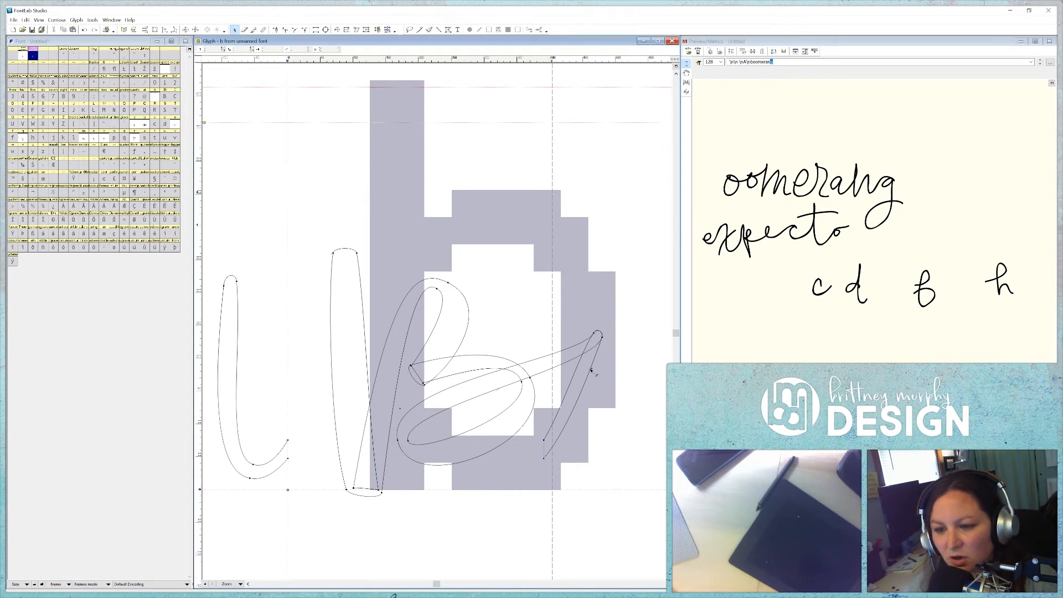
drag(592, 370, 581, 404)
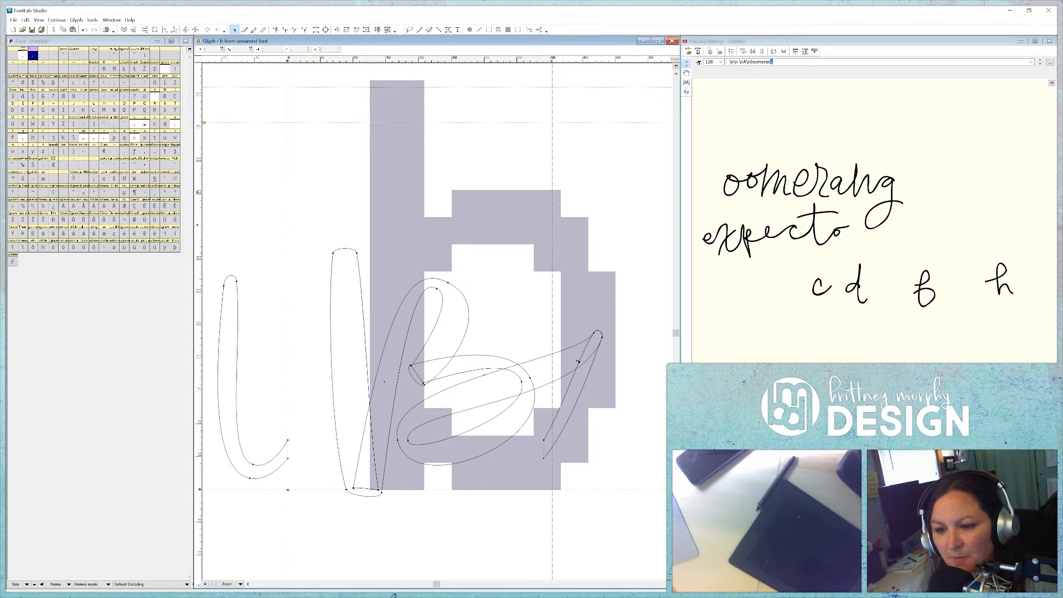
drag(578, 363, 571, 402)
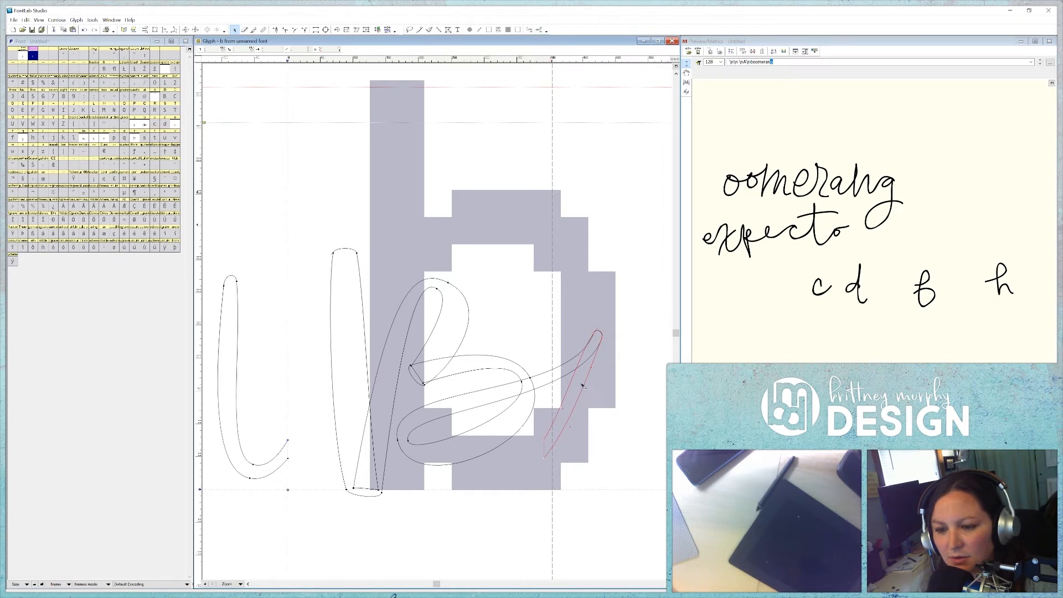
scroll(583, 362, up, 4)
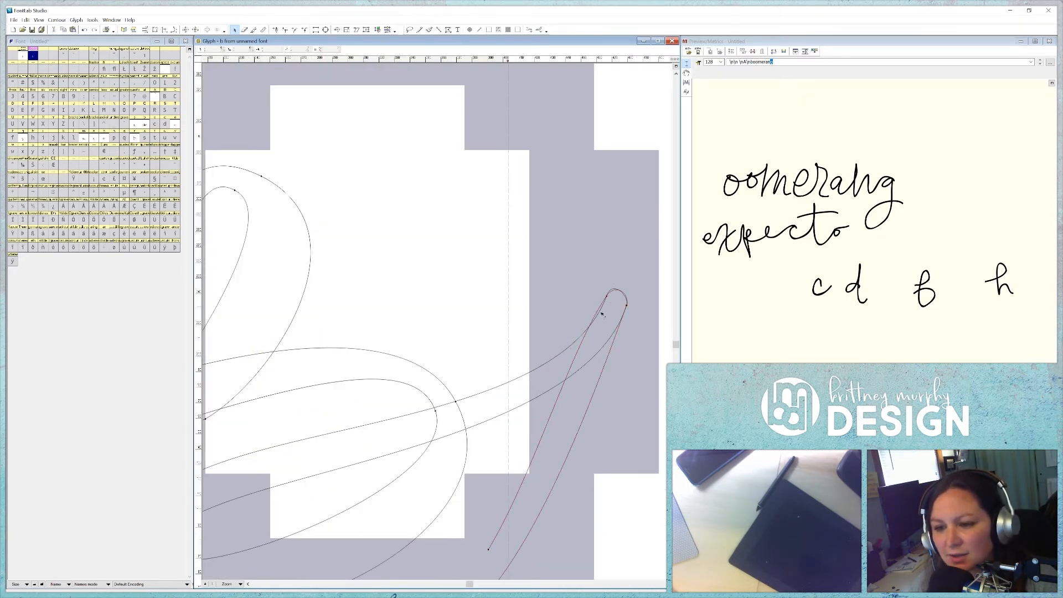
click(604, 313)
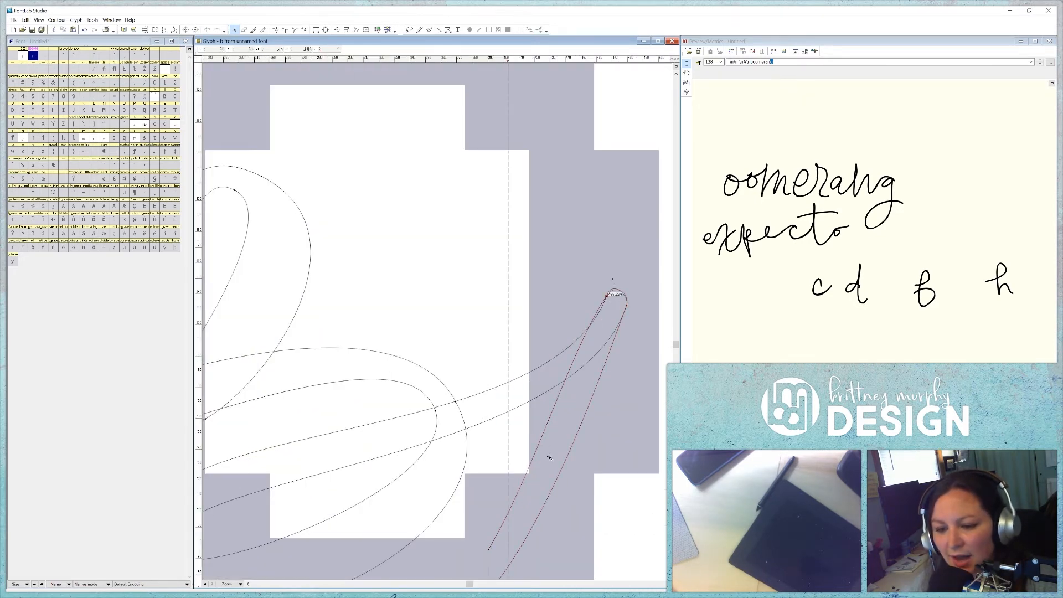
drag(549, 457, 535, 463)
- Move the right sidebearing line to the cut end of the reference tail piece and delete that piece
scroll(534, 455, down, 3)
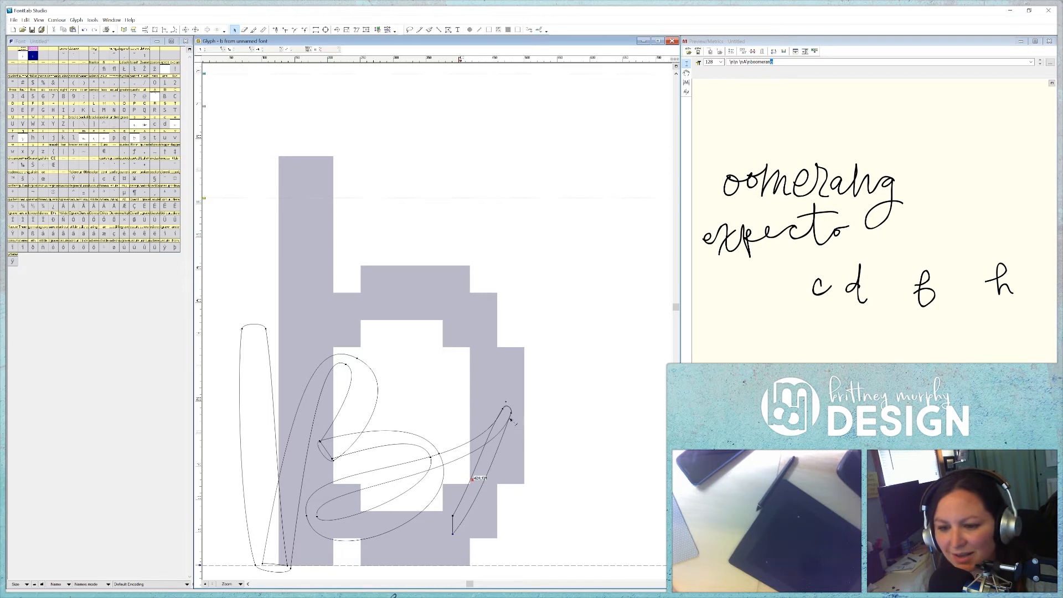
scroll(510, 420, up, 3)
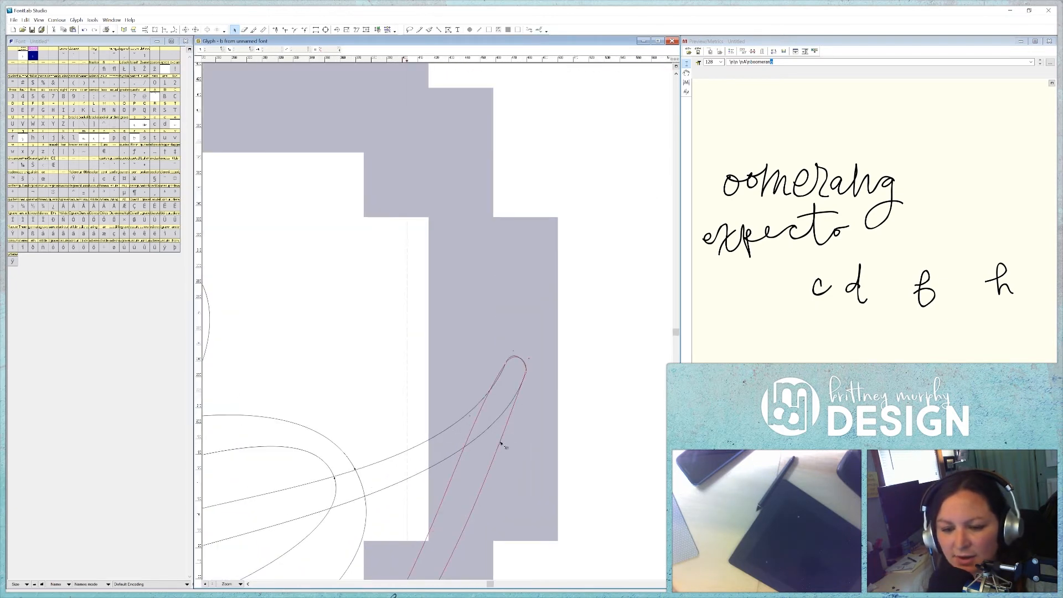
scroll(502, 445, down, 2)
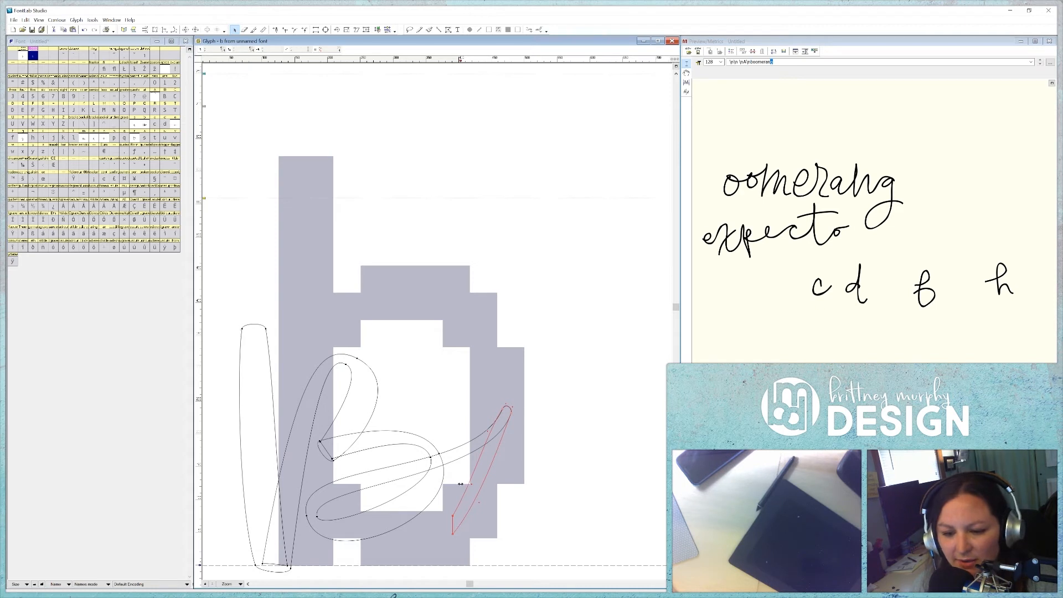
drag(461, 484, 453, 488)
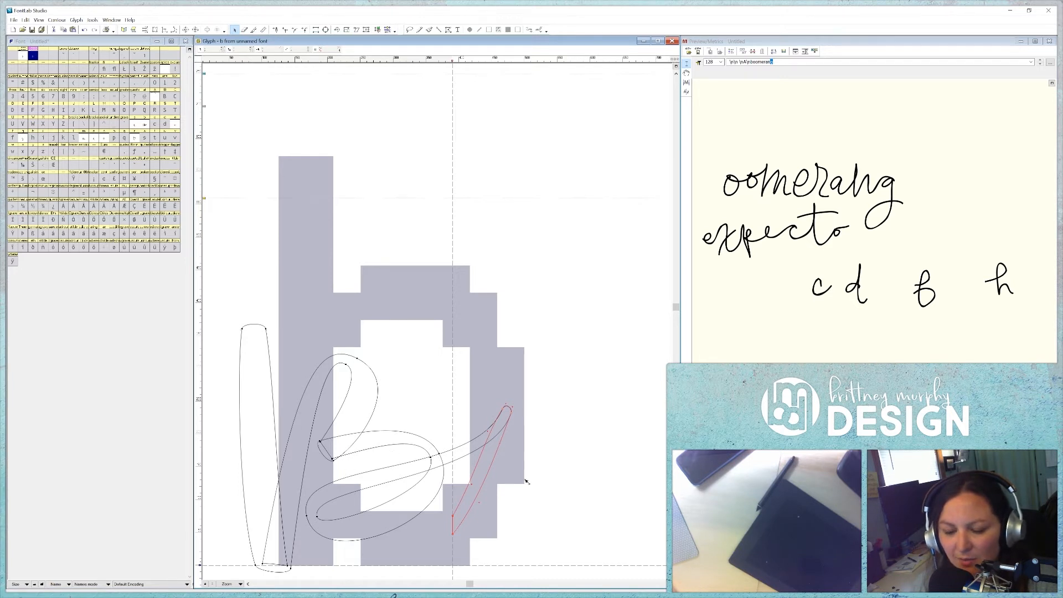
click(508, 475)
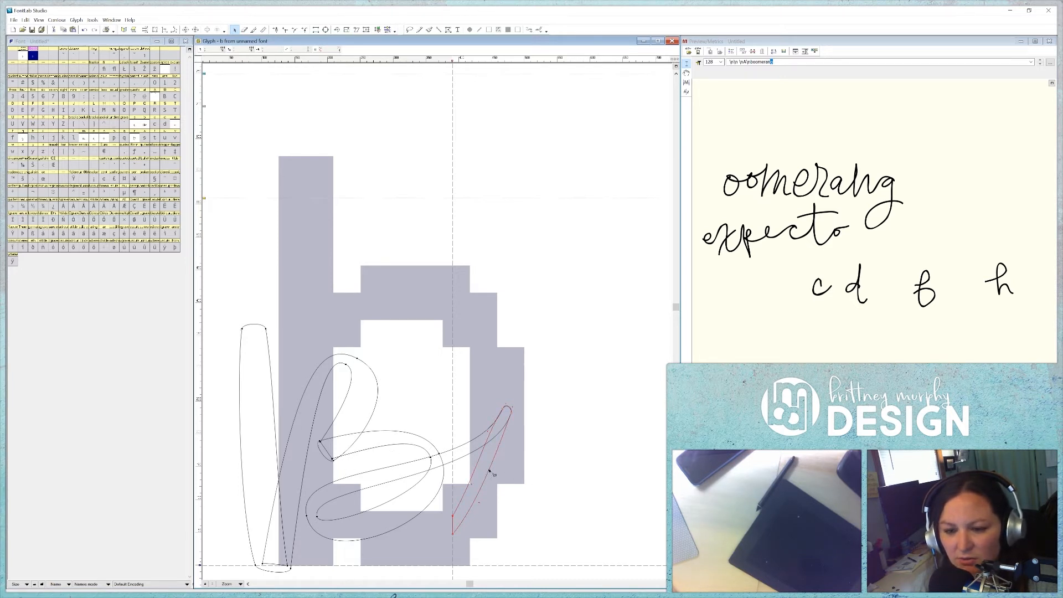
key(Delete)
- Insert a b in front of "oomerang" in the preview text
scroll(489, 471, down, 3)
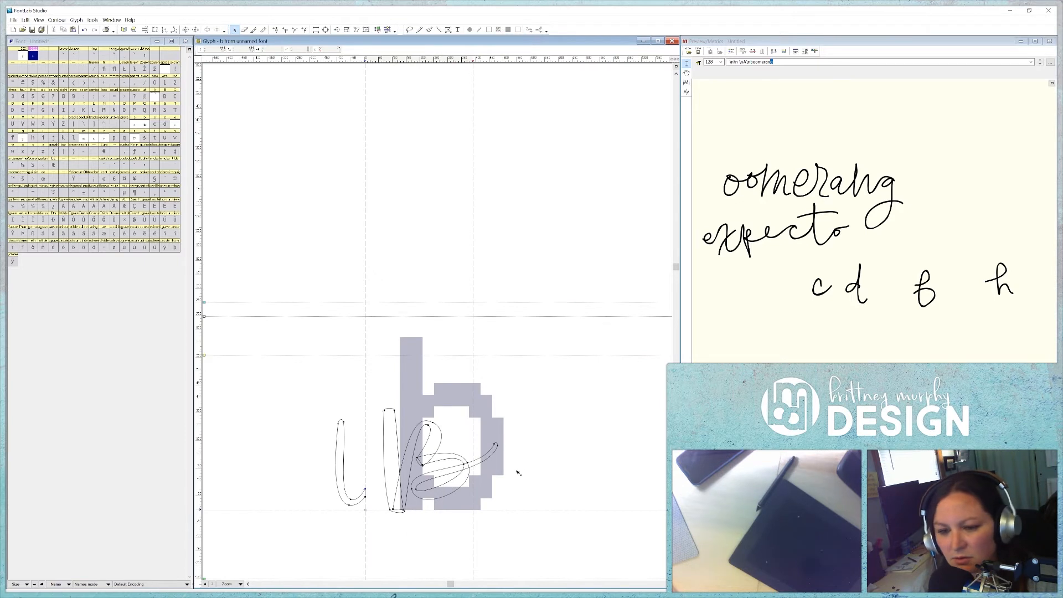
click(753, 61)
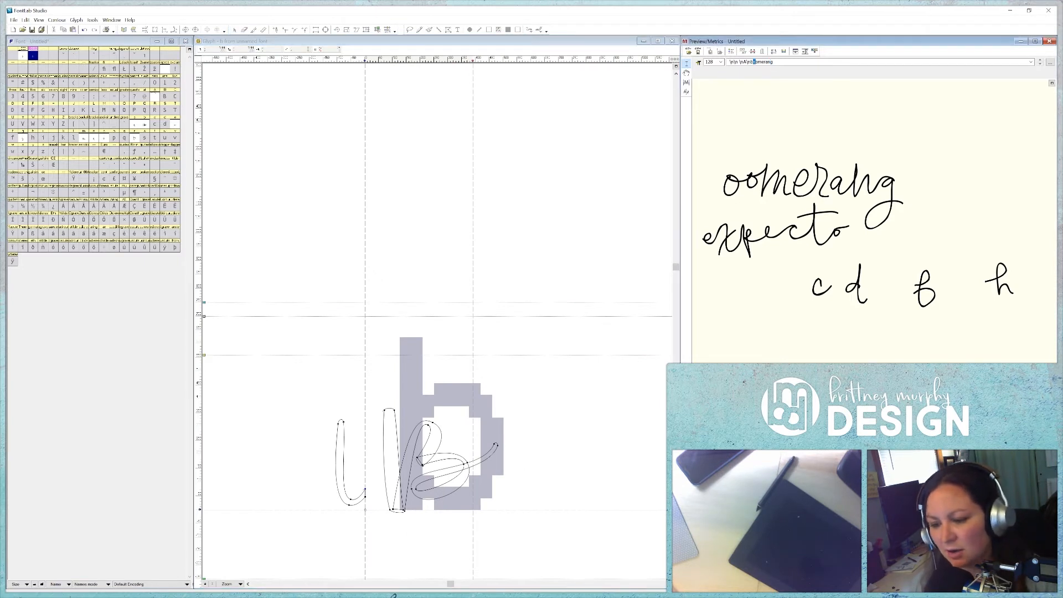
text(b)
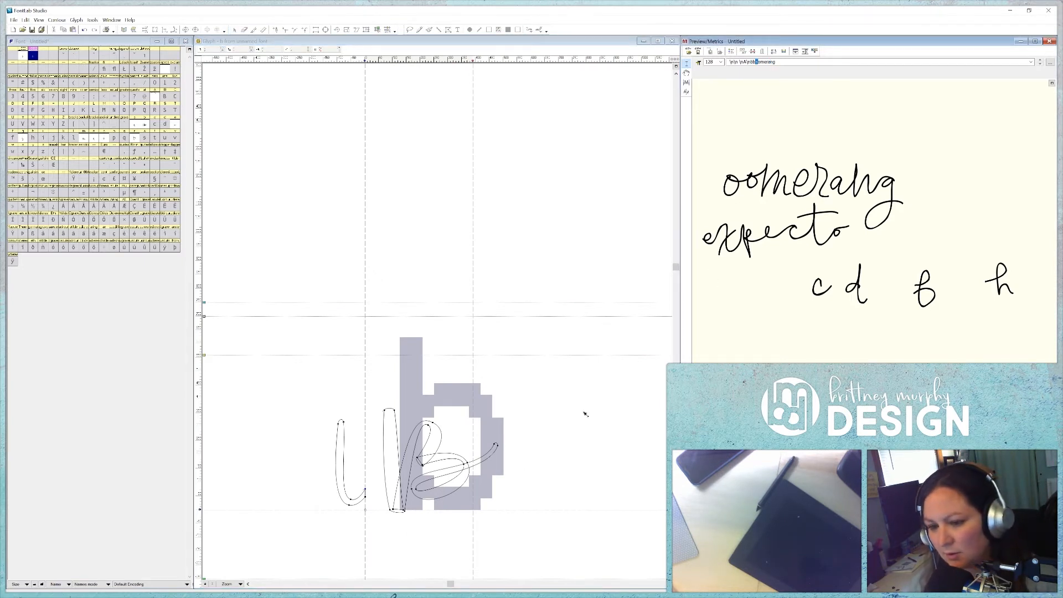
- Try deleting the remaining reference u stroke beside the b and undo the deletion
click(352, 458)
key(Delete)
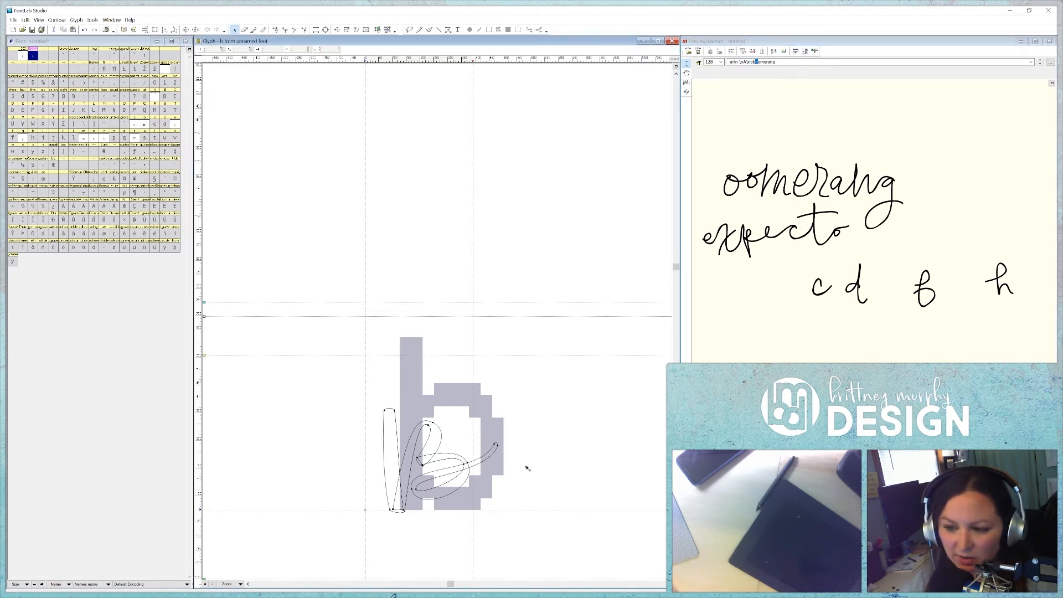
key(ctrl+z)
scroll(526, 468, up, 1)
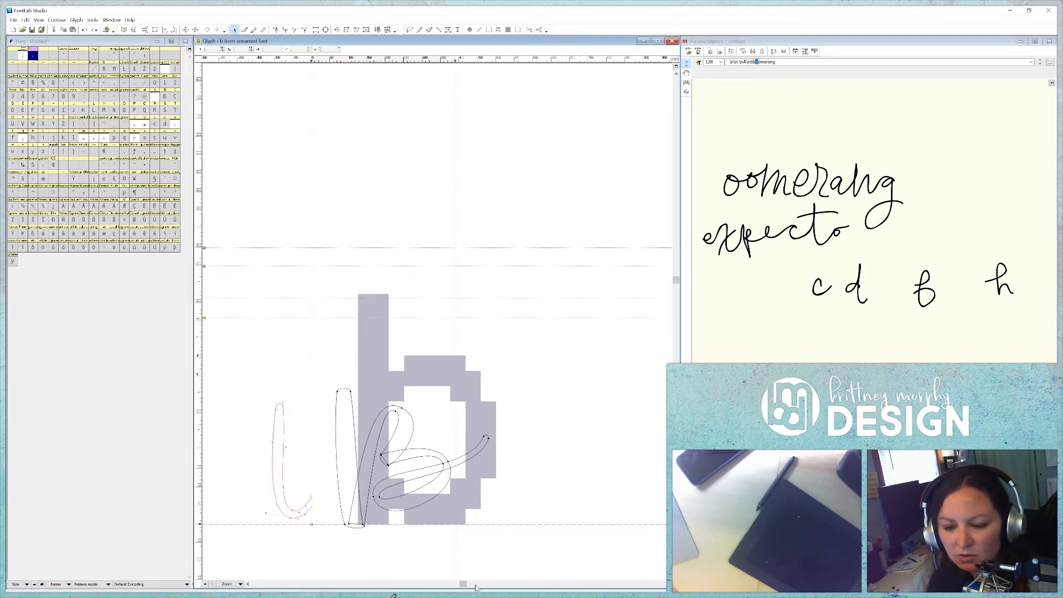
drag(465, 584, 446, 584)
scroll(360, 494, up, 1)
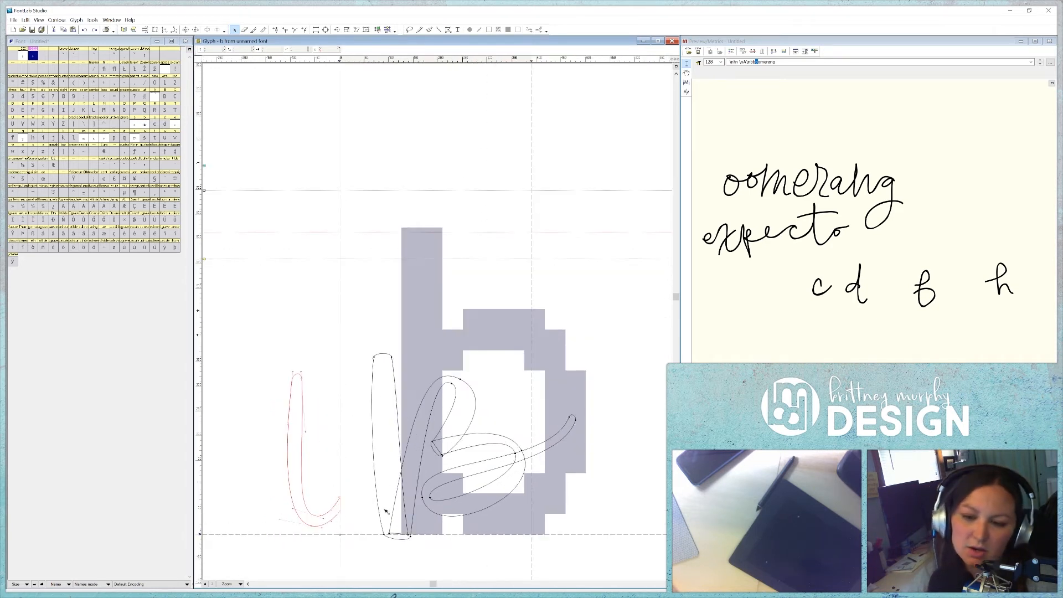
scroll(386, 511, down, 2)
click(617, 433)
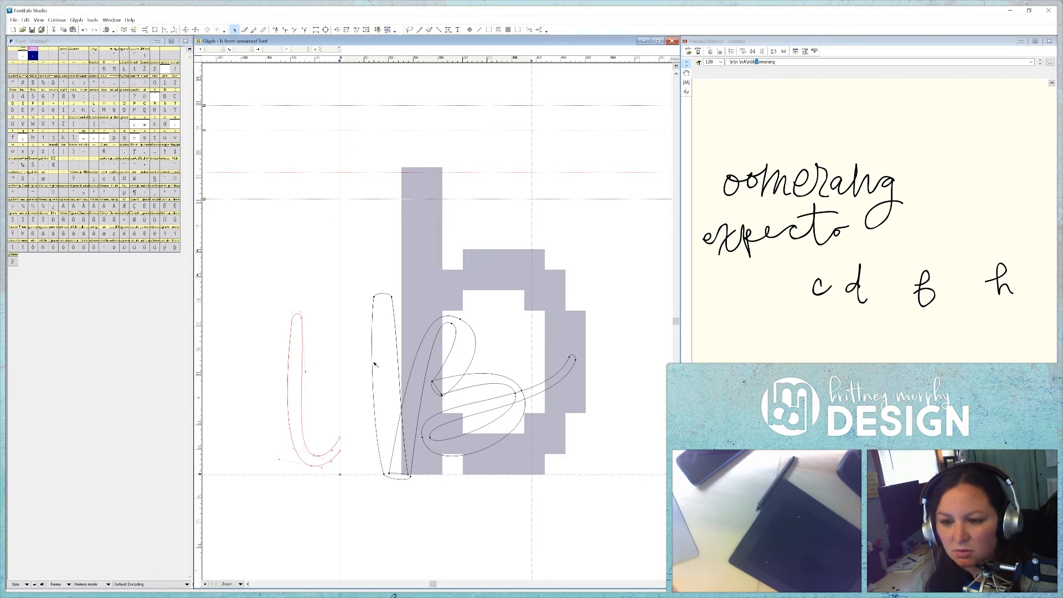
drag(528, 358, 548, 456)
drag(376, 377, 369, 386)
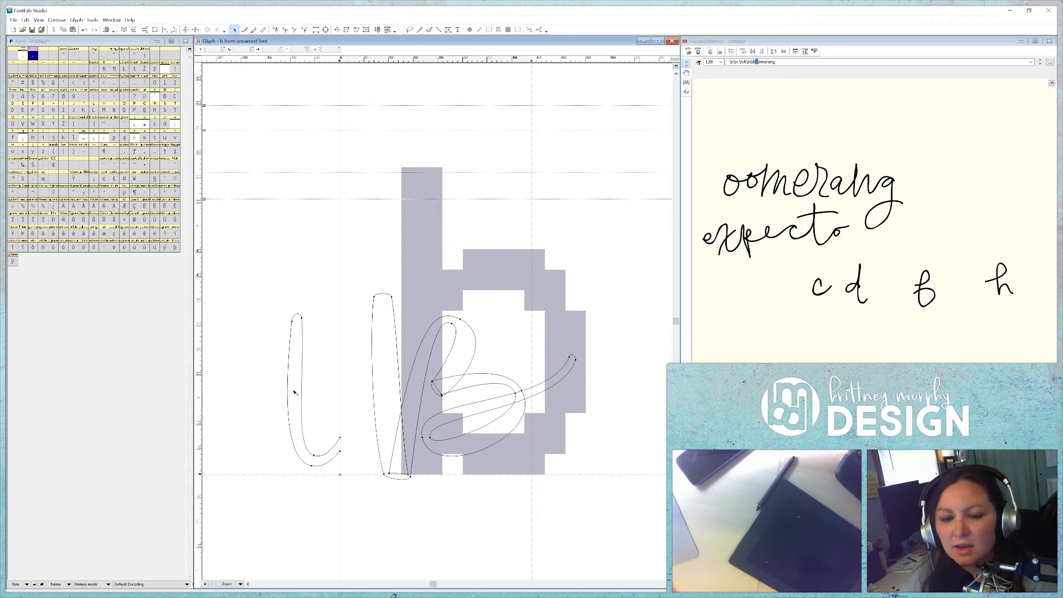
- Restore the reference u's full exit tail and shift the u left so the tail's tip meets the b's stem
click(26, 58)
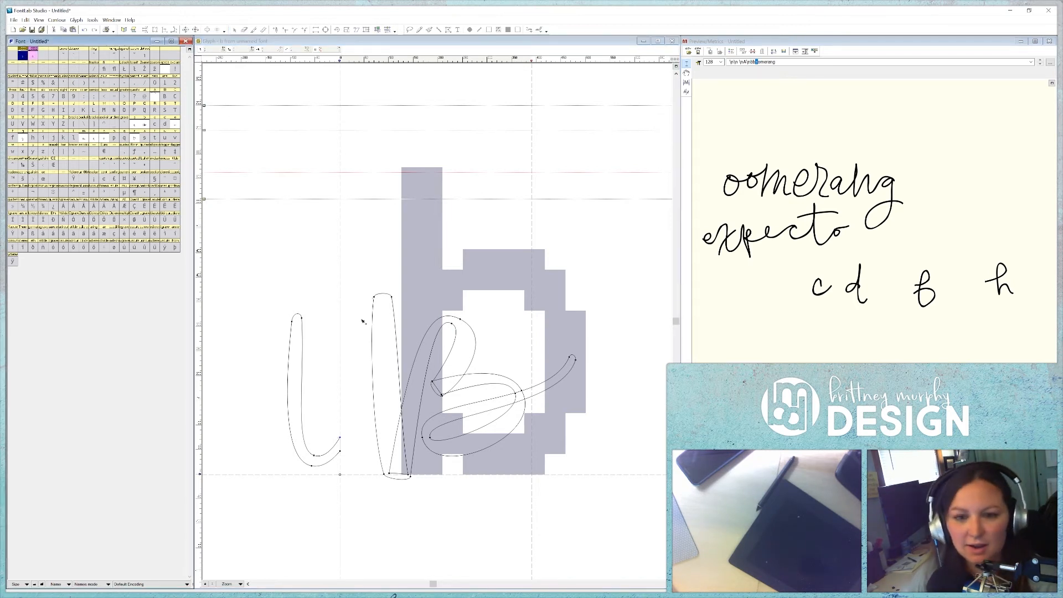
click(320, 344)
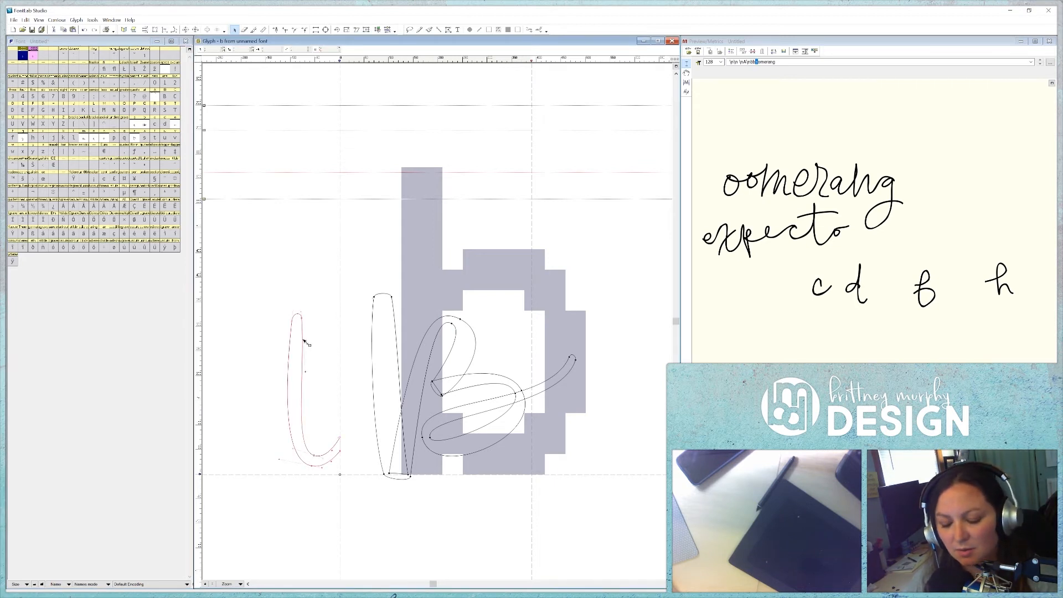
key(ctrl+z)
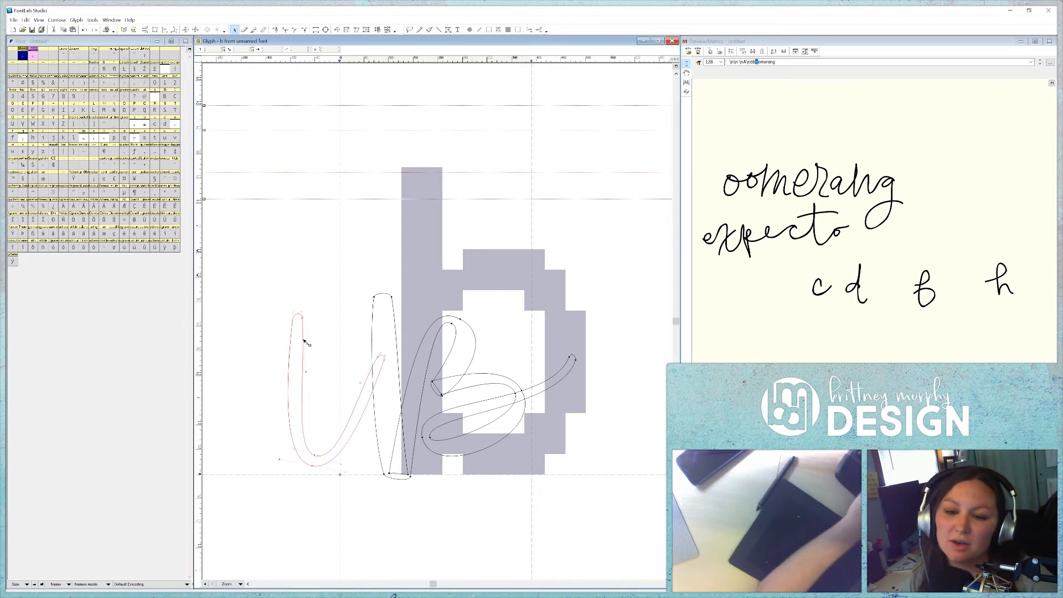
key(ctrl+z)
key(ctrl+z)
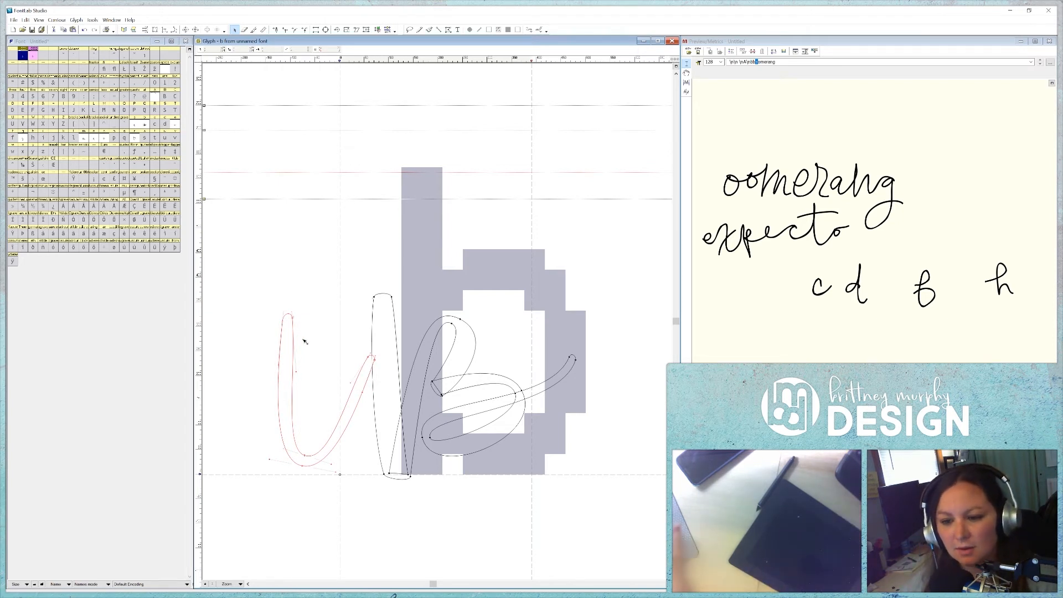
- Select the b outline and nudge it left so its stem overlaps the reference u's exit tail
click(396, 331)
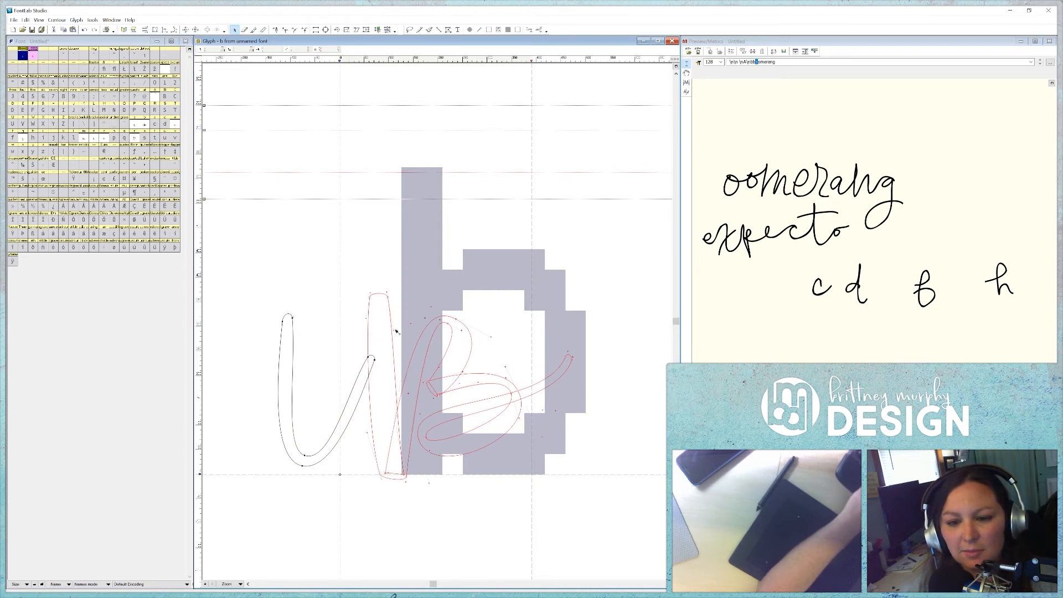
key(shift+Left)
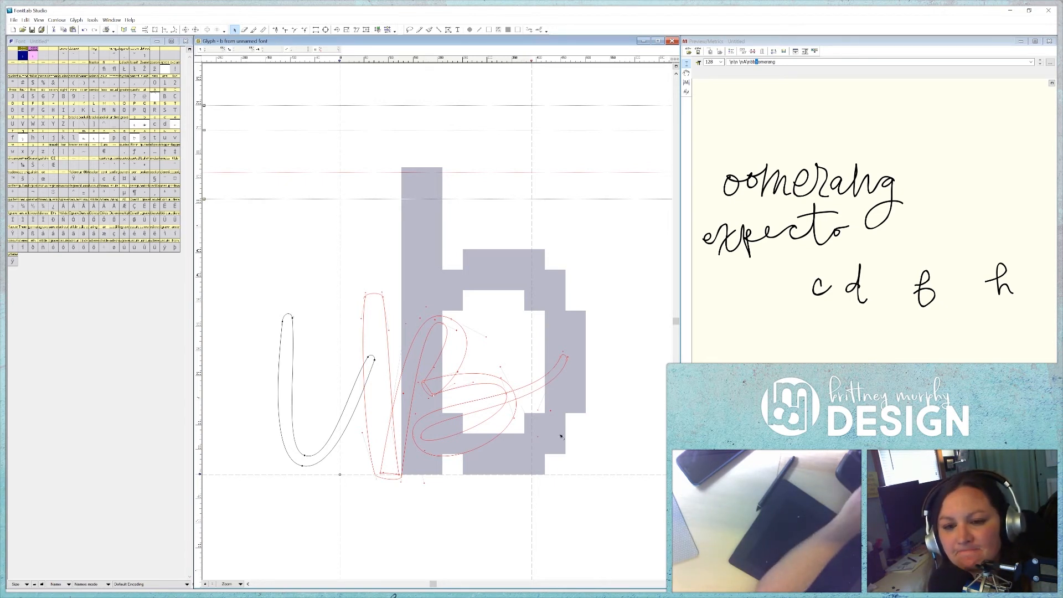
key(Left)
key(Left)
key(Left)
key(Left)
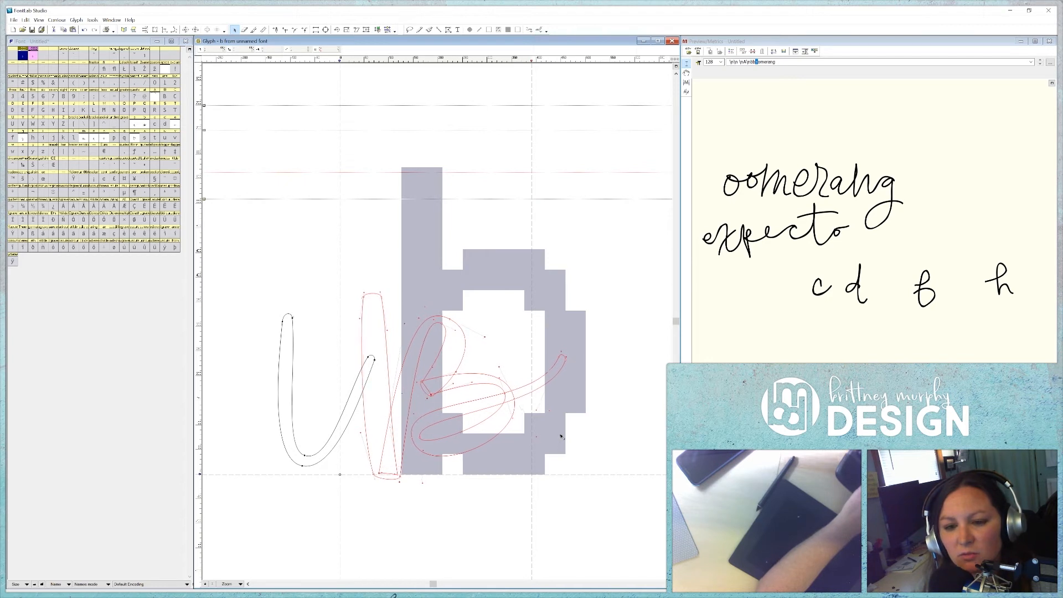
- Nudge the reference u slightly left so its exit tail tip sits inside the b's stem
click(372, 364)
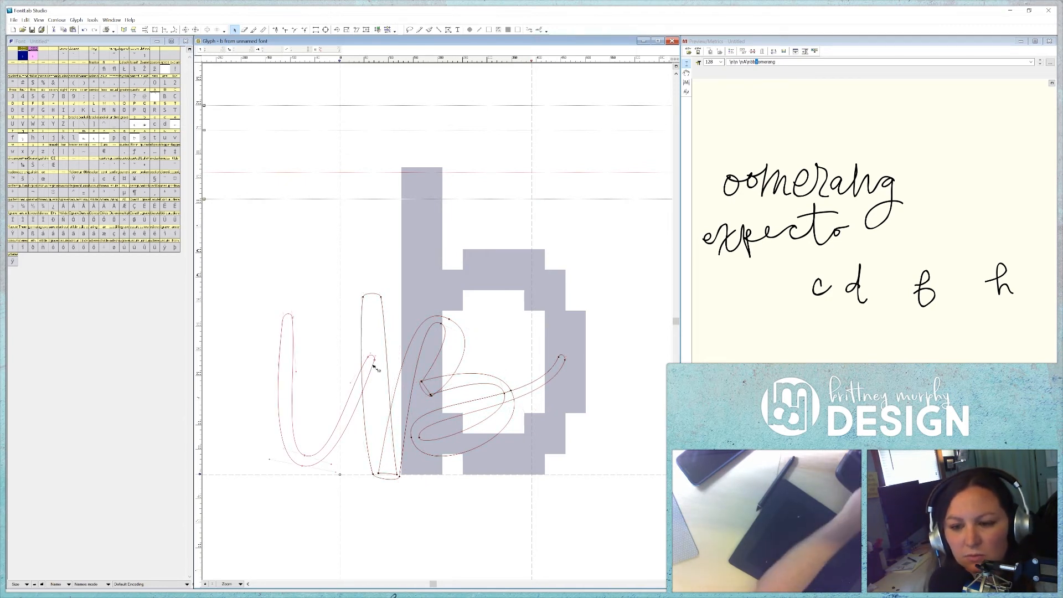
key(Left)
key(Left)
key(Left)
key(Left)
key(Left)
key(Left)
key(Left)
key(Left)
key(Left)
key(Left)
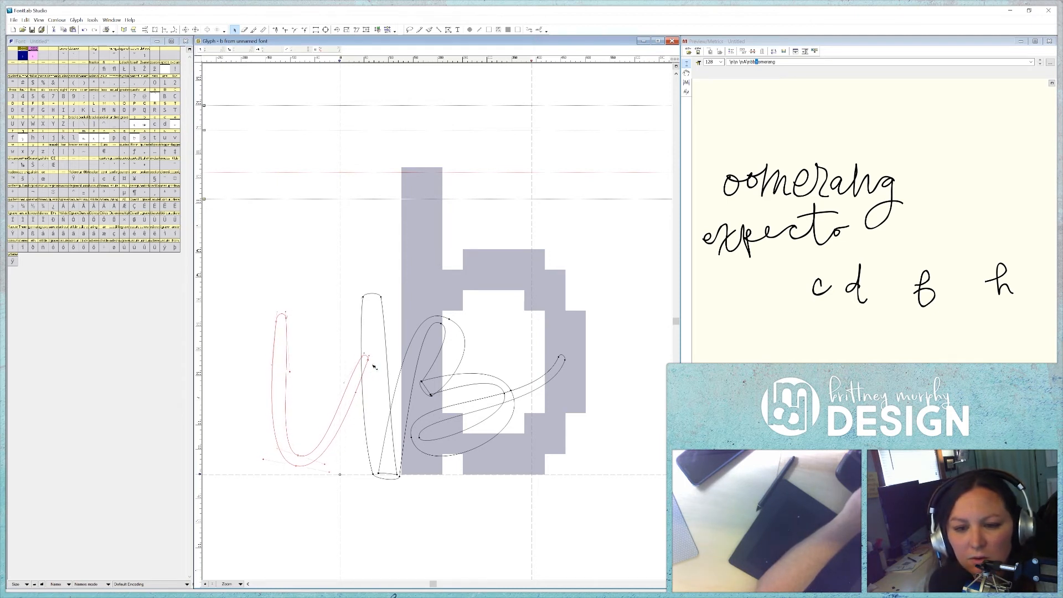
key(shift+Right)
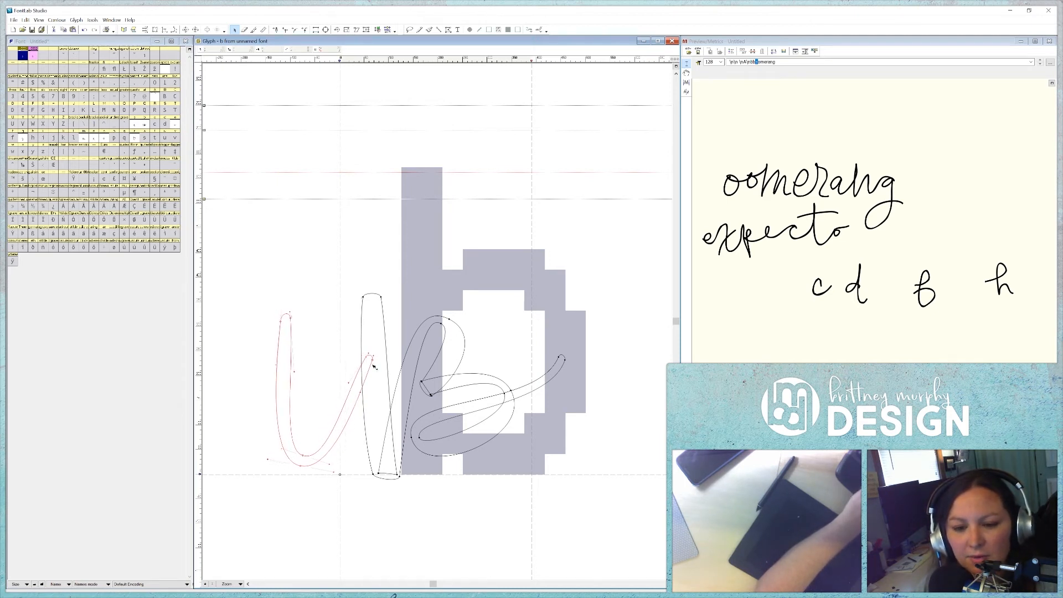
- Cut the reference u's tail along the left sidebearing with the Knife tool and align the cut's lower point to that line
click(254, 30)
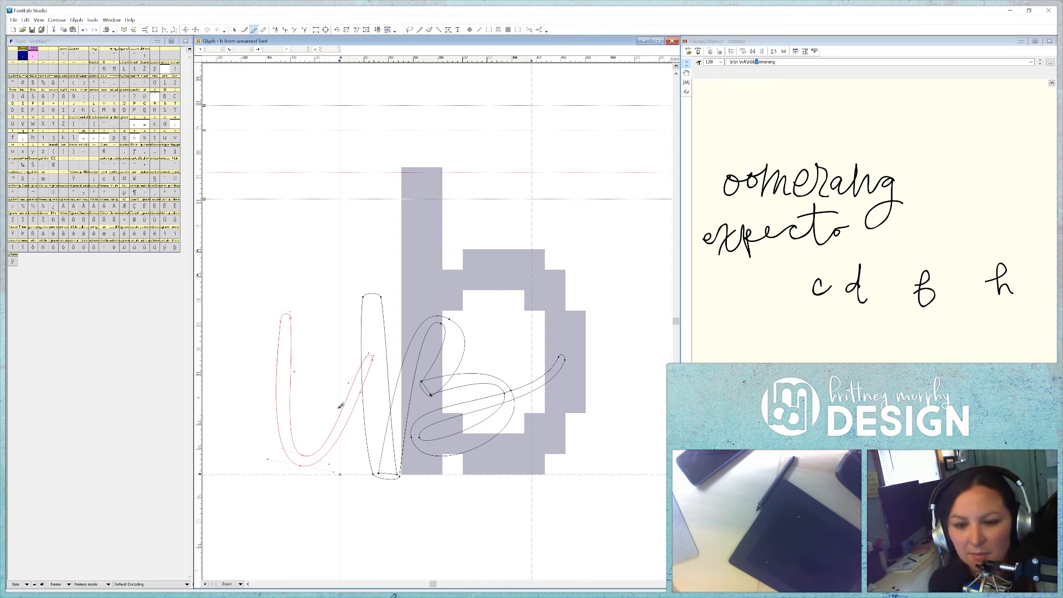
drag(342, 395, 343, 453)
scroll(342, 453, up, 5)
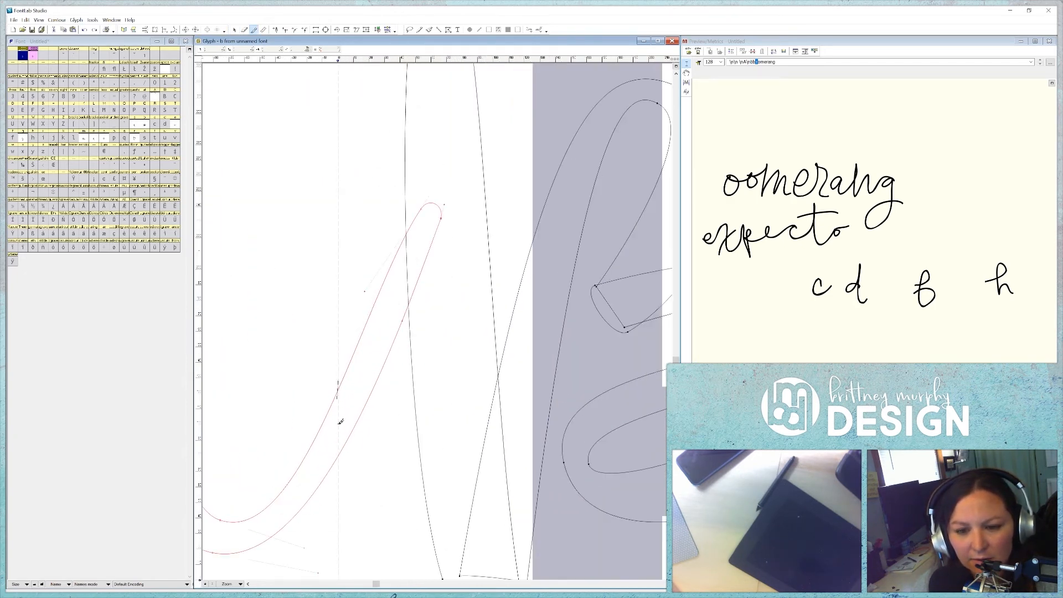
drag(338, 384, 340, 478)
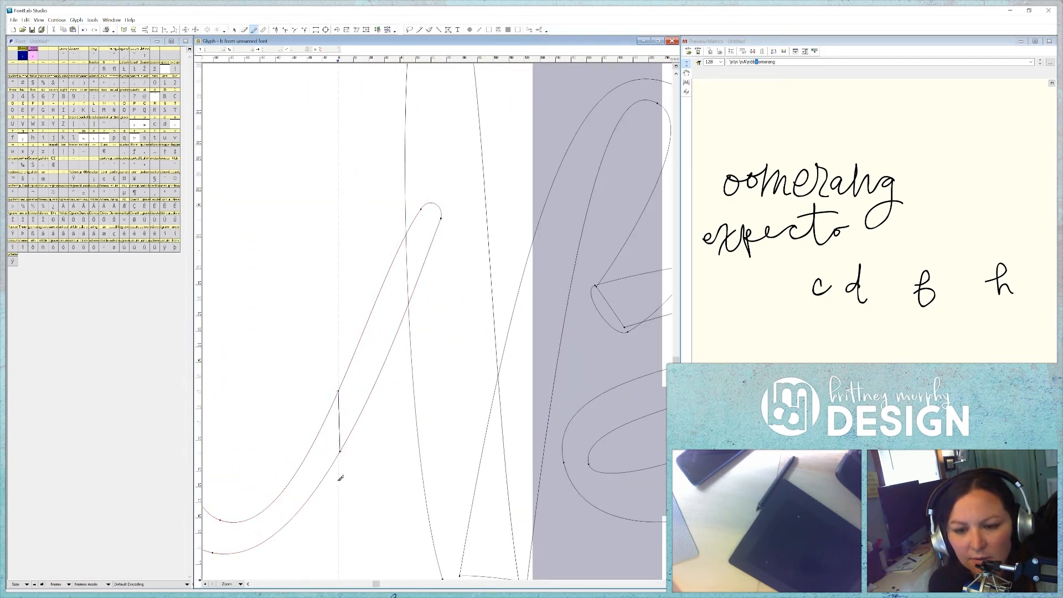
click(234, 30)
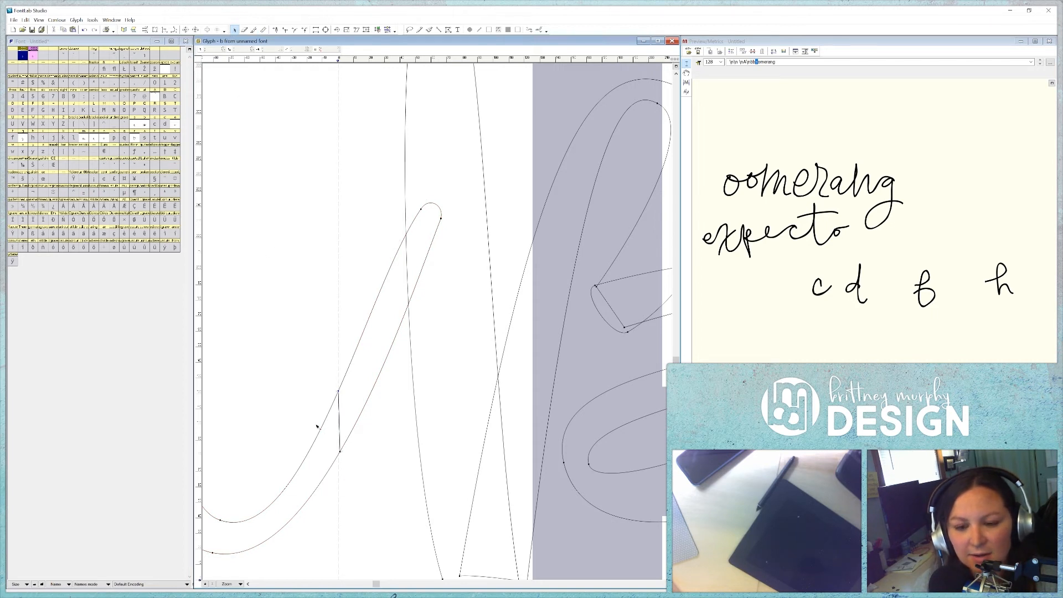
drag(354, 457, 331, 440)
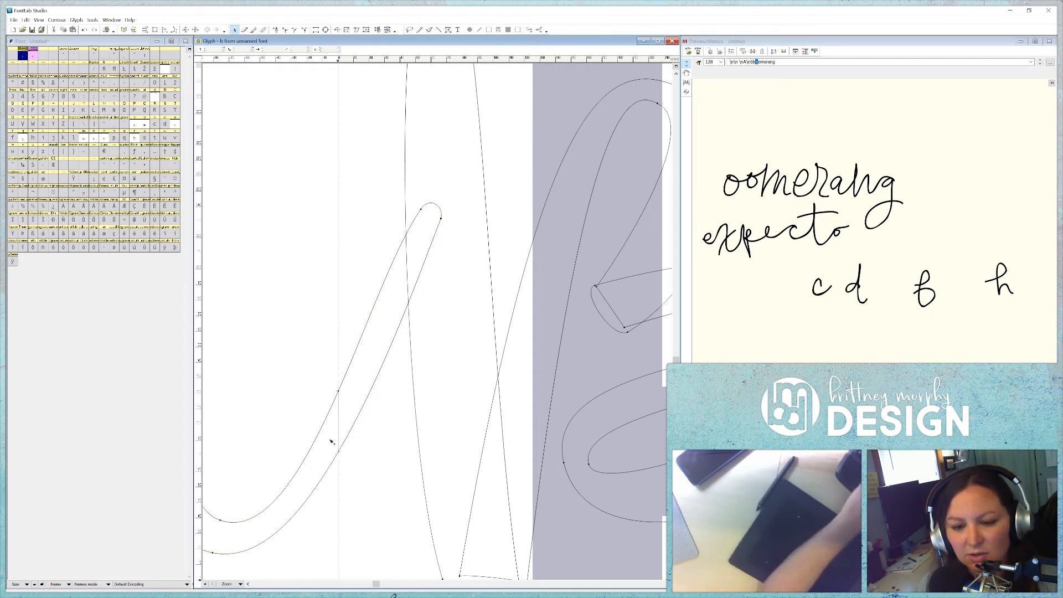
key(Delete)
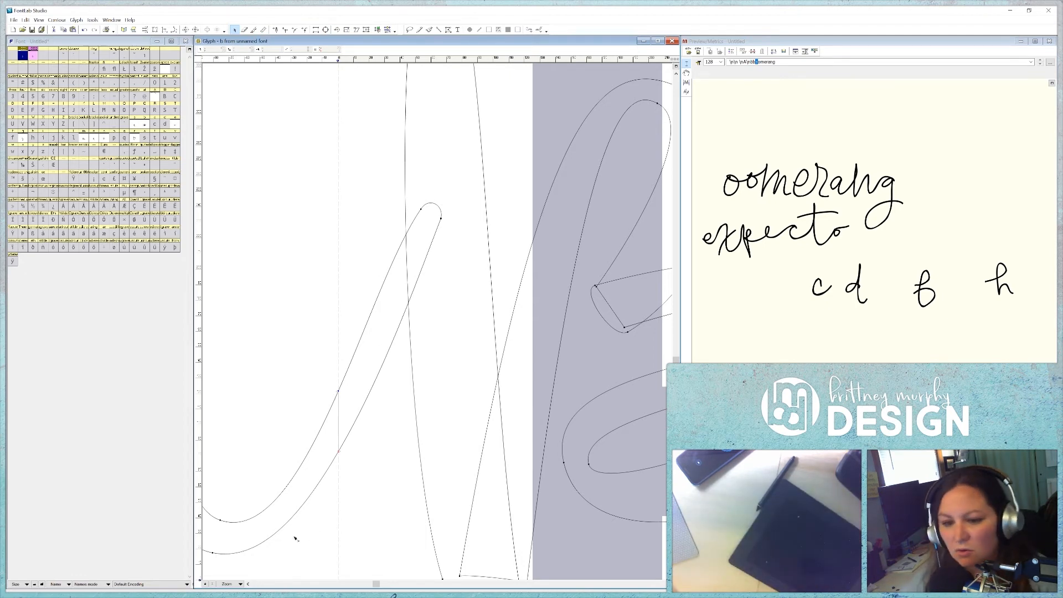
scroll(376, 475, down, 5)
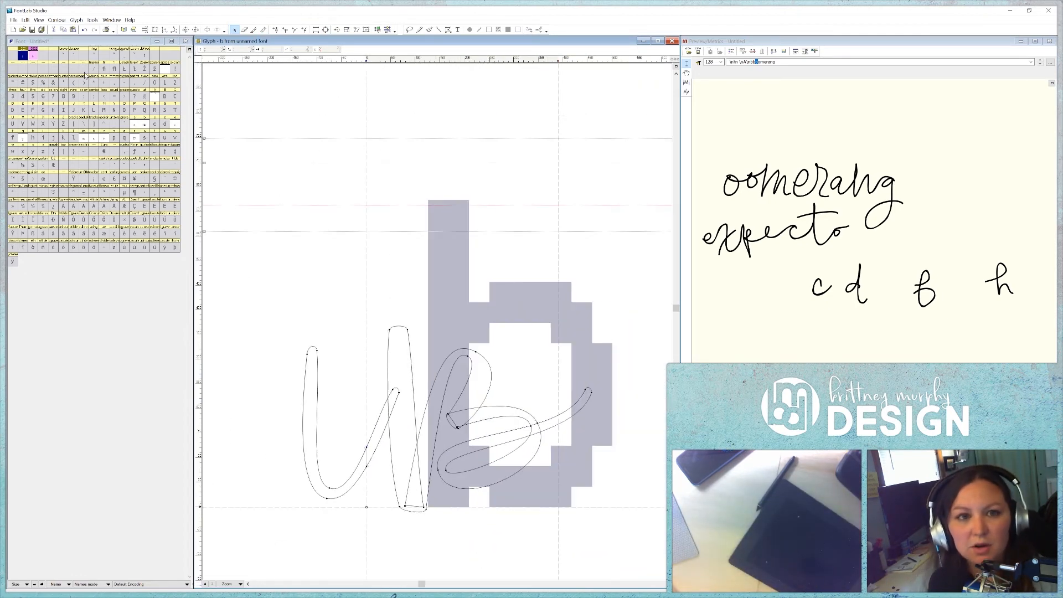
- Replace the u strokes stored in glyphs _0001 and _0002 with the repositioned u from the b glyph, and return to the b
double_click(24, 56)
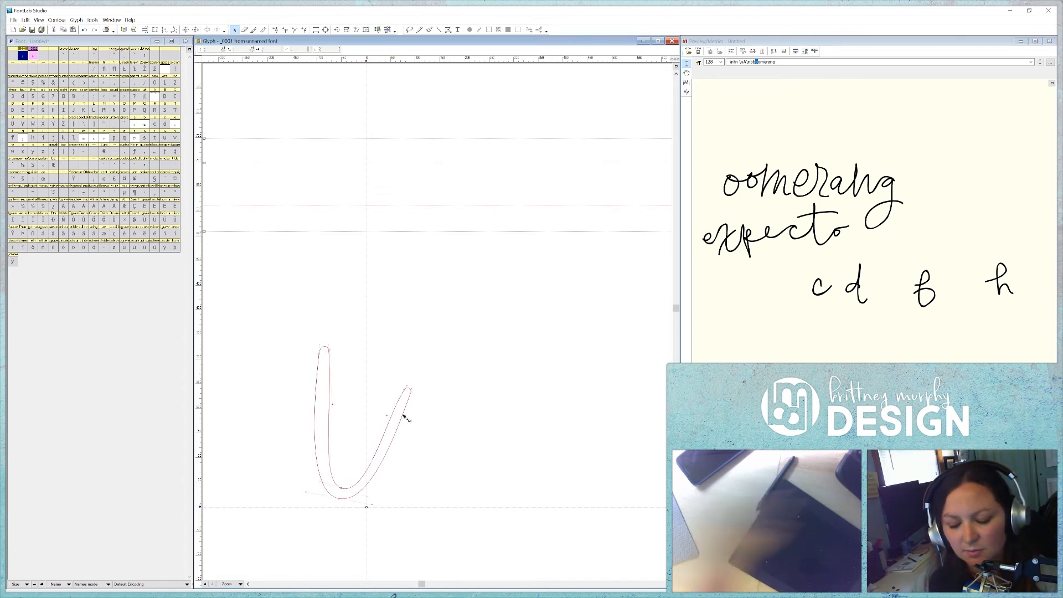
key(ctrl+z)
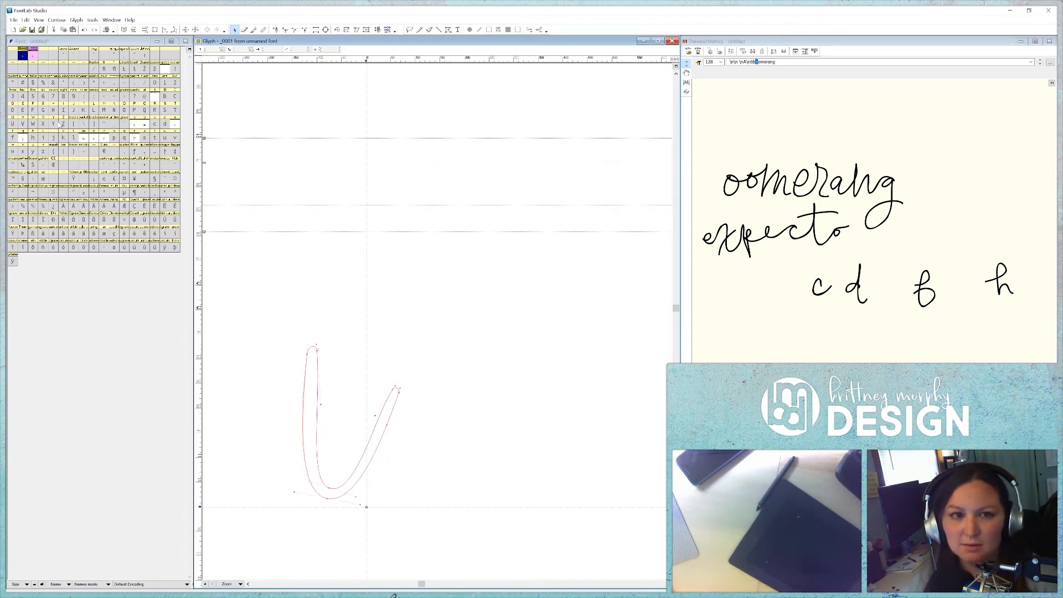
double_click(34, 56)
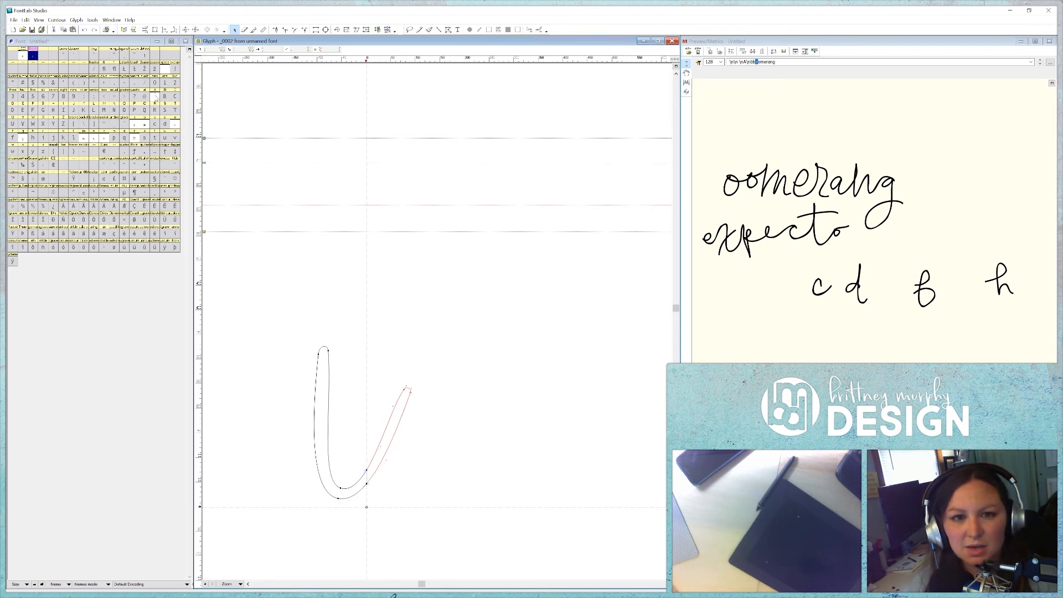
double_click(145, 124)
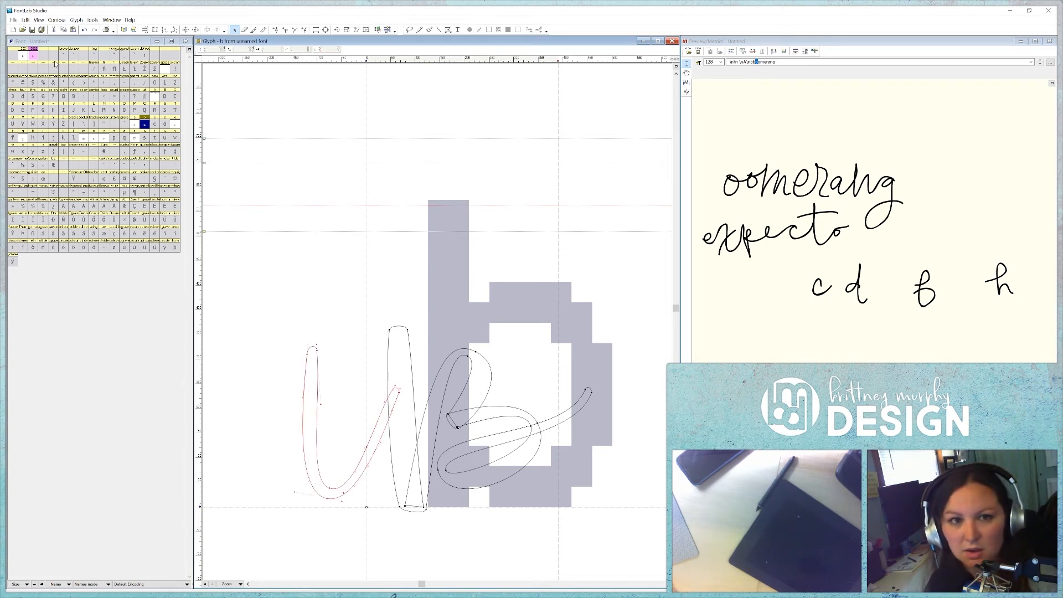
double_click(33, 56)
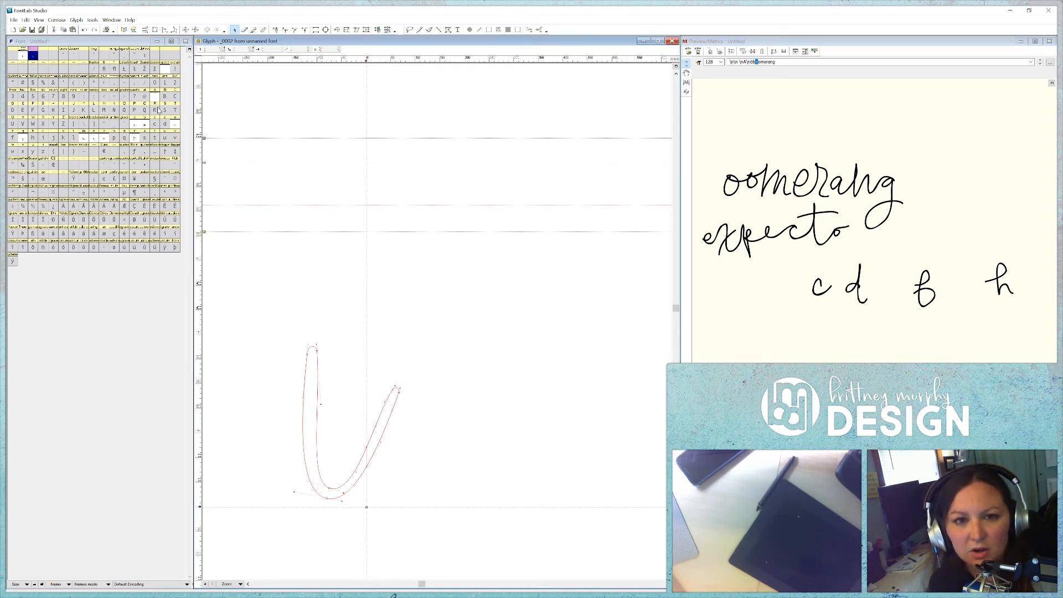
double_click(144, 124)
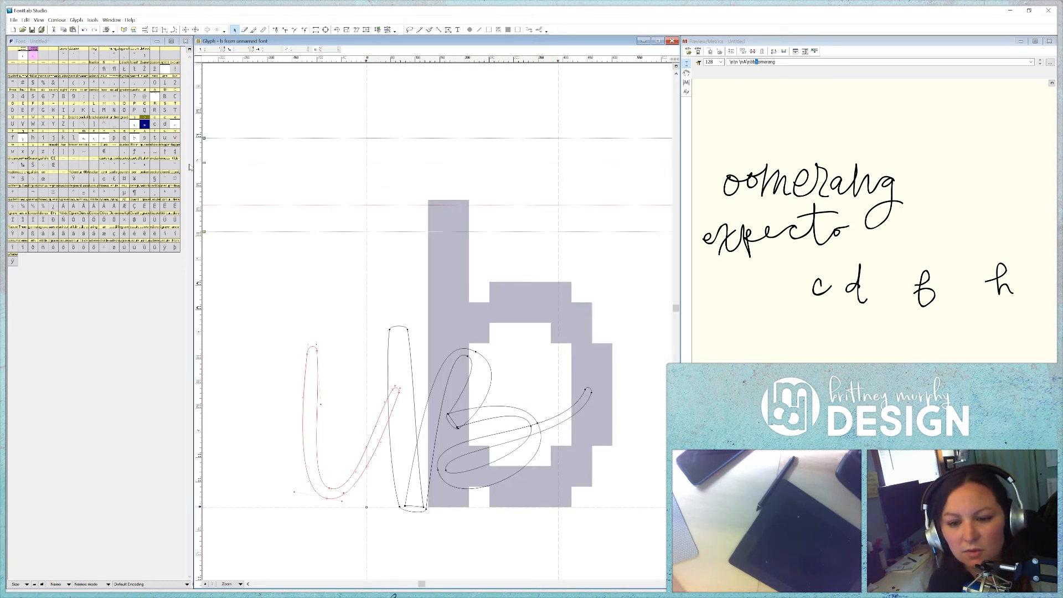
- Paste a copy of the cut u, shift it right until its tail tip meets the b's exit stroke, and delete its body piece
key(ctrl+v)
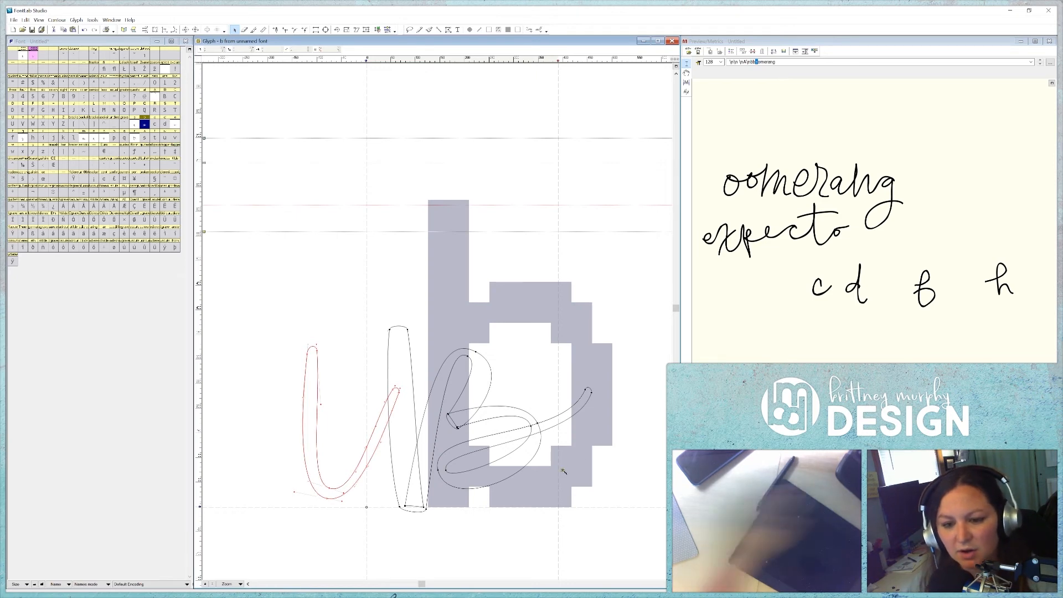
key(ctrl+Right)
key(ctrl+Right)
key(ctrl+Right)
key(ctrl+Right)
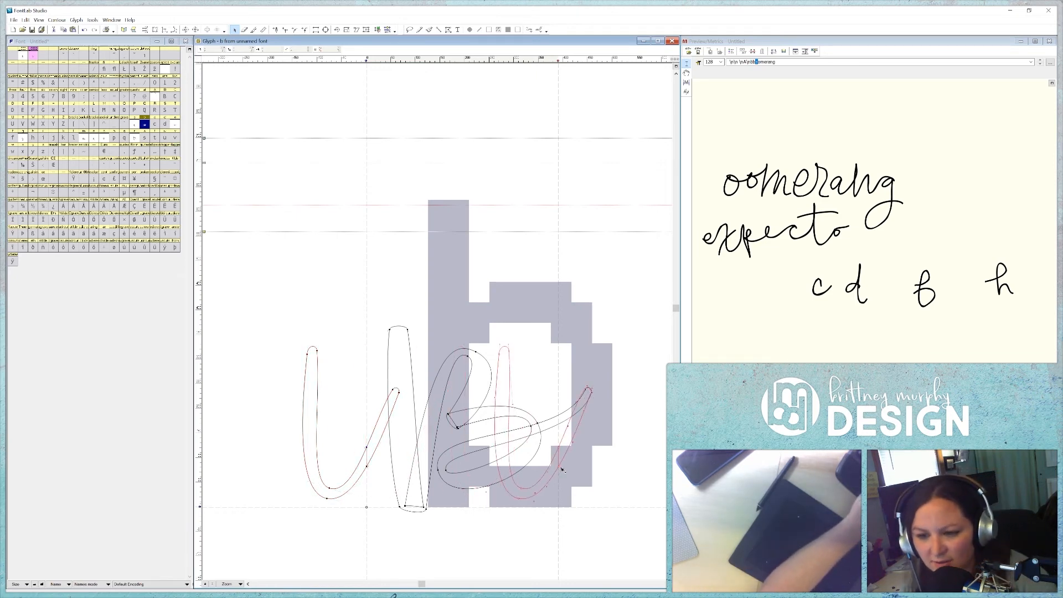
scroll(563, 471, up, 2)
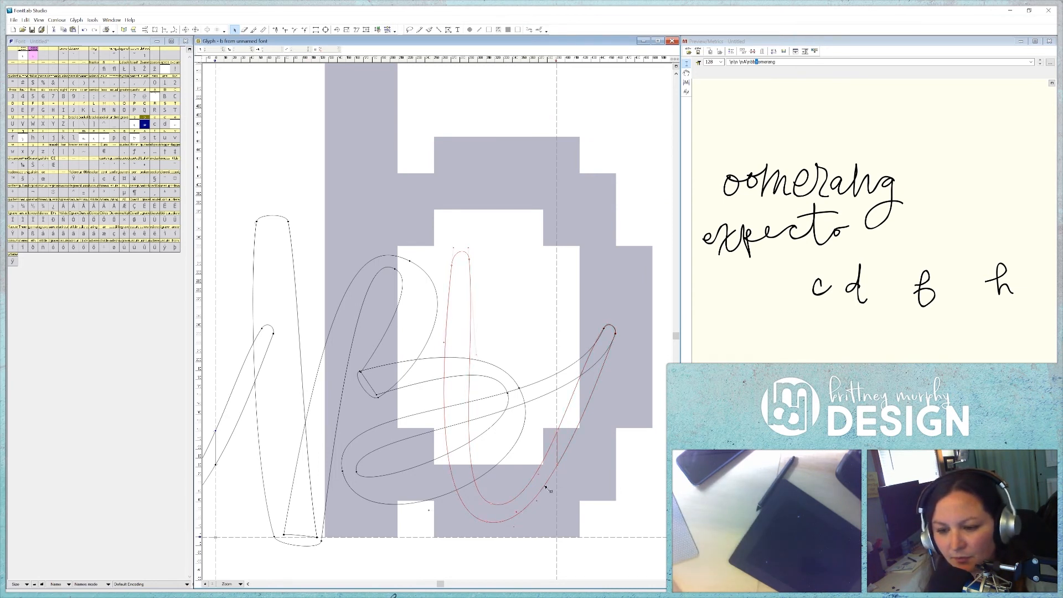
key(Delete)
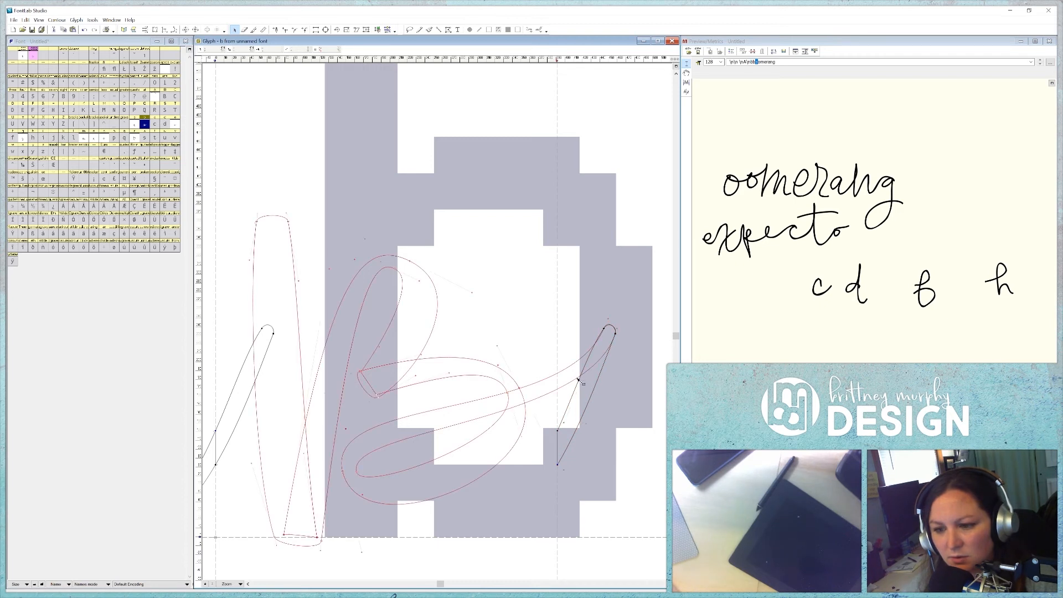
- Adjust the left edge curve of the reference tail piece where it meets the end of the b's exit stroke
key(Delete)
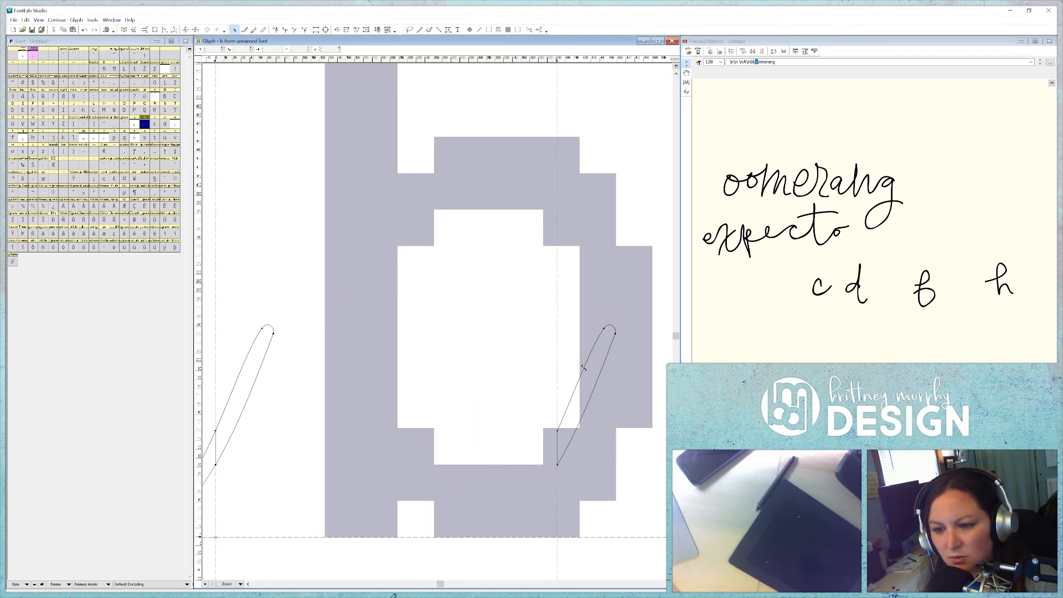
key(ctrl+z)
click(575, 391)
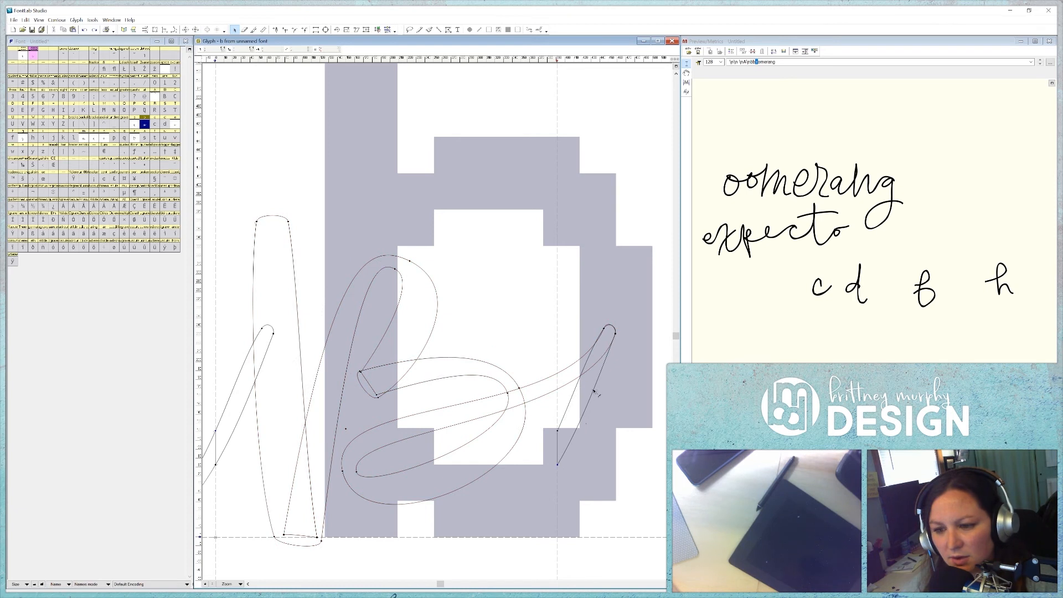
click(576, 391)
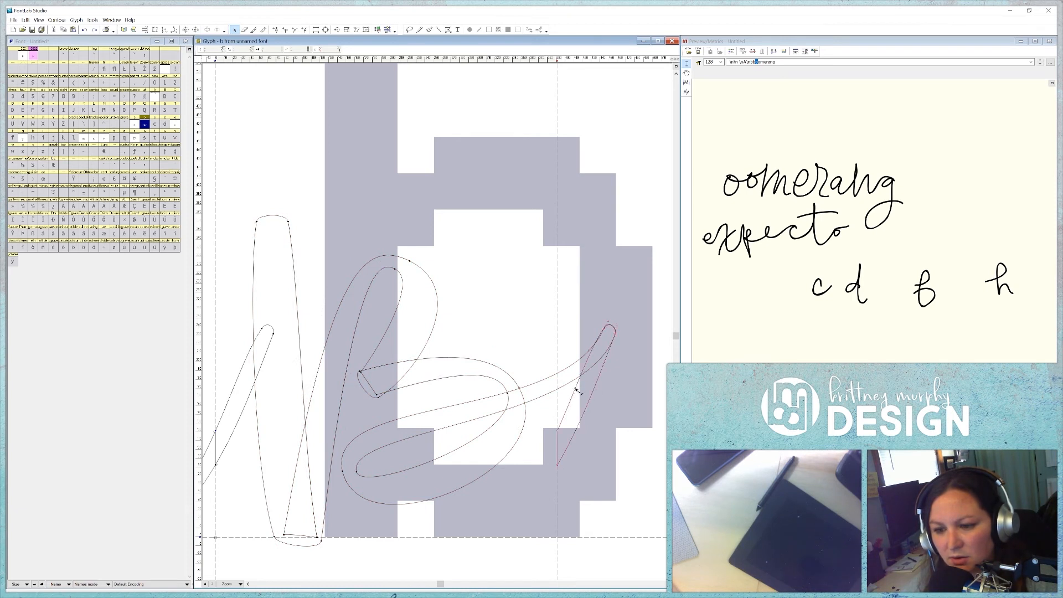
click(591, 351)
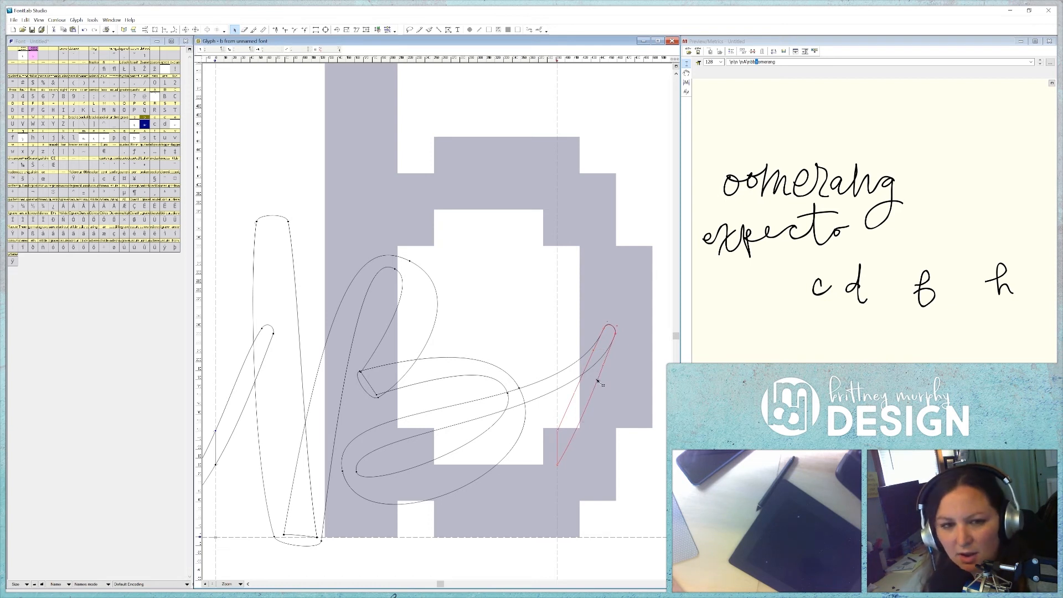
- Copy the adjusted tail piece into glyph _0002 and align it to the left sidebearing in place of the old tail
double_click(34, 55)
drag(440, 584, 403, 583)
key(ctrl+v)
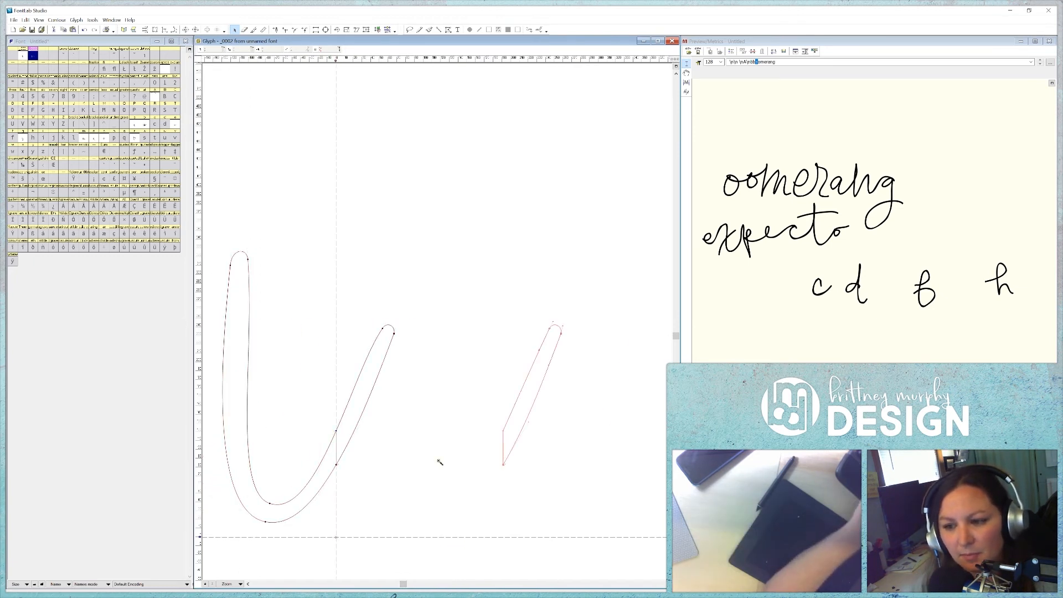
key(ctrl+Left)
key(ctrl+Left)
key(shift+Left)
key(shift+Right)
key(shift+Right)
key(Left)
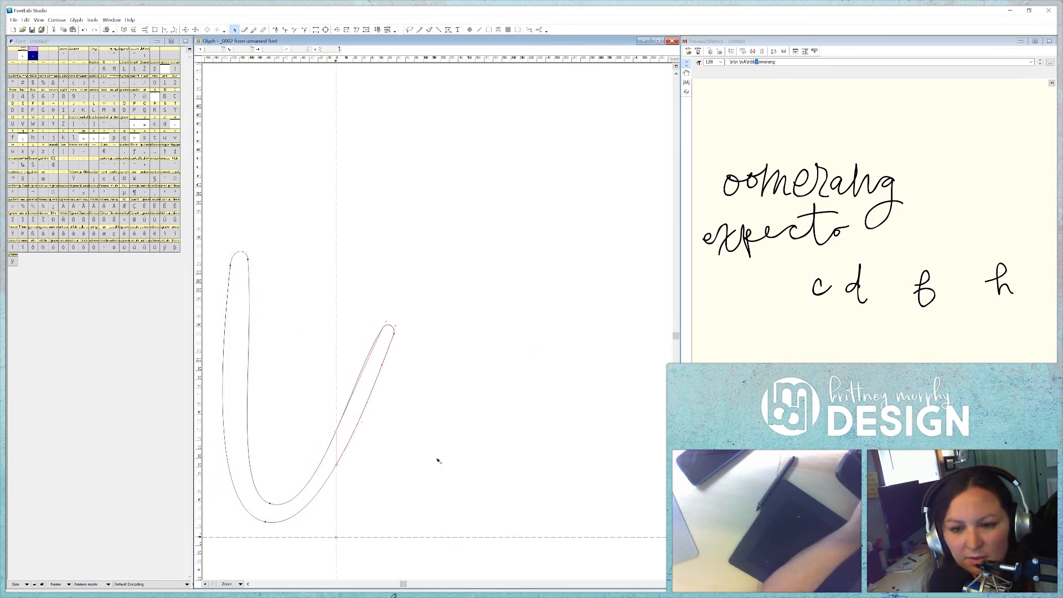
click(437, 460)
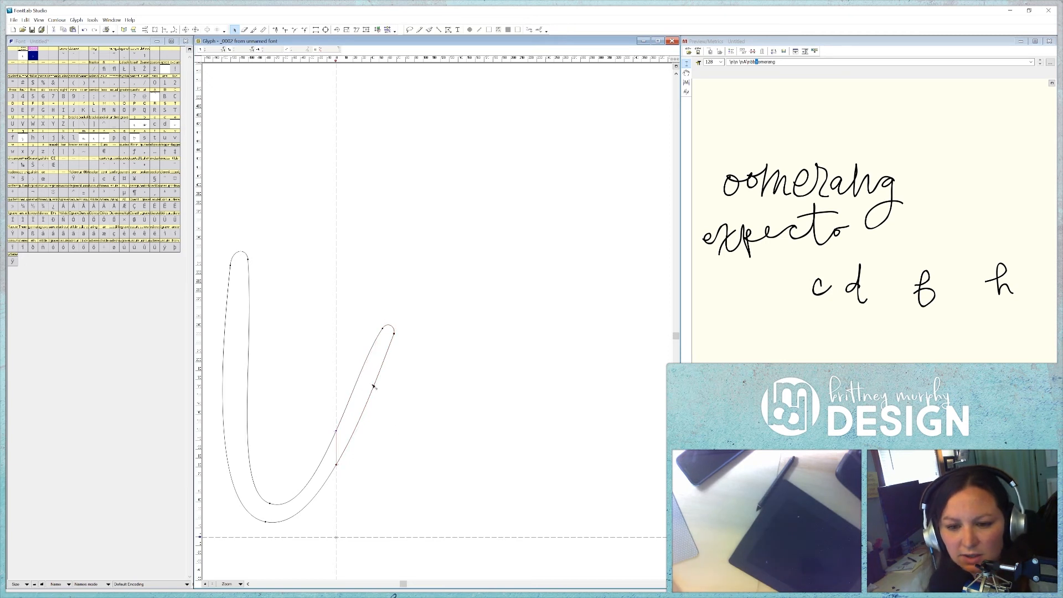
- Replace the u in glyph _0001 with the revised u from _0002, merge its pieces, and reopen glyph _0002
key(ctrl+a)
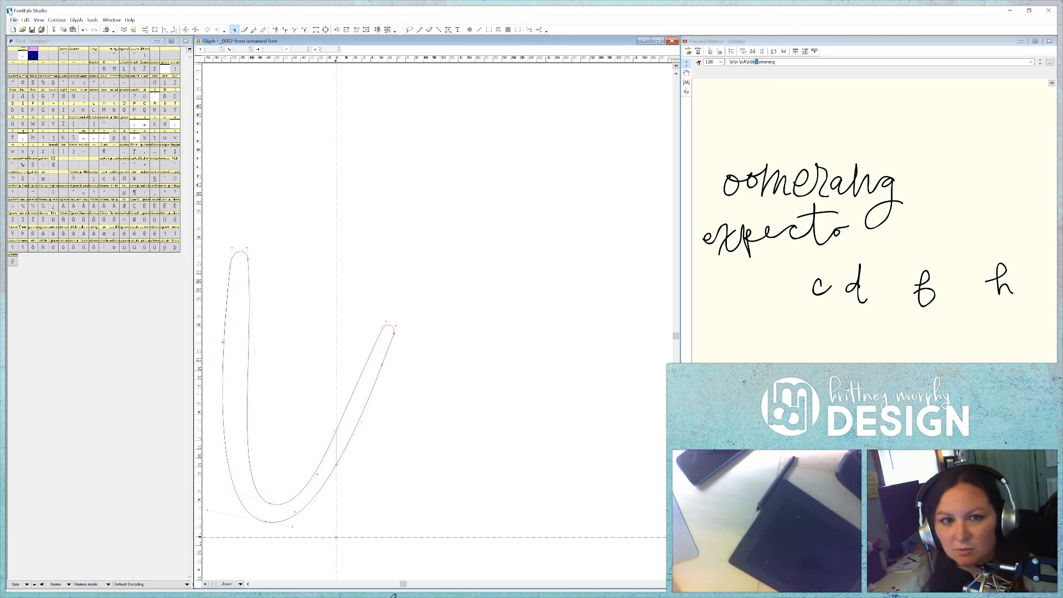
key([)
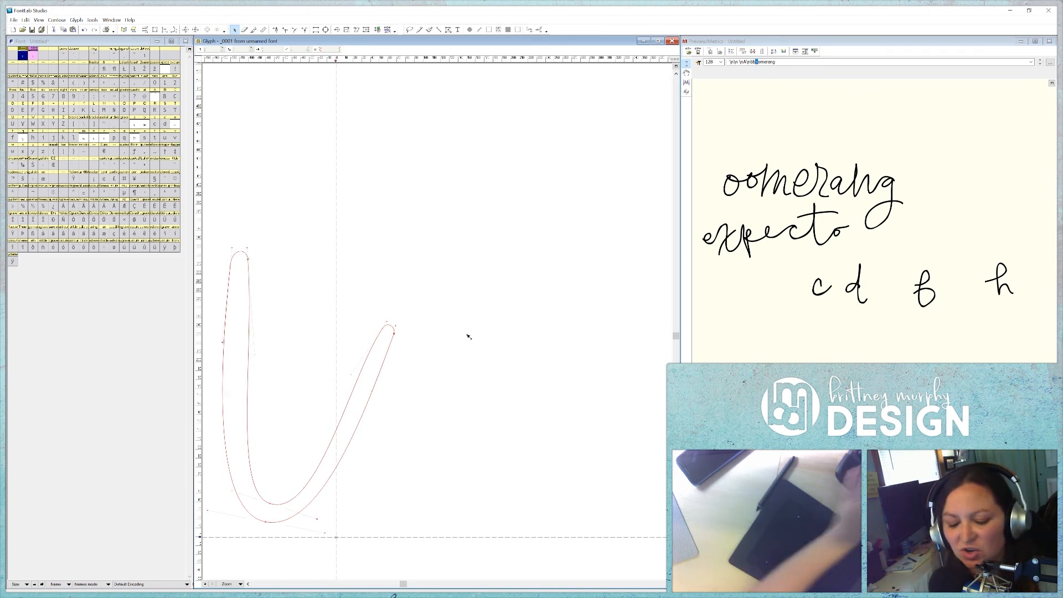
key(Delete)
key(ctrl+v)
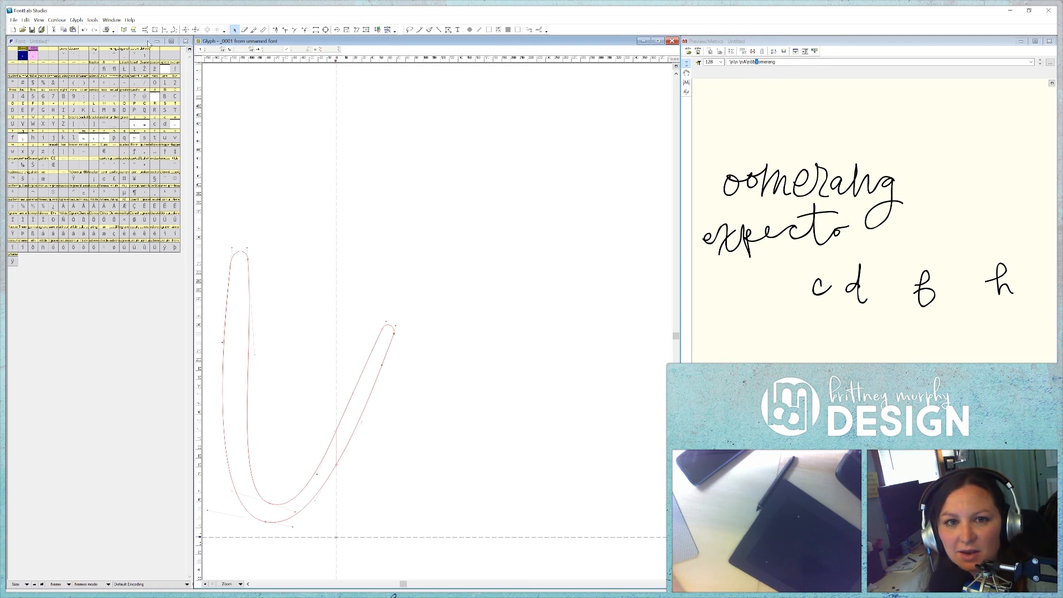
click(208, 30)
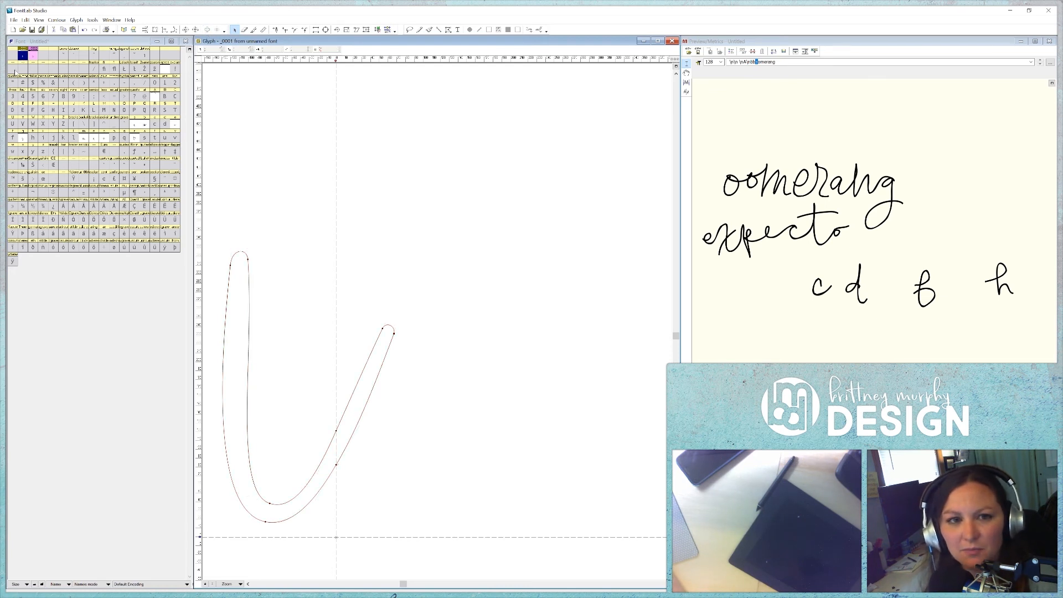
double_click(33, 55)
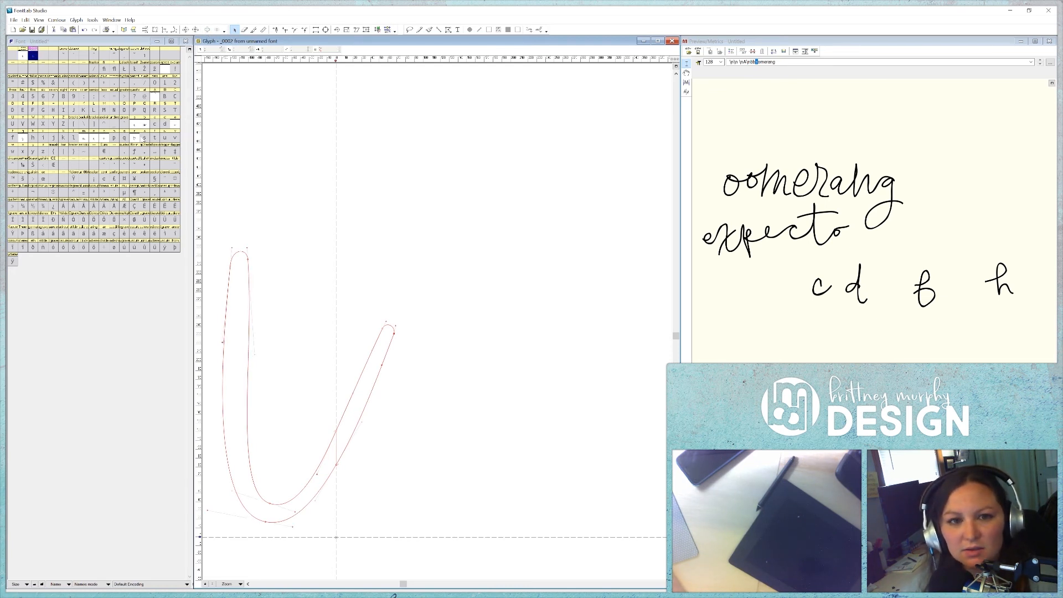
- Open glyph b and delete the reference tail piece on its exit stroke and the old tail piece at the left sidebearing
double_click(144, 125)
scroll(480, 469, down, 3)
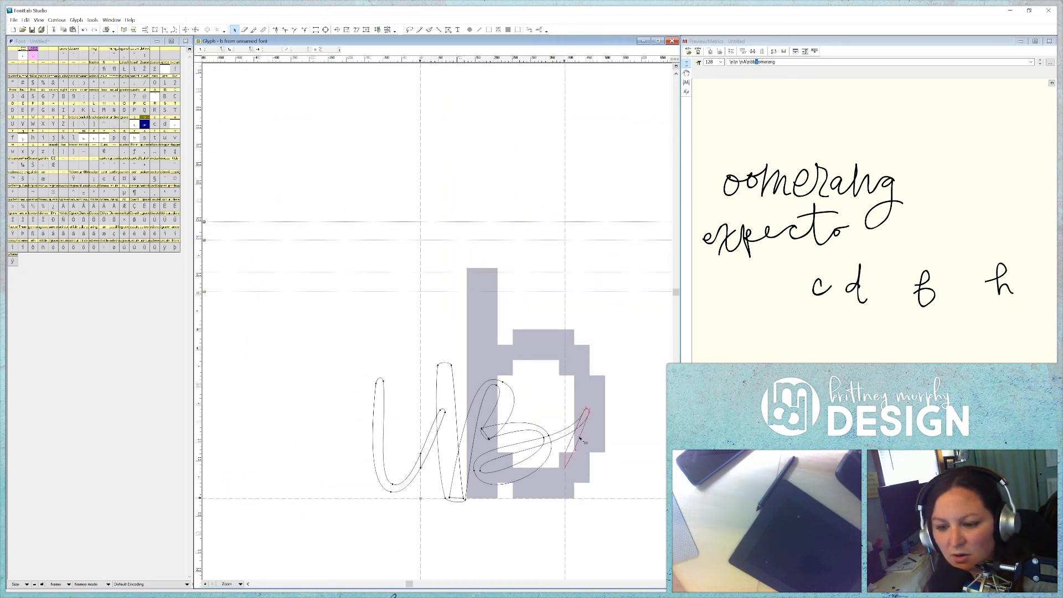
key(Delete)
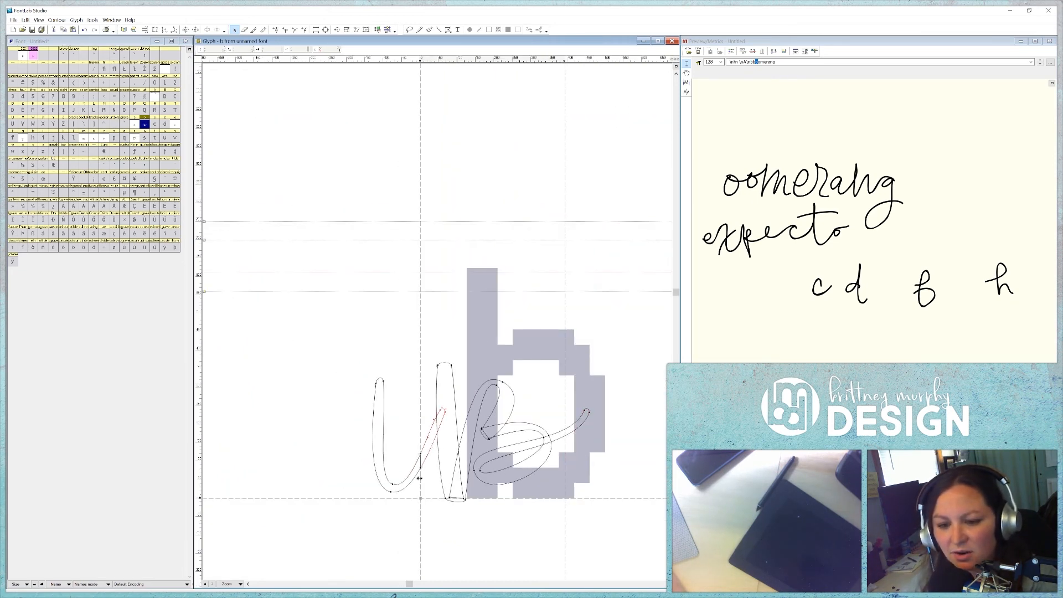
click(419, 478)
key(Delete)
drag(749, 61, 753, 62)
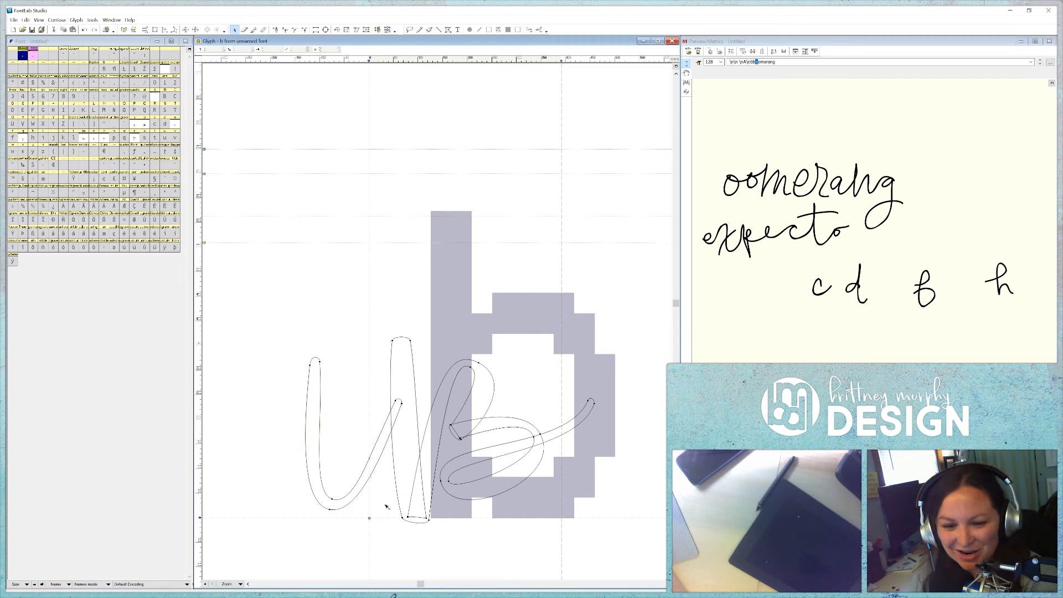
- Compare the reference u with the b's exit stroke and move the b's right sidebearing slightly inward
scroll(398, 426, up, 2)
double_click(350, 416)
scroll(367, 420, down, 2)
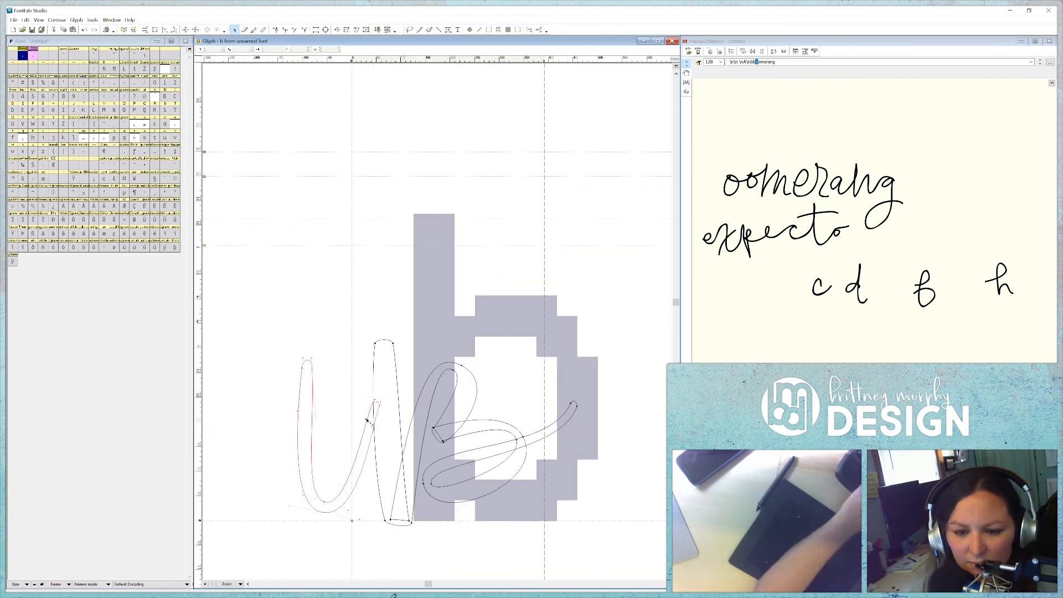
double_click(398, 401)
drag(399, 401, 392, 400)
drag(544, 409, 535, 408)
double_click(365, 436)
drag(366, 437, 548, 347)
scroll(362, 485, up, 1)
key(Delete)
key(ctrl+z)
key(ctrl+z)
key(ctrl+z)
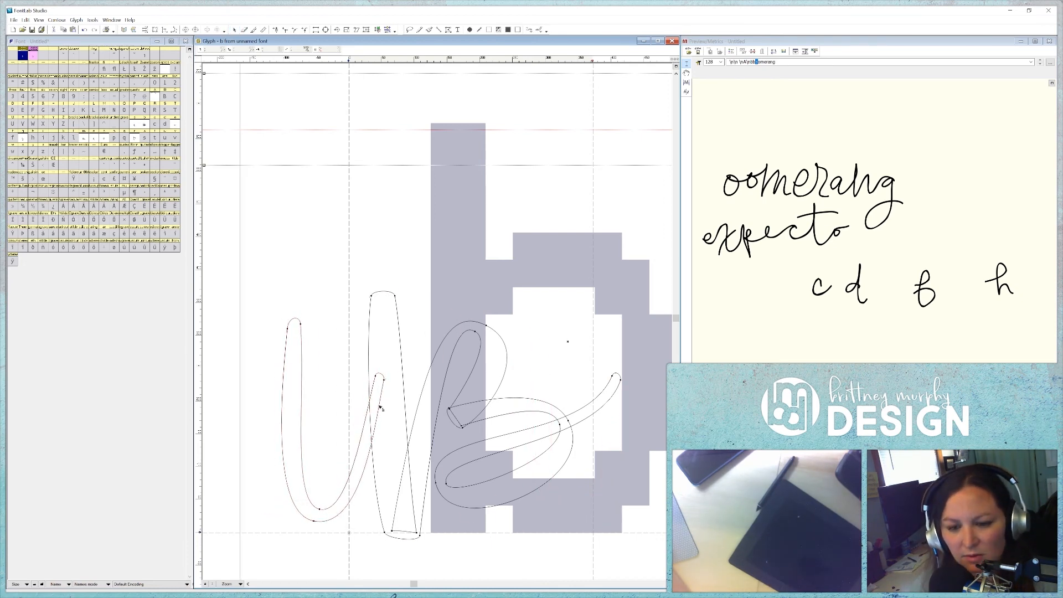
- Delete the reference u from glyph b
scroll(343, 490, up, 3)
scroll(368, 513, down, 5)
key(Delete)
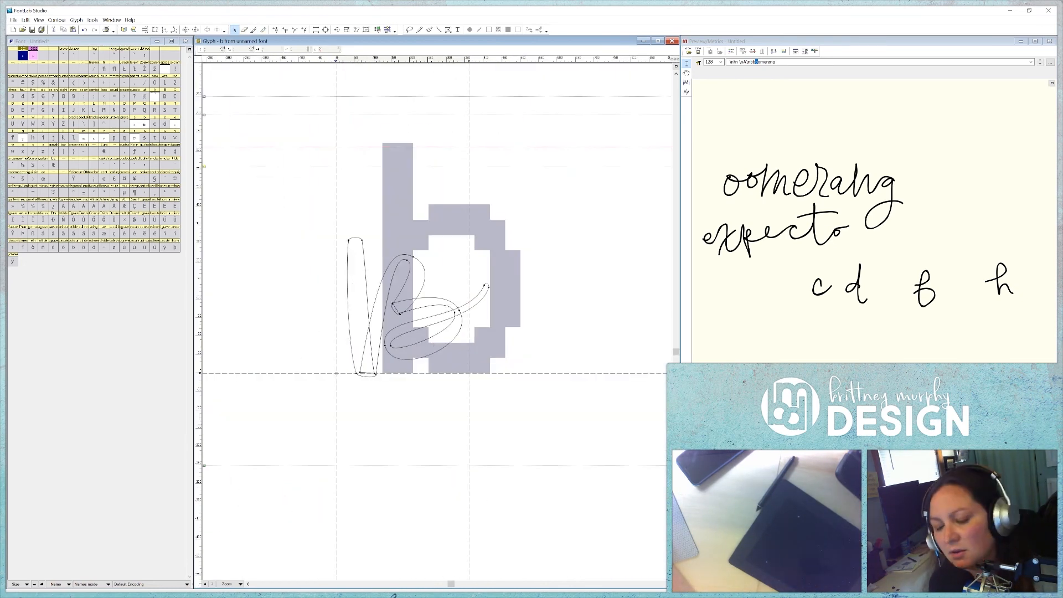
- Open glyph _0001, move the u's two cut points onto the left sidebearing, and delete the tail piece beyond them
key(ctrl+z)
scroll(491, 314, up, 2)
scroll(463, 315, down, 3)
double_click(423, 294)
scroll(358, 308, up, 2)
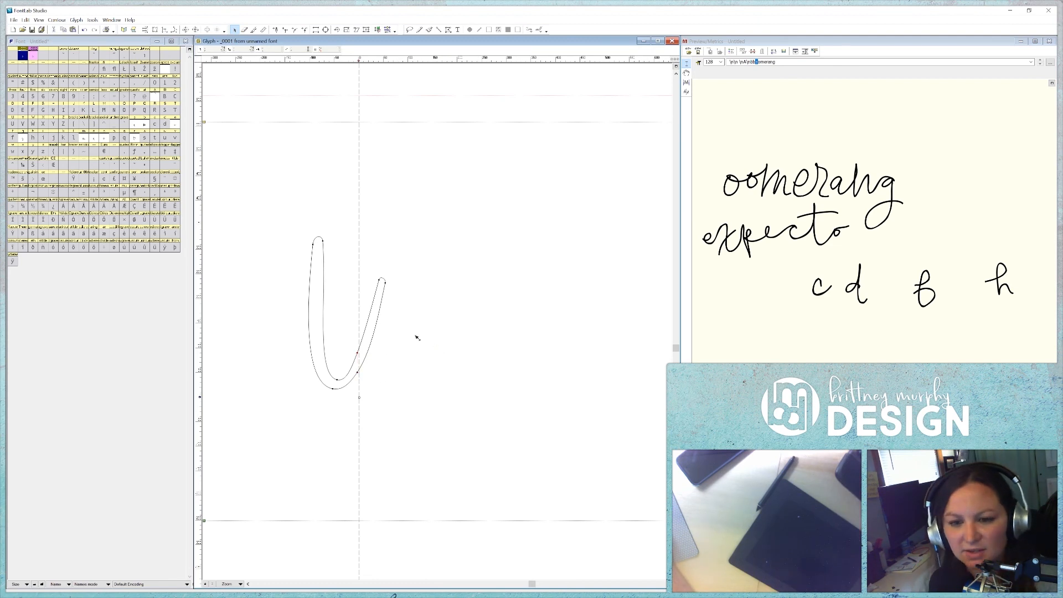
scroll(365, 365, up, 3)
drag(343, 321, 347, 317)
drag(343, 383, 348, 384)
scroll(291, 355, down, 3)
key(Delete)
- Paste a shifted copy of the u, delete its body, and move the remaining tail piece back to the left sidebearing
key(ctrl+v)
drag(332, 212, 530, 212)
key(Delete)
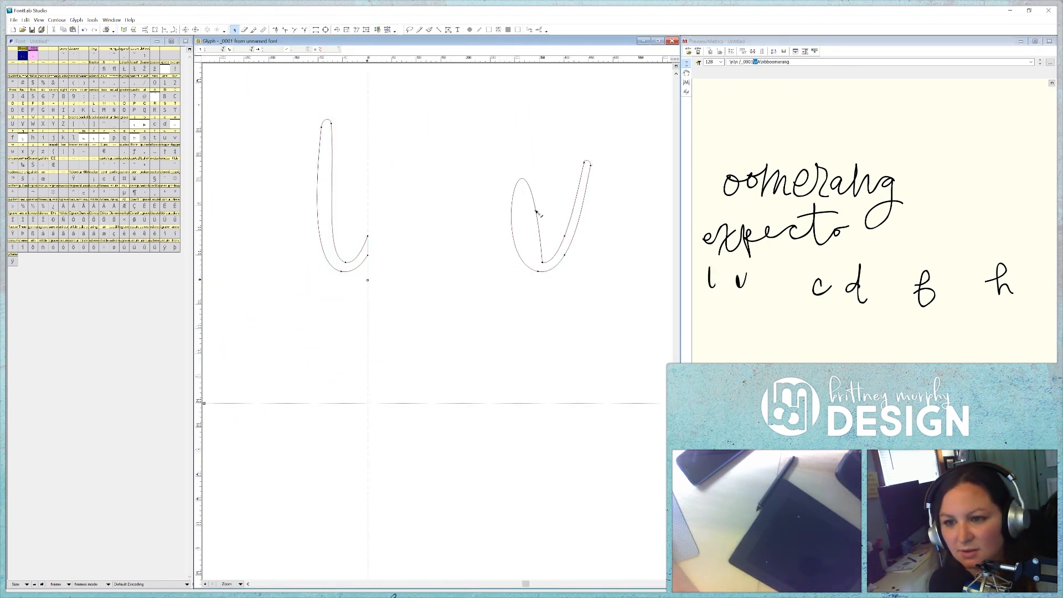
click(536, 212)
key(Delete)
drag(565, 254, 367, 254)
- Open glyph o and move its whole outline down slightly toward the baseline
double_click(103, 138)
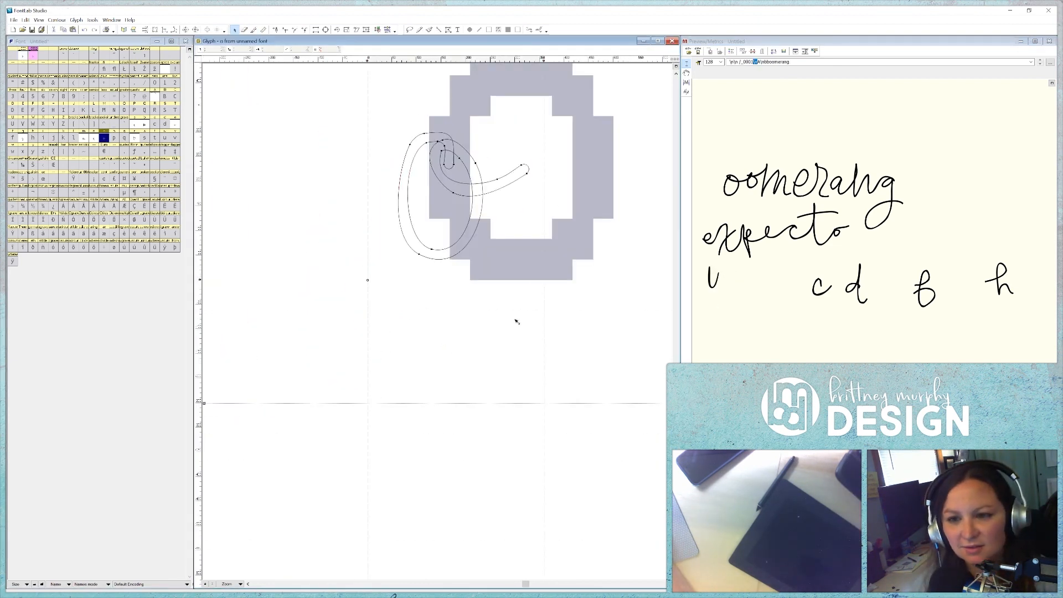
scroll(475, 345, up, 3)
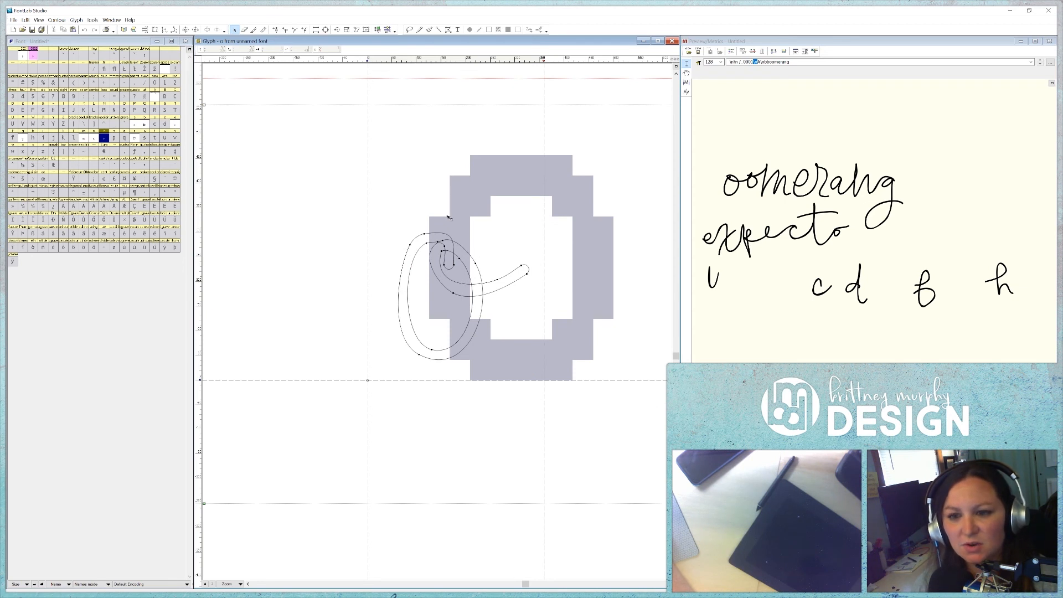
scroll(458, 252, up, 1)
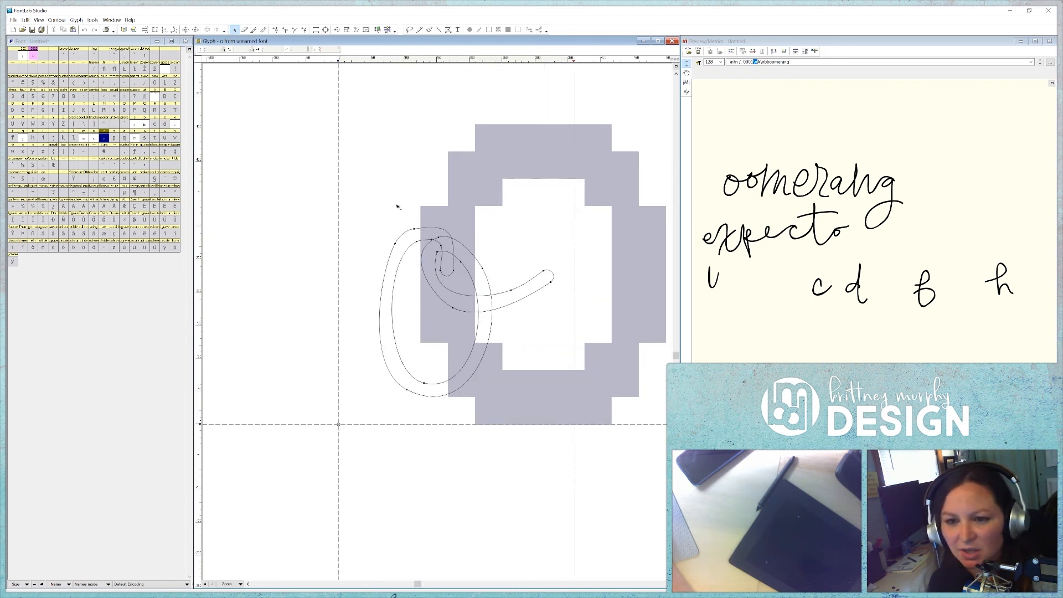
drag(379, 201, 567, 450)
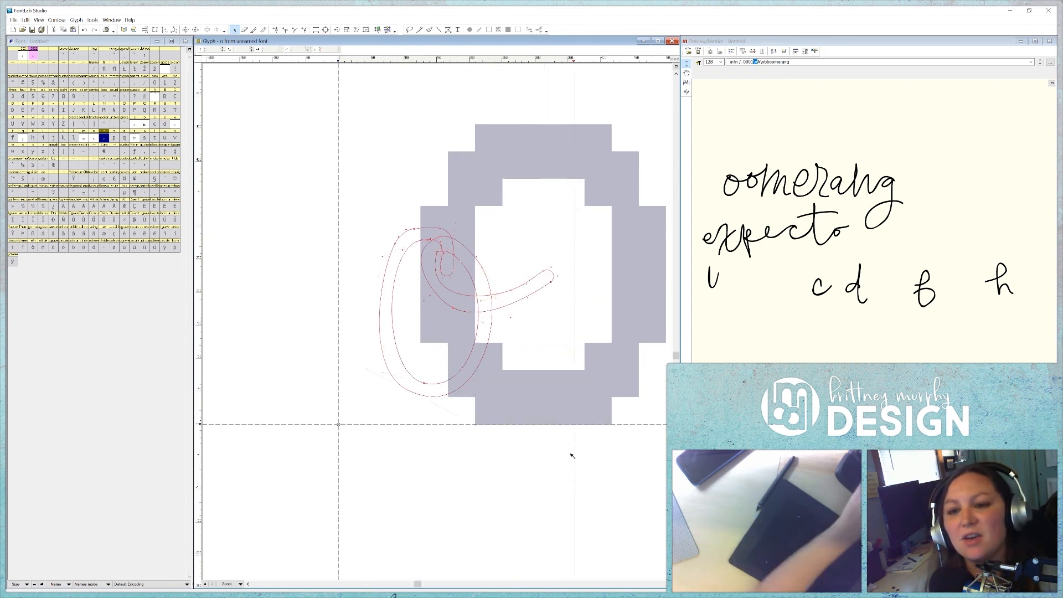
click(539, 248)
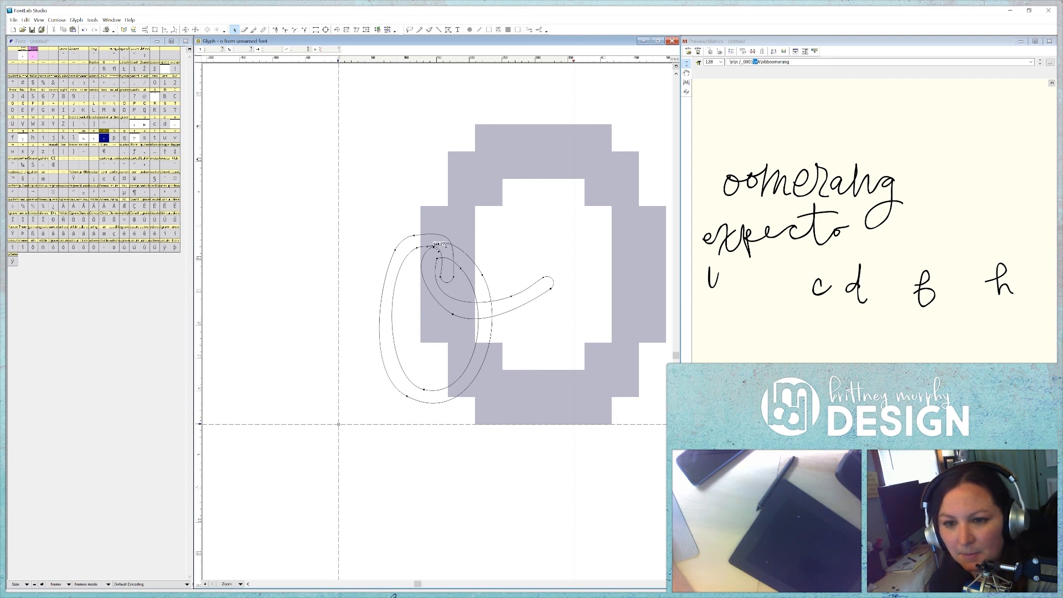
- Delete the extra upper-left node of the o's bowl and replace its off-centre bottom nodes with nodes at the lowest points
click(395, 250)
key(Delete)
click(254, 29)
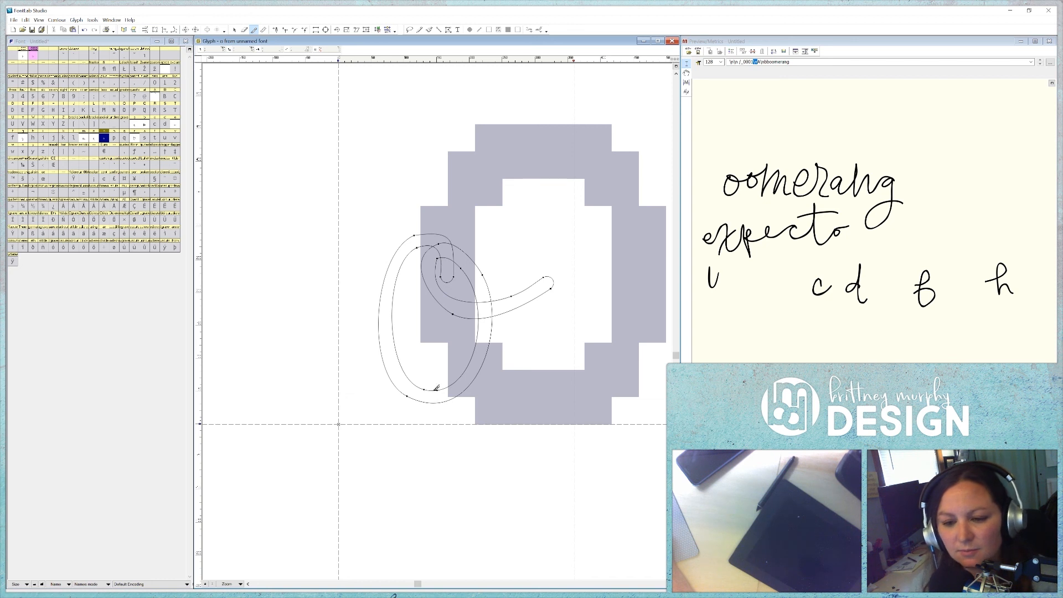
drag(436, 387, 437, 433)
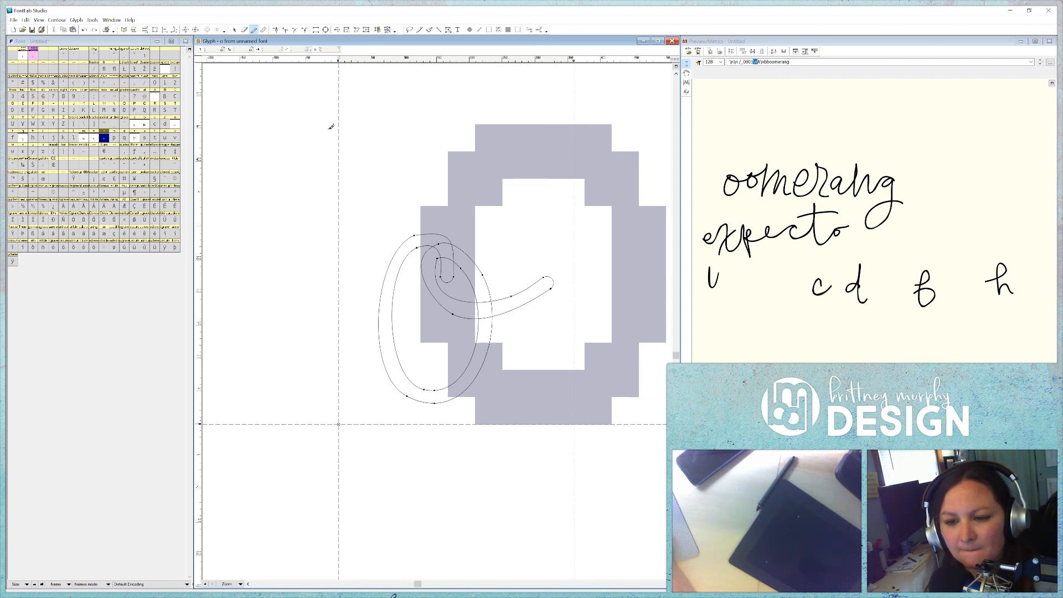
click(235, 30)
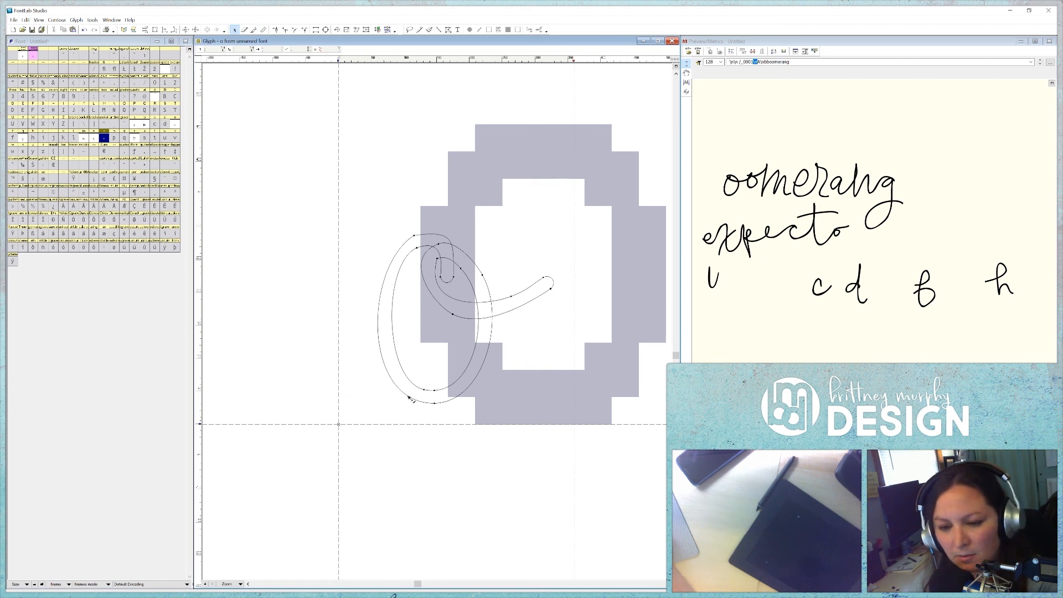
click(425, 389)
key(Delete)
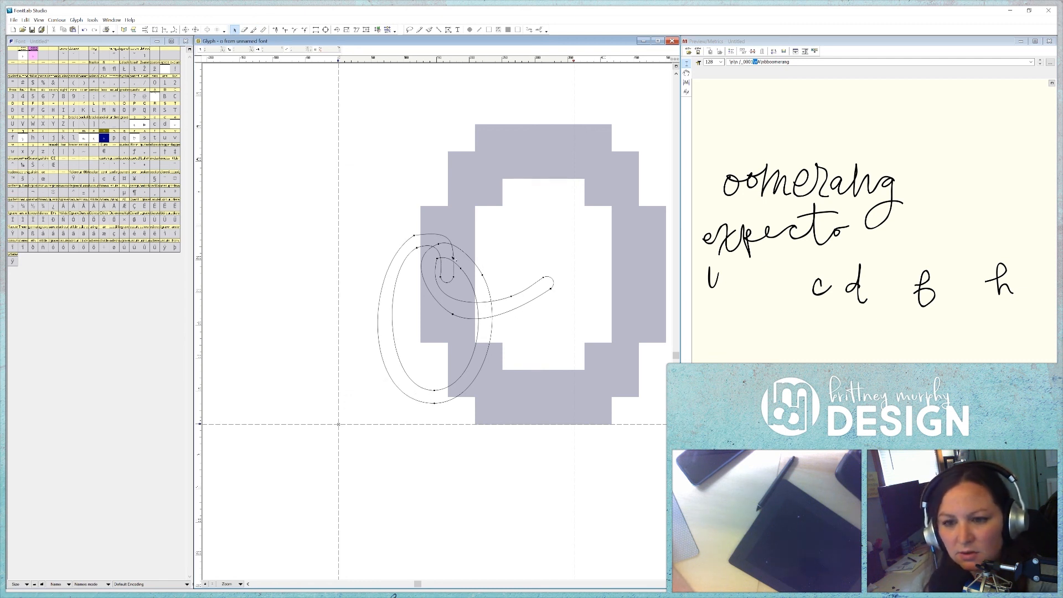
- Insert nodes on the o's small loop and upper-right curve, and delete the redundant nodes around the loop's top
click(253, 30)
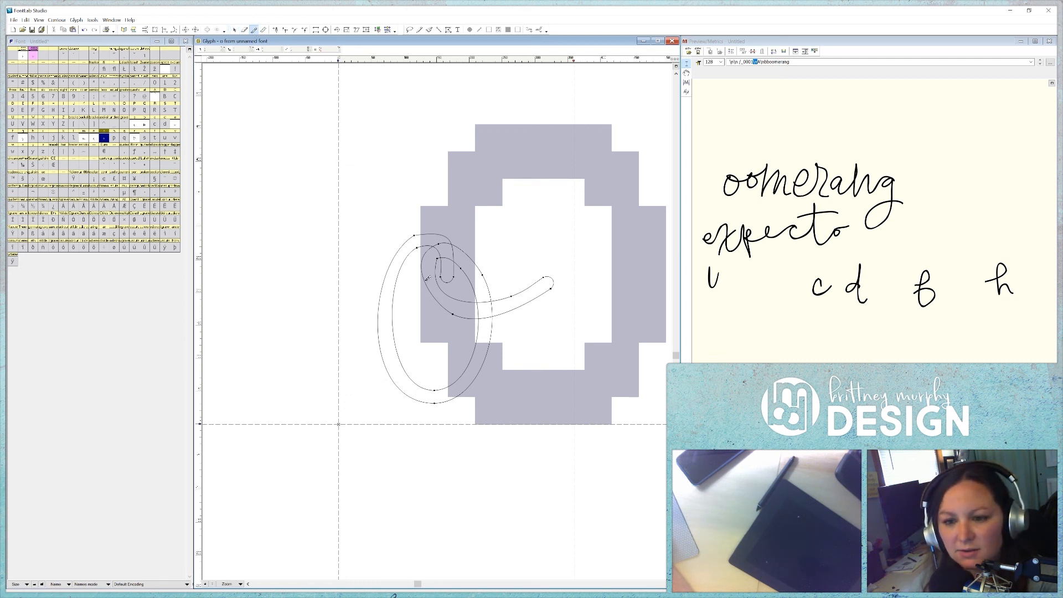
click(437, 274)
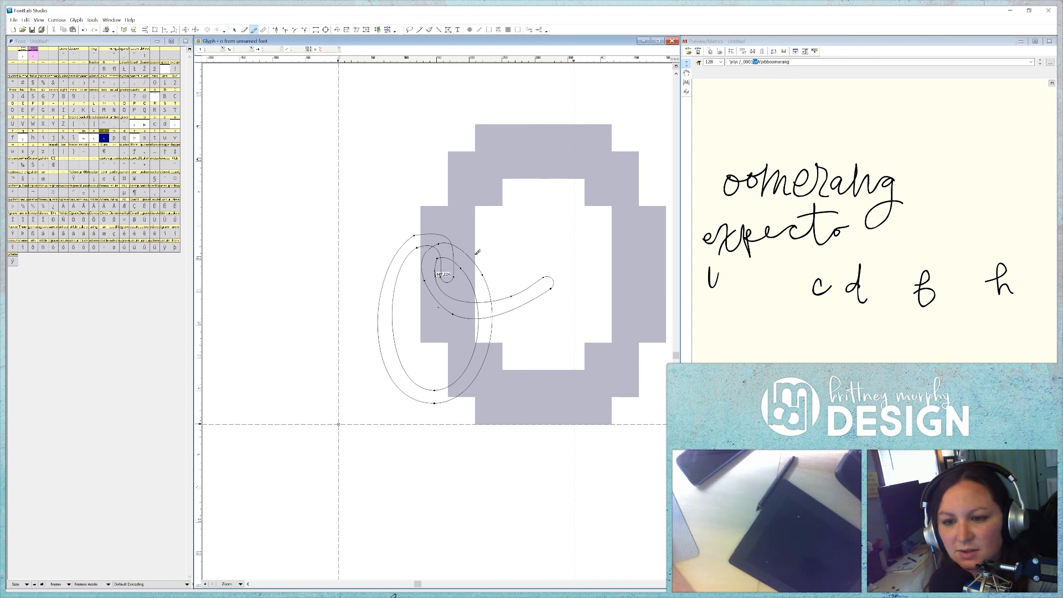
click(467, 257)
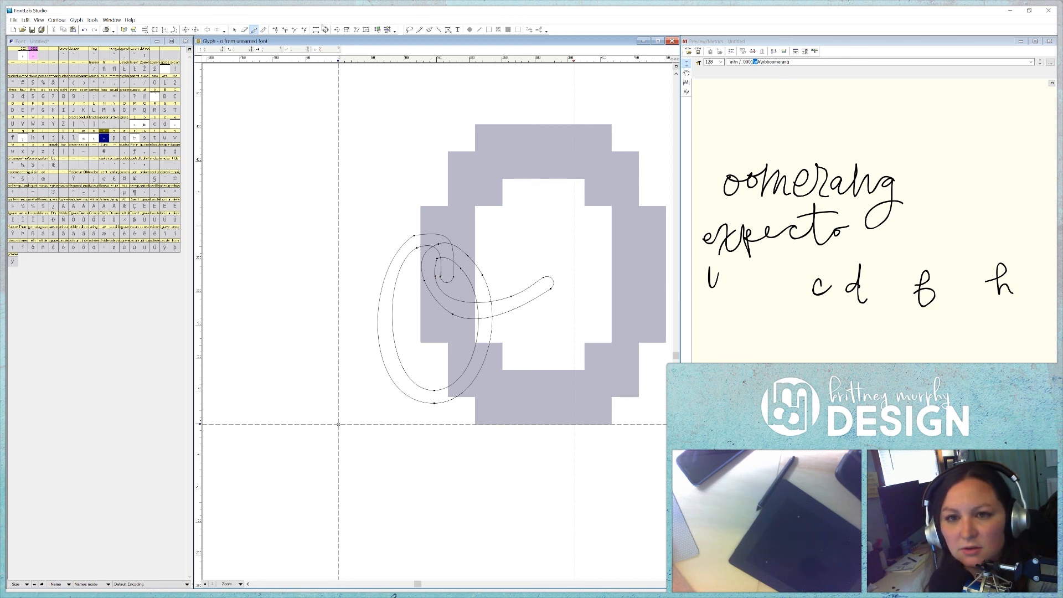
click(235, 29)
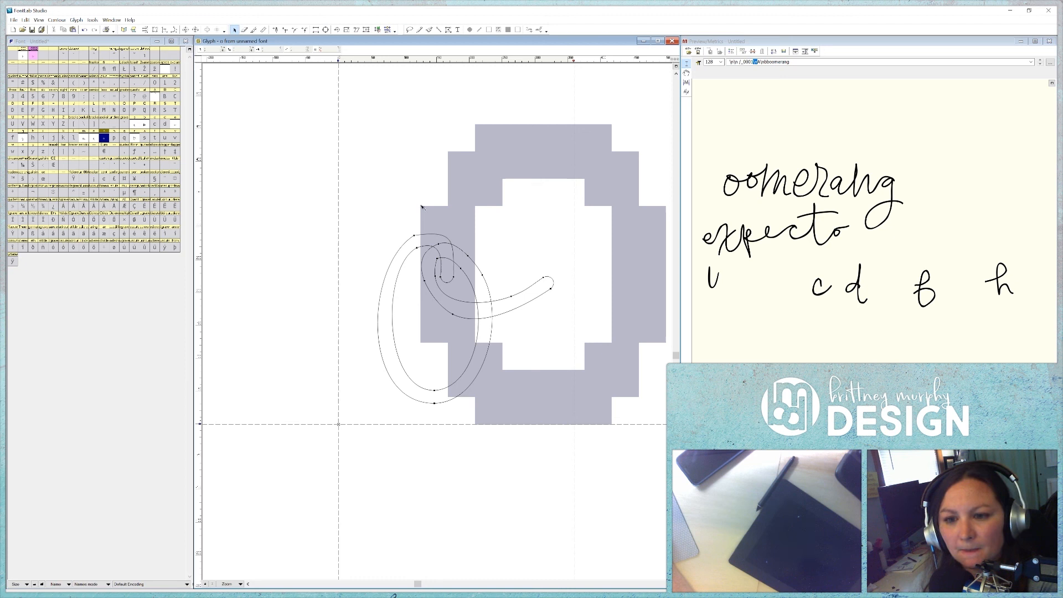
click(437, 259)
key(Delete)
click(439, 243)
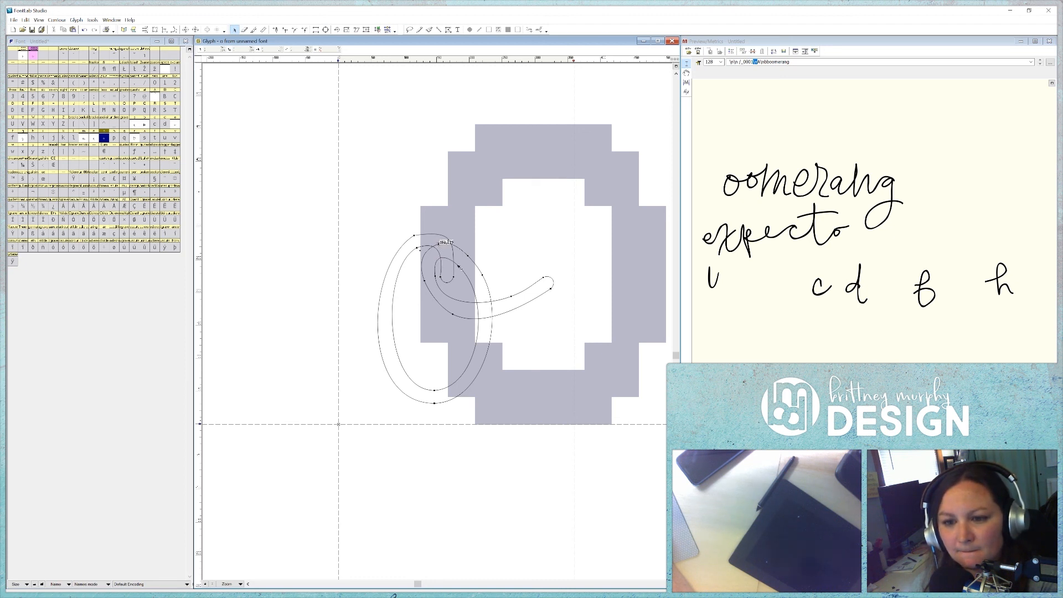
key(Delete)
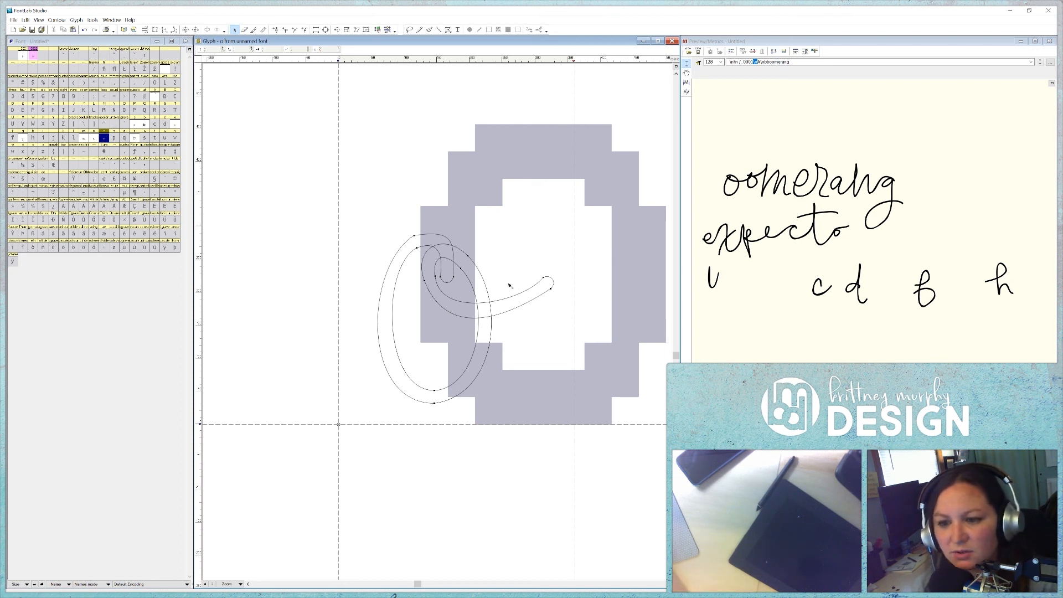
- Select the whole o outline and change the connection type of its nodes
double_click(535, 302)
right_click(535, 300)
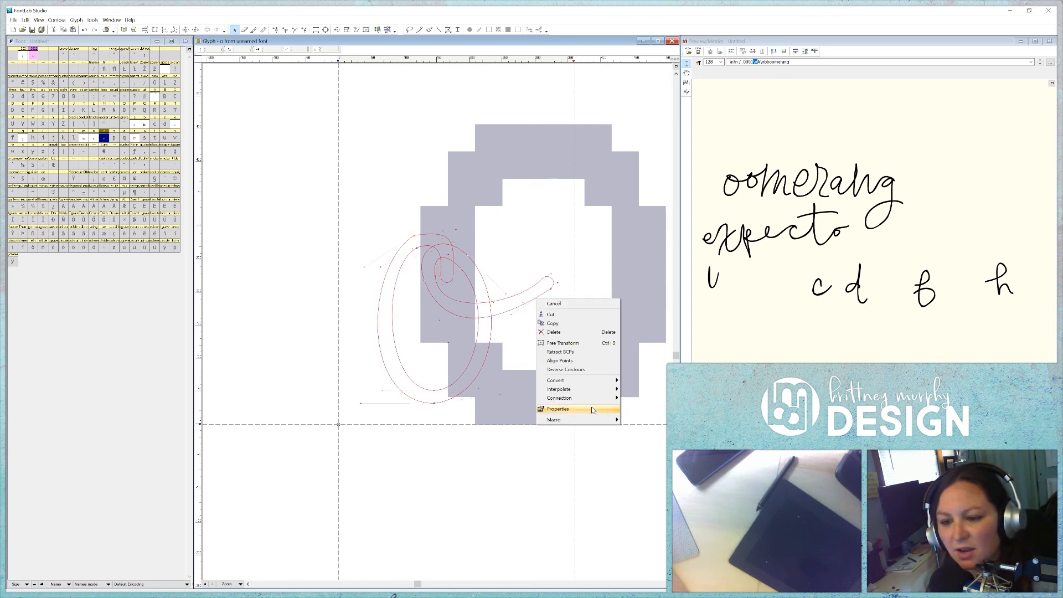
click(642, 398)
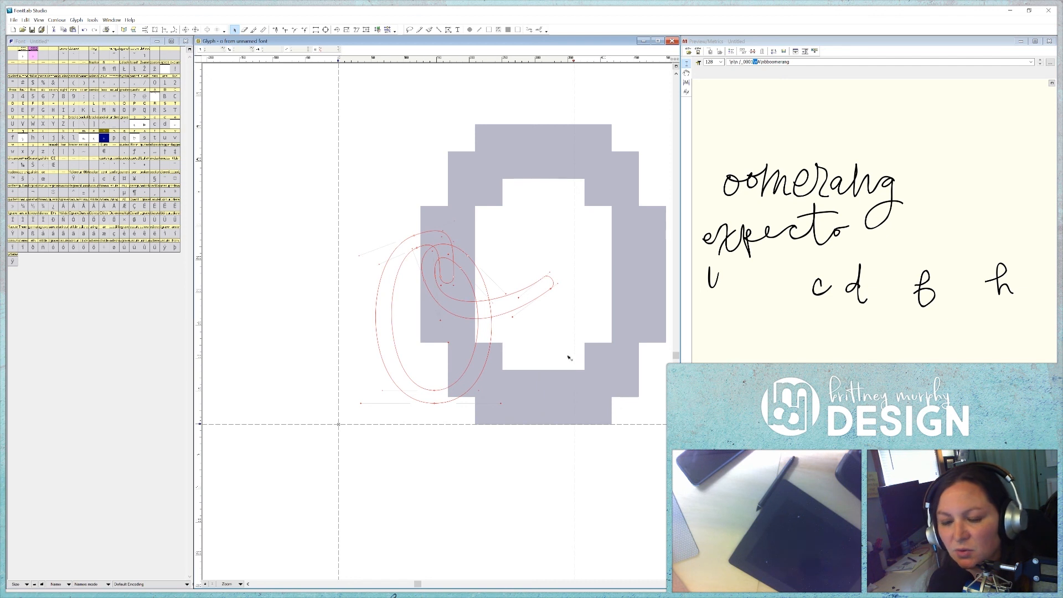
click(436, 332)
double_click(430, 241)
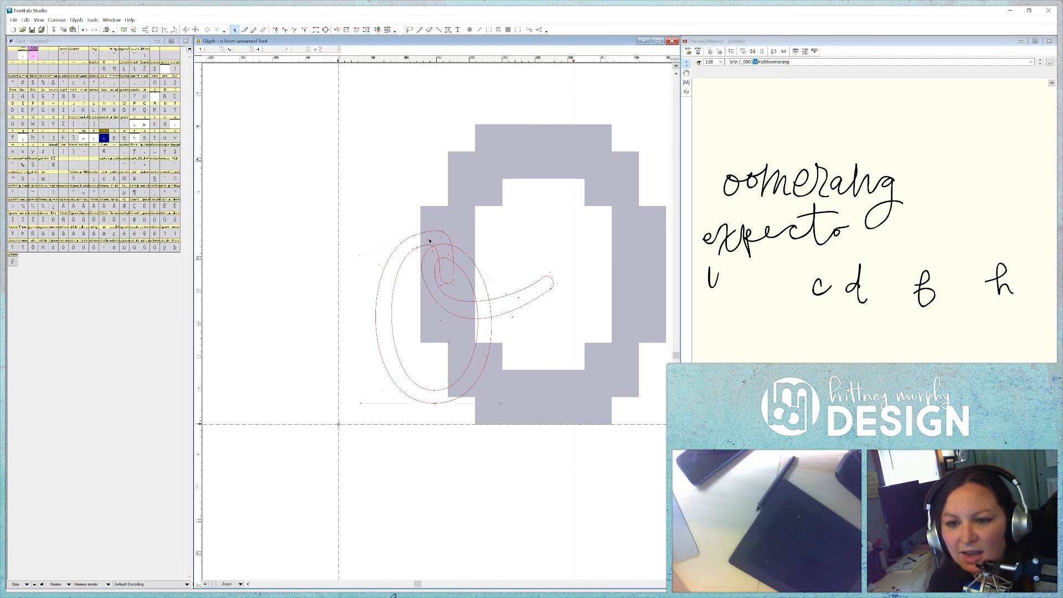
- Adjust the o's loop end and thicken the bowl's left side by pushing the outer curve outward and the inner curve inward
click(451, 283)
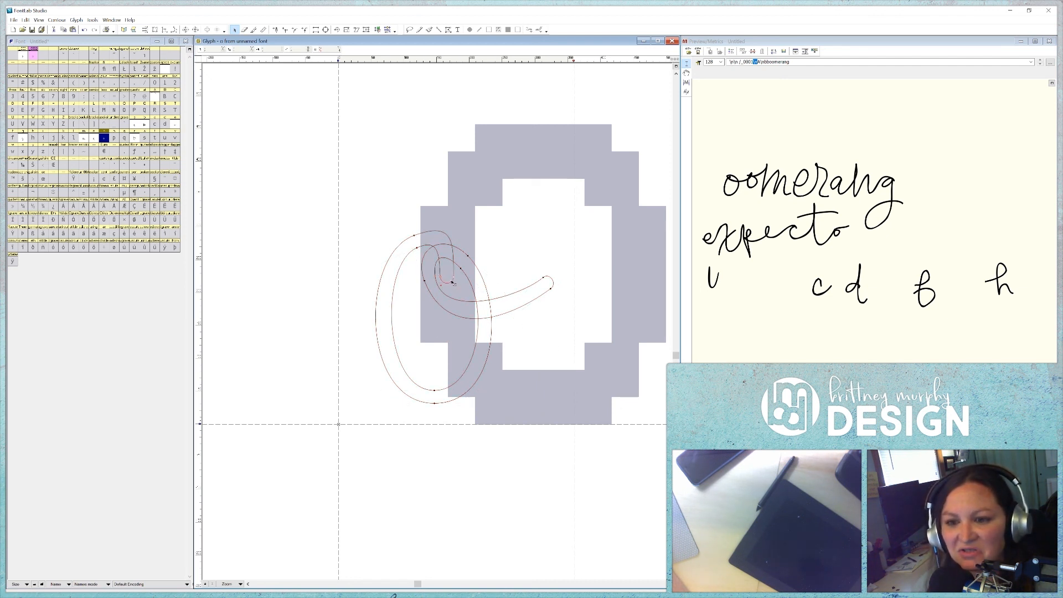
drag(438, 250, 427, 242)
drag(379, 317, 358, 317)
drag(394, 318, 401, 318)
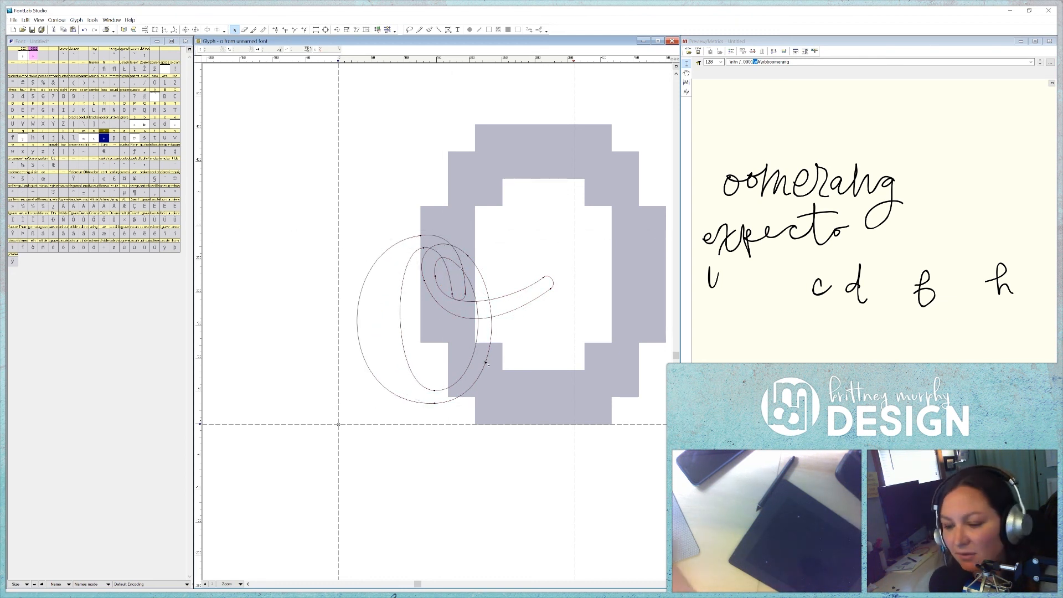
- Reshape the o's small inner loop and hide the grey background template letter
mouse_move(460, 268)
mouse_down()
mouse_move(441, 269)
mouse_move(474, 284)
mouse_move(479, 264)
mouse_up()
key(ctrl+z)
key(ctrl+z)
key(ctrl+7)
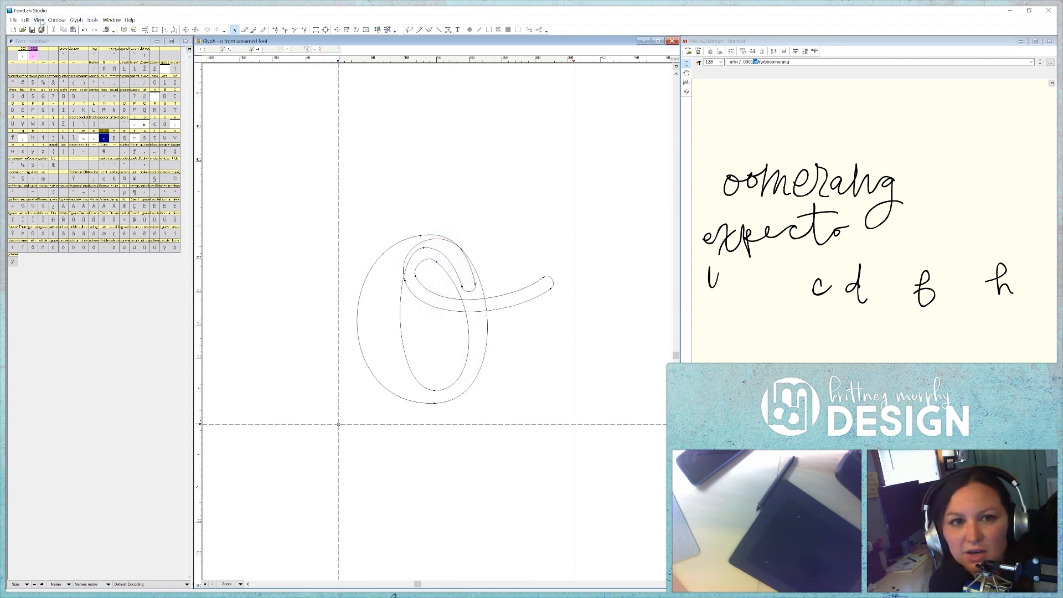
- Undo the latest adjustments to the o's bowl and loop curves
key(ctrl+z)
key(ctrl+z)
key(ctrl+z)
key(ctrl+z)
key(ctrl+z)
key(ctrl+z)
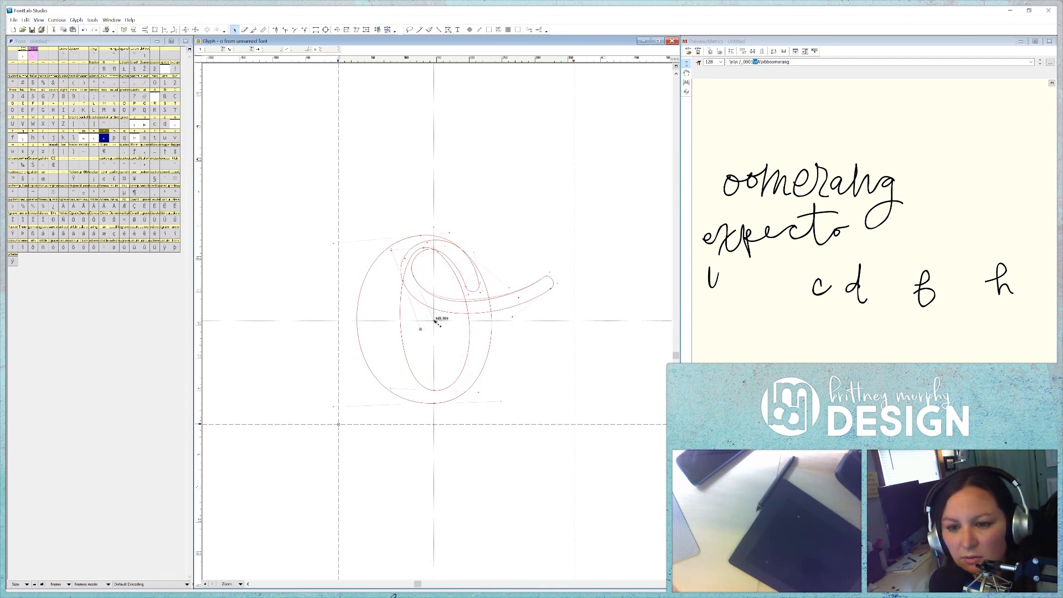
key(ctrl+z)
key(ctrl+z)
key(ctrl+z)
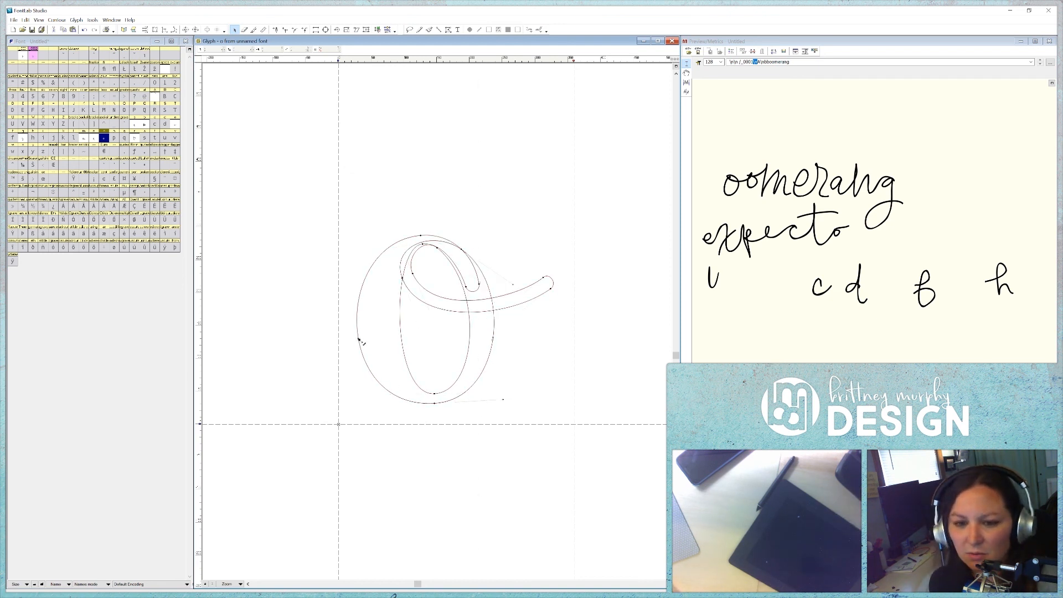
- Push the o's outer left curve slightly outward, pull the counter's right edge inward, and select the whole outline
drag(359, 339, 406, 345)
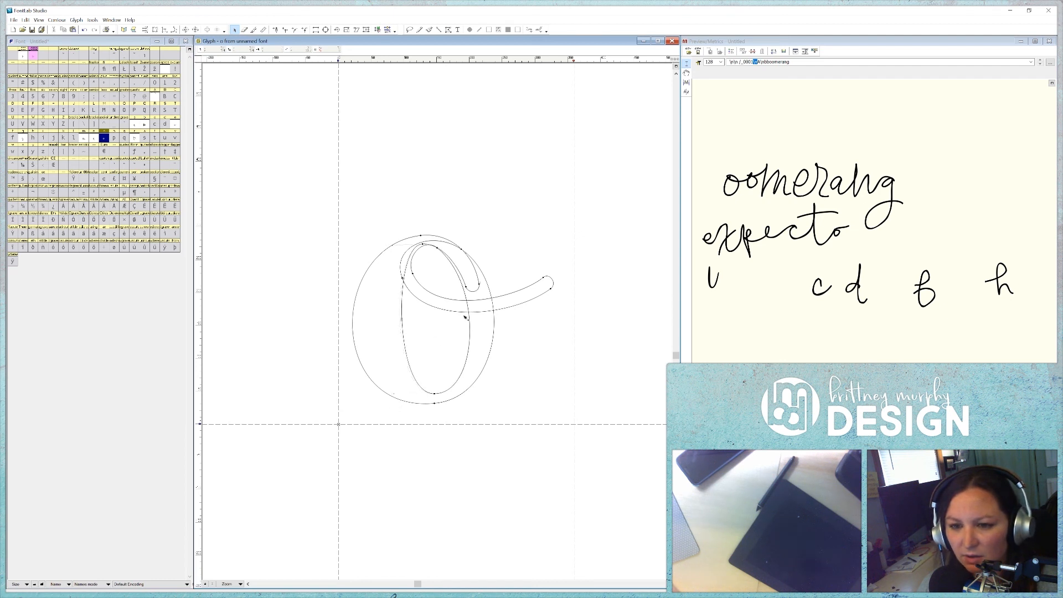
drag(469, 316, 466, 317)
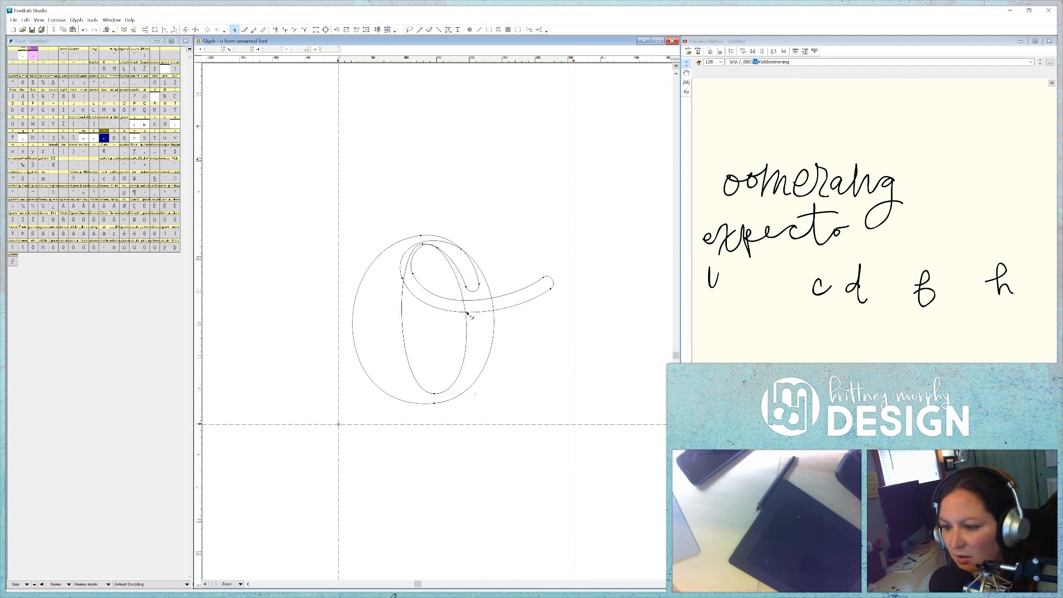
key(ctrl+a)
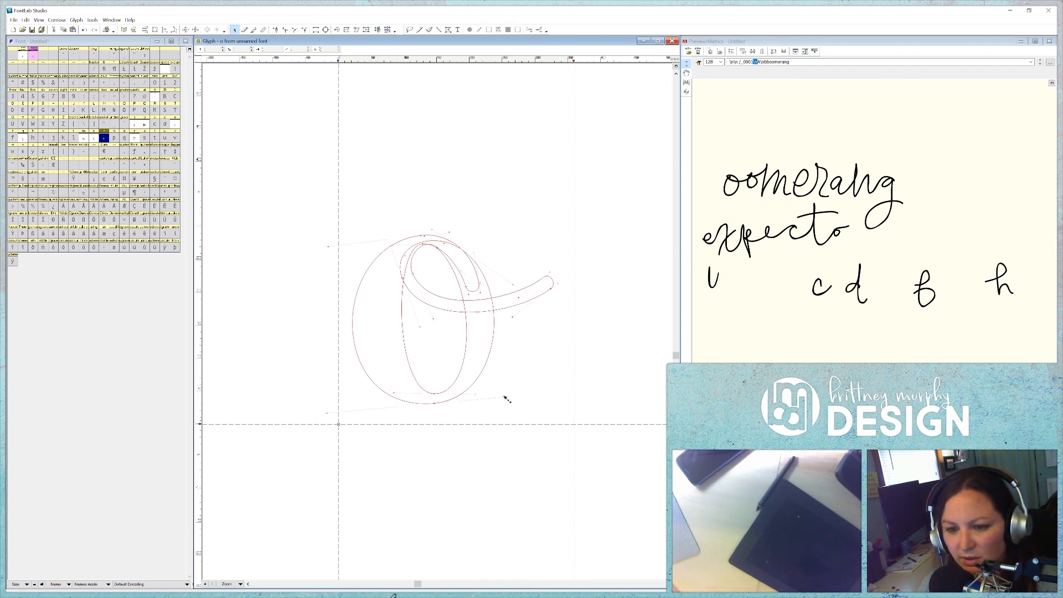